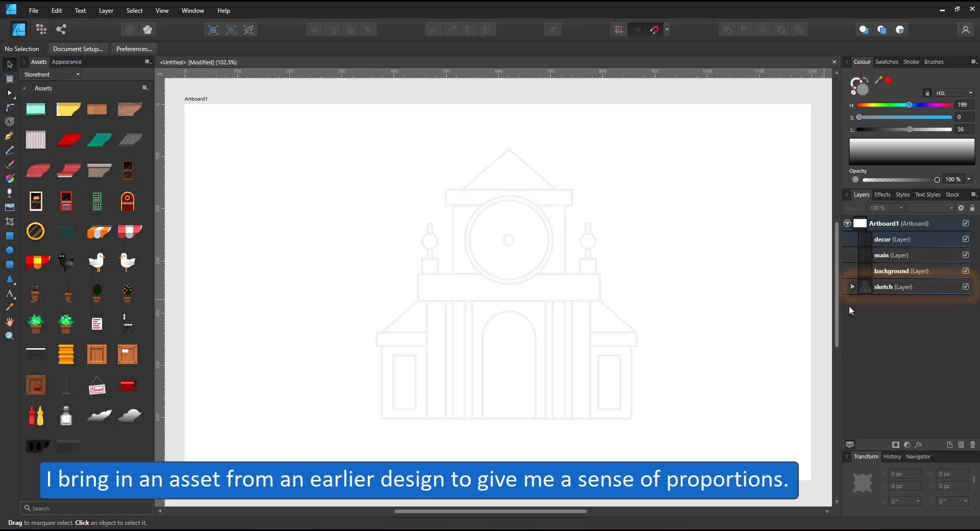
On the background layer, place the dark street bar asset with a small vent at its left end
{"action": "left_click", "coordinate": [890, 286]}
{"action": "left_click", "coordinate": [894, 271]}
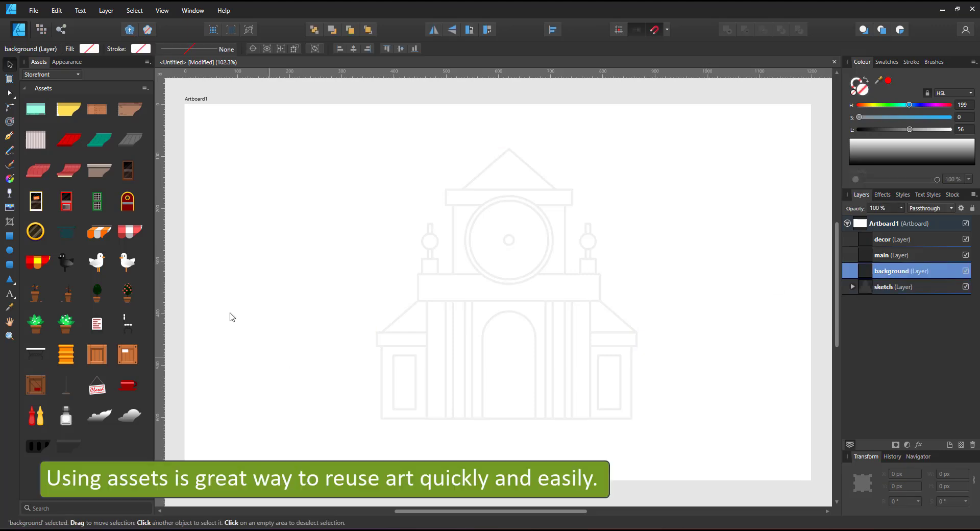
{"action": "left_click_drag", "start_coordinate": [116, 174], "coordinate": [509, 429]}
{"action": "left_click_drag", "start_coordinate": [39, 445], "coordinate": [347, 430]}
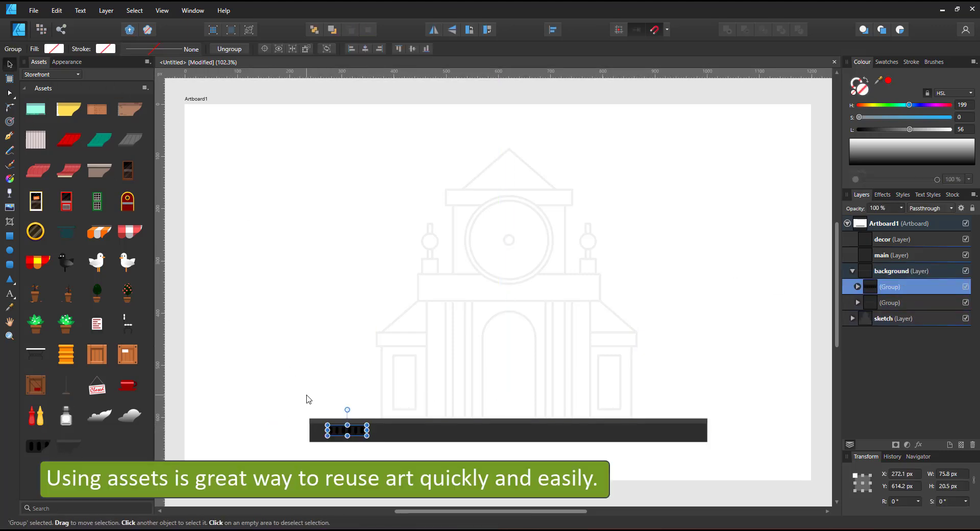
Place the arched red door asset on the bar, removing a stray mint asset
{"action": "left_click", "coordinate": [604, 337]}
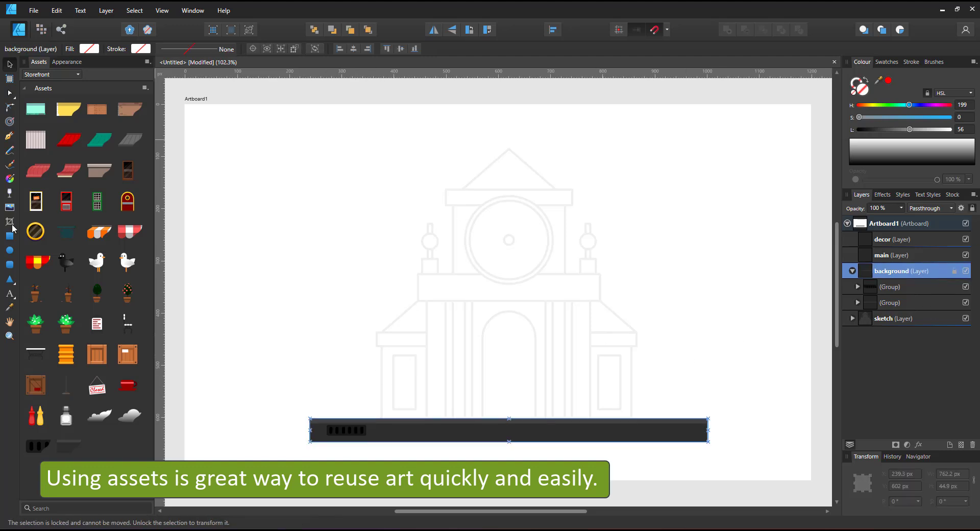
{"action": "left_click_drag", "start_coordinate": [51, 121], "coordinate": [528, 301]}
{"action": "key", "text": "Delete"}
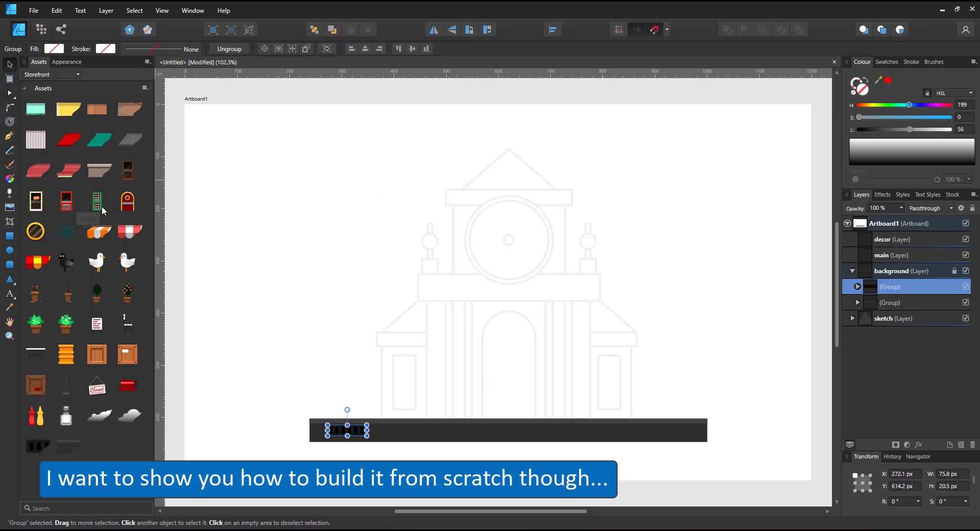
{"action": "left_click_drag", "start_coordinate": [127, 202], "coordinate": [514, 335]}
Remove the door and draw a grey central wall and a wider lower storefront rectangle on the main layer
{"action": "key", "text": "Delete"}
{"action": "key", "text": "m"}
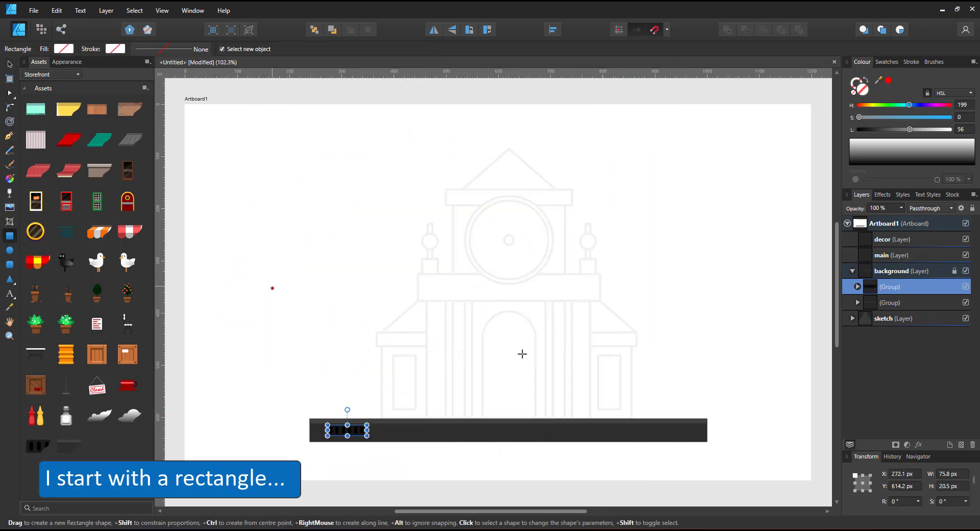
{"action": "left_click_drag", "start_coordinate": [426, 300], "coordinate": [591, 419]}
{"action": "mouse_move", "coordinate": [382, 346]}
{"action": "left_mouse_down"}
{"action": "mouse_move", "coordinate": [437, 376]}
{"action": "mouse_move", "coordinate": [631, 420]}
{"action": "left_mouse_up"}
{"action": "scroll", "coordinate": [484, 427], "scroll_direction": "up", "scroll_amount": 5}
{"action": "left_click_drag", "start_coordinate": [568, 403], "coordinate": [565, 403]}
{"action": "key", "text": "v"}
{"action": "left_click", "coordinate": [913, 302]}
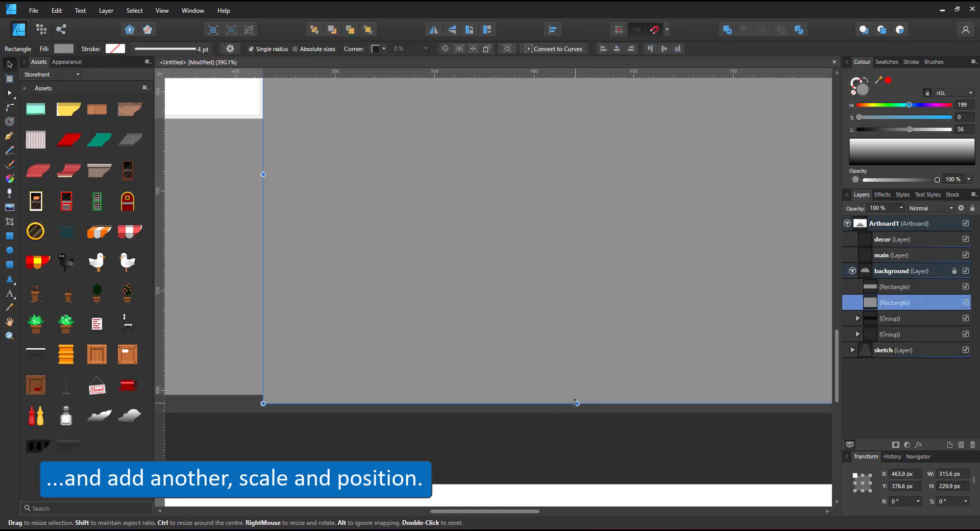
{"action": "left_click", "coordinate": [896, 287], "text": "shift"}
{"action": "left_click_drag", "start_coordinate": [896, 287], "coordinate": [889, 256]}
Turn the wide rectangle into a thin orange-brown strip behind the central wall
{"action": "left_click", "coordinate": [848, 274]}
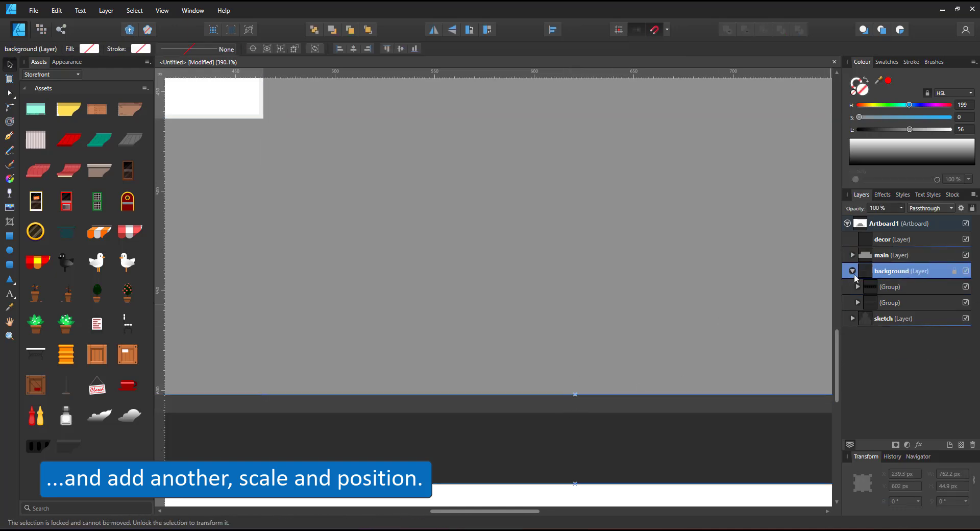
{"action": "scroll", "coordinate": [492, 314], "scroll_direction": "down", "scroll_amount": 3}
{"action": "left_click", "coordinate": [519, 287]}
{"action": "left_click", "coordinate": [902, 130]}
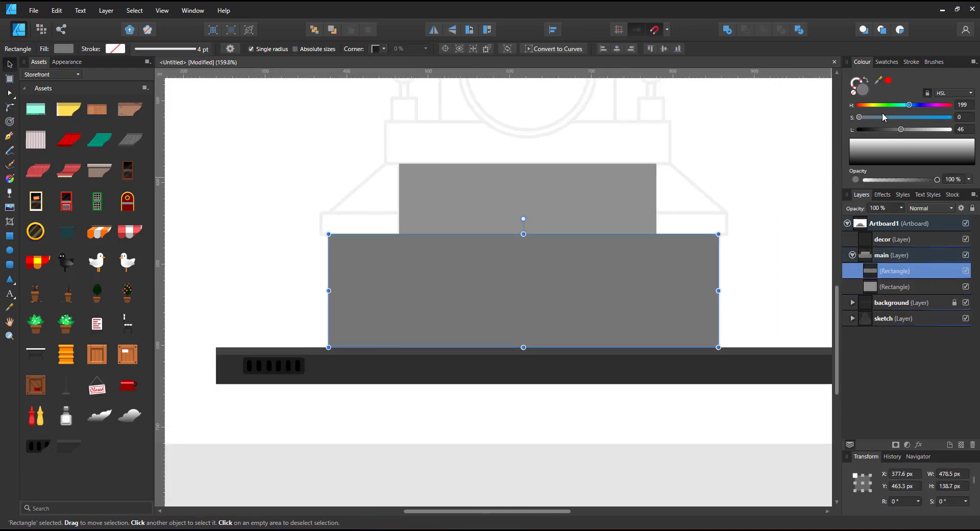
{"action": "key", "text": "ctrl+shift+bracketleft"}
{"action": "left_click_drag", "start_coordinate": [523, 347], "coordinate": [523, 212]}
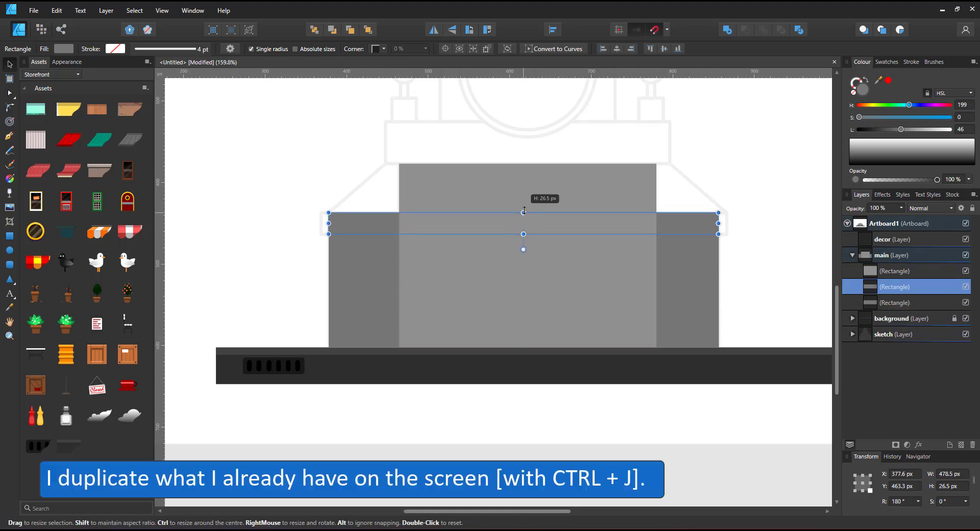
{"action": "left_click_drag", "start_coordinate": [714, 223], "coordinate": [722, 223]}
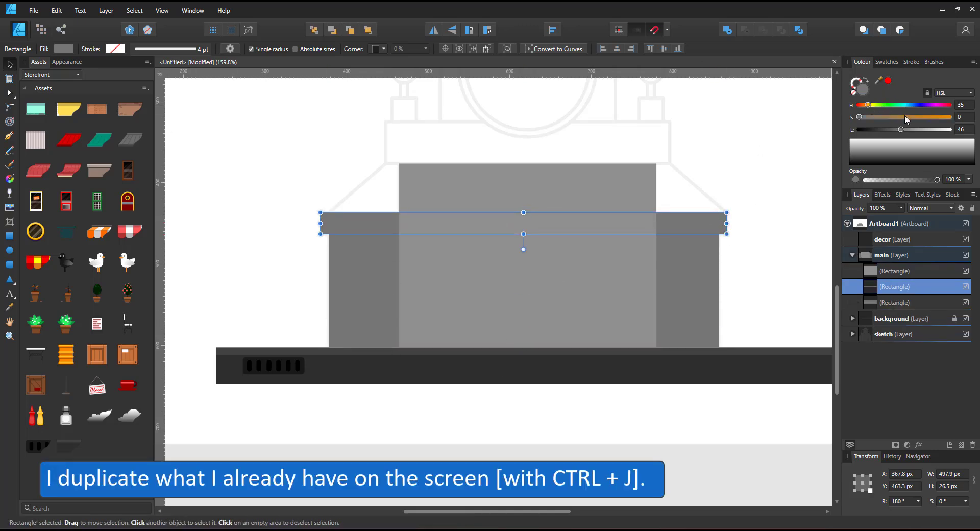
{"action": "mouse_move", "coordinate": [900, 116]}
{"action": "left_mouse_down"}
{"action": "mouse_move", "coordinate": [913, 117]}
{"action": "mouse_move", "coordinate": [865, 105]}
{"action": "mouse_move", "coordinate": [893, 129]}
{"action": "left_mouse_up"}
Duplicate the brown strip and stretch it upward into a roof with straight sloped chamfered corners
{"action": "key", "text": "ctrl+j"}
{"action": "left_click_drag", "start_coordinate": [523, 234], "coordinate": [523, 163]}
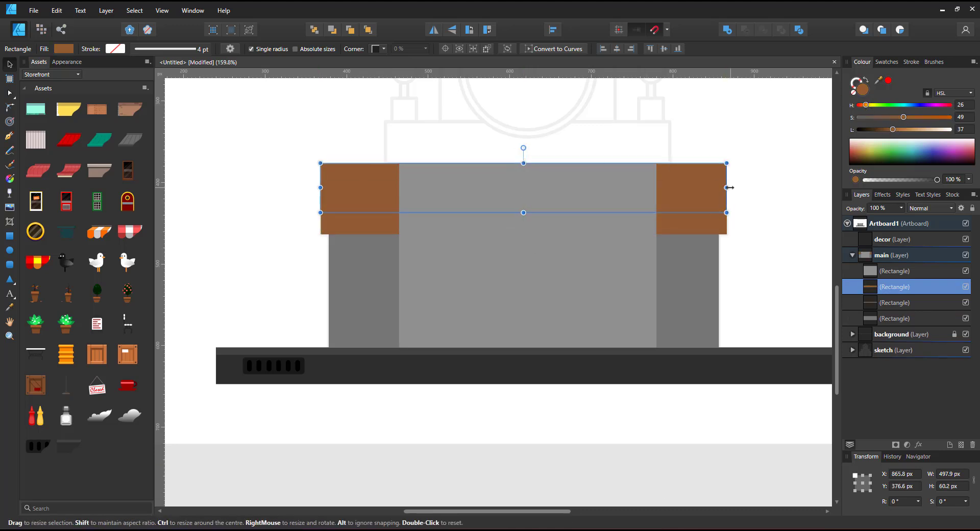
{"action": "left_click", "coordinate": [9, 108]}
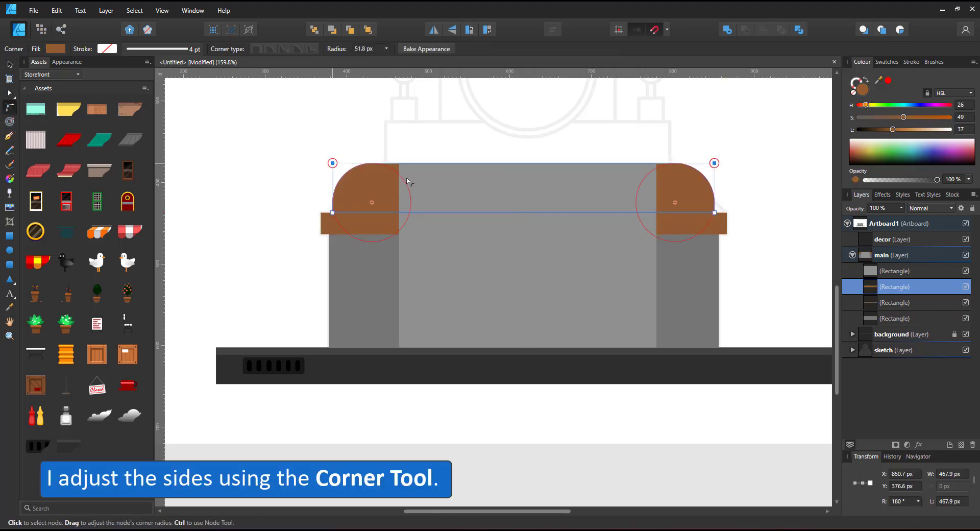
{"action": "left_click_drag", "start_coordinate": [408, 179], "coordinate": [376, 158]}
{"action": "left_click", "coordinate": [269, 48]}
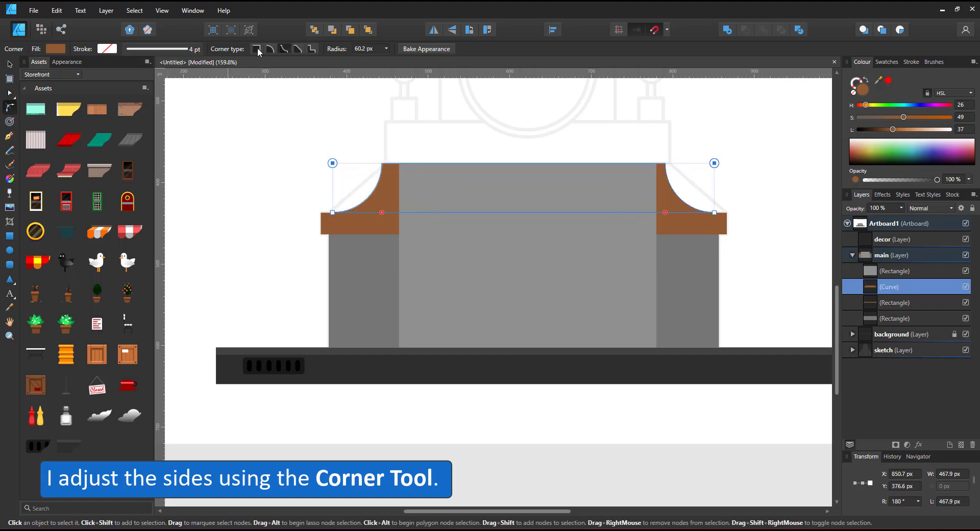
{"action": "left_click", "coordinate": [296, 49]}
{"action": "scroll", "coordinate": [490, 255], "scroll_direction": "up", "scroll_amount": 3}
{"action": "scroll", "coordinate": [490, 255], "scroll_direction": "right", "scroll_amount": 2}
Draw a ledge rectangle above the storefront filled with the side-wall grey
{"action": "key", "text": "v"}
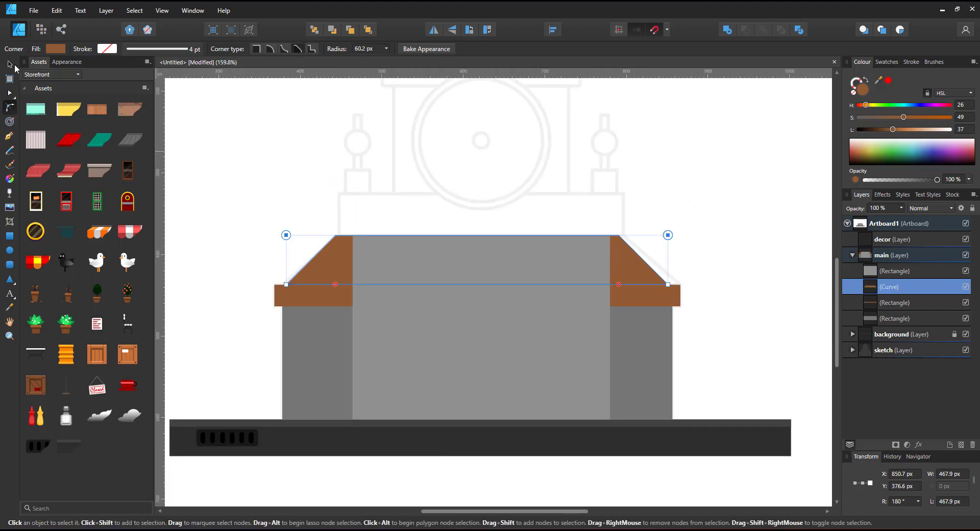
{"action": "left_click", "coordinate": [644, 301]}
{"action": "left_click", "coordinate": [10, 234]}
{"action": "left_click_drag", "start_coordinate": [325, 192], "coordinate": [633, 235]}
{"action": "key", "text": "i"}
{"action": "left_click", "coordinate": [316, 352]}
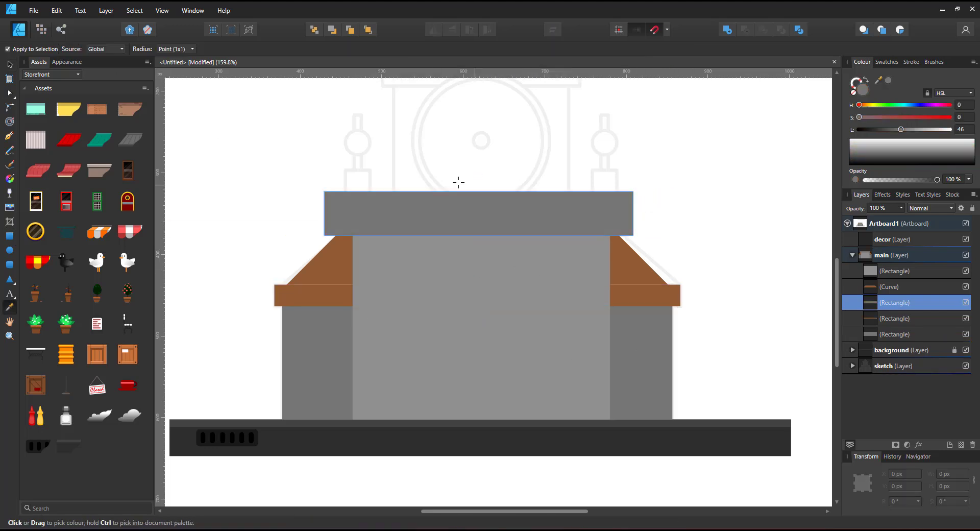
{"action": "key", "text": "v"}
Duplicate the central wall into a narrower, shorter tower block sitting on the ledge
{"action": "scroll", "coordinate": [538, 271], "scroll_direction": "up", "scroll_amount": 3}
{"action": "scroll", "coordinate": [538, 271], "scroll_direction": "right", "scroll_amount": 1}
{"action": "key", "text": "ctrl+v"}
{"action": "left_click_drag", "start_coordinate": [512, 238], "coordinate": [497, 248]}
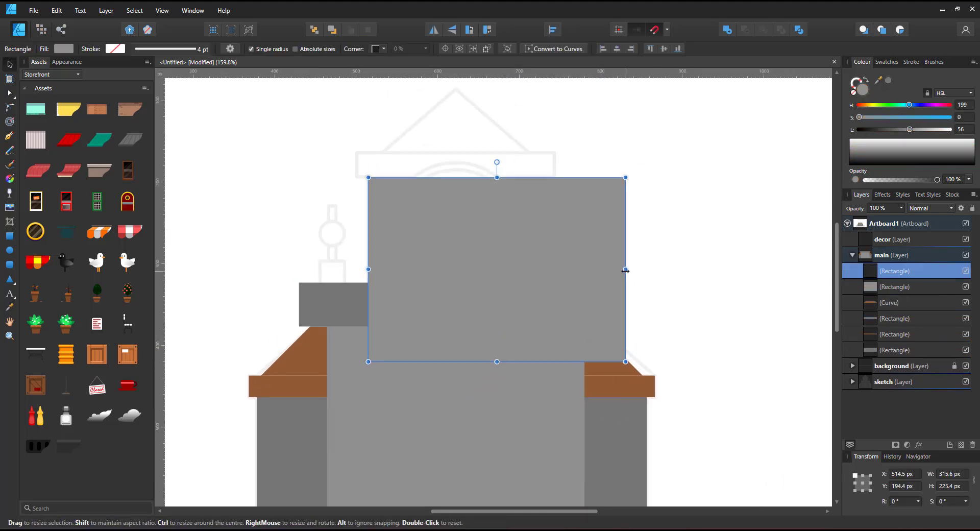
{"action": "left_click_drag", "start_coordinate": [625, 271], "coordinate": [545, 272]}
{"action": "left_click_drag", "start_coordinate": [456, 362], "coordinate": [456, 282]}
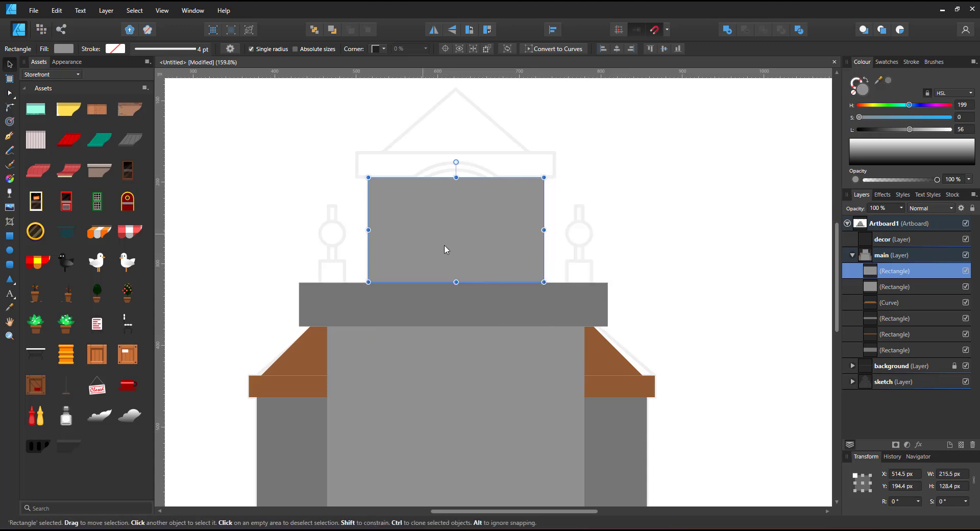
Copy the side roof pieces to the tower top and narrow them into a peaked tower roof
{"action": "left_click", "coordinate": [635, 369]}
{"action": "left_click", "coordinate": [610, 382], "text": "shift"}
{"action": "key", "text": "ctrl+j"}
{"action": "left_click_drag", "start_coordinate": [611, 383], "coordinate": [605, 160]}
{"action": "left_click_drag", "start_coordinate": [656, 140], "coordinate": [535, 131]}
{"action": "left_click", "coordinate": [540, 148]}
{"action": "left_click_drag", "start_coordinate": [453, 107], "coordinate": [453, 86]}
{"action": "left_click", "coordinate": [9, 107]}
{"action": "scroll", "coordinate": [442, 233], "scroll_direction": "up", "scroll_amount": 2}
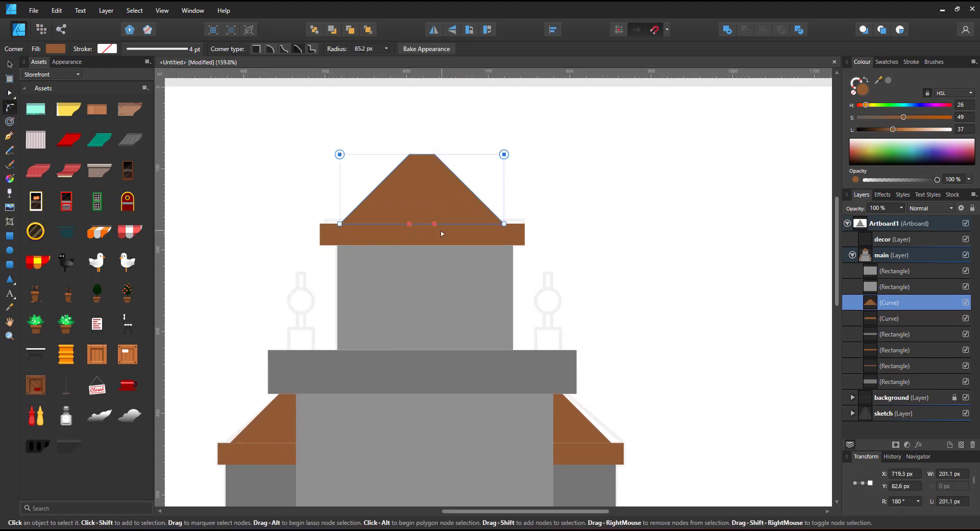
{"action": "left_click", "coordinate": [9, 64]}
Sharpen the tower roof's chamfered corners into a pointed triangle
{"action": "left_click", "coordinate": [9, 108]}
{"action": "left_click_drag", "start_coordinate": [300, 116], "coordinate": [562, 219]}
{"action": "key", "text": "v"}
{"action": "left_click", "coordinate": [587, 141]}
{"action": "scroll", "coordinate": [508, 300], "scroll_direction": "down", "scroll_amount": 3}
{"action": "scroll", "coordinate": [508, 300], "scroll_direction": "up", "scroll_amount": 2}
Draw the clock's dark rim circle, white face circle and small centre dot on the tower
{"action": "key", "text": "e"}
{"action": "left_click_drag", "start_coordinate": [411, 165], "coordinate": [515, 268]}
{"action": "key", "text": "v"}
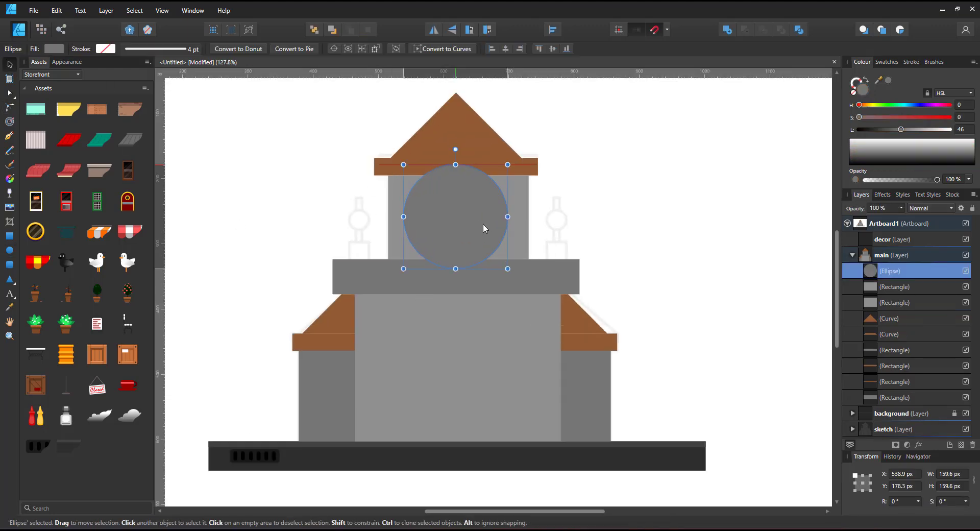
{"action": "left_click_drag", "start_coordinate": [483, 223], "coordinate": [476, 223]}
{"action": "left_click", "coordinate": [877, 129]}
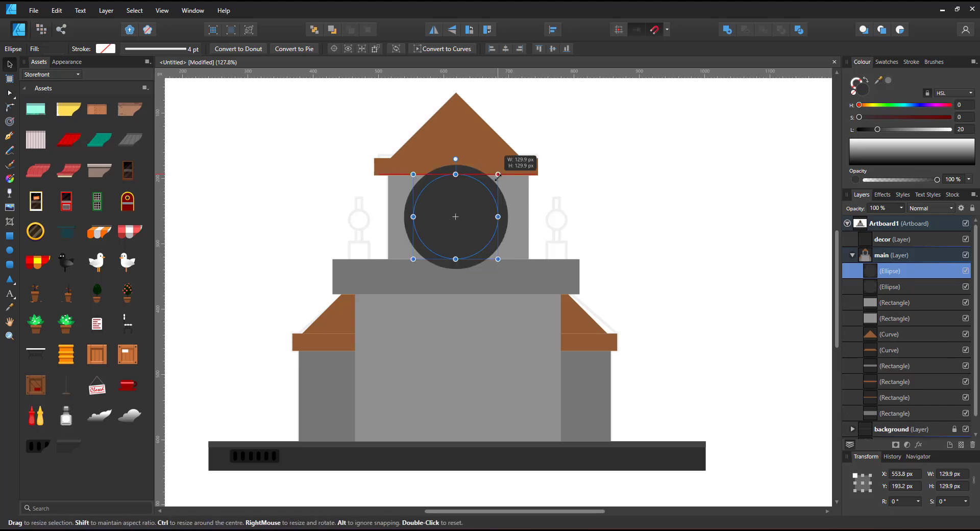
{"action": "left_click_drag", "start_coordinate": [497, 175], "coordinate": [437, 230]}
{"action": "scroll", "coordinate": [483, 192], "scroll_direction": "up", "scroll_amount": 3}
{"action": "key", "text": "ctrl+j"}
Draw a cog centred in the clock face and adjust its notches, tooth width and radii
{"action": "left_click", "coordinate": [10, 264]}
{"action": "left_click", "coordinate": [46, 439]}
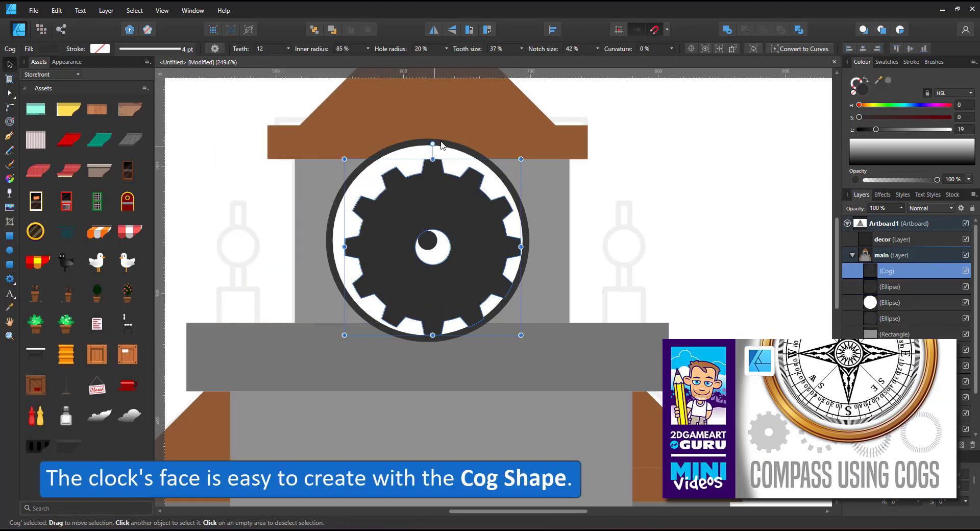
{"action": "left_click_drag", "start_coordinate": [438, 208], "coordinate": [391, 163]}
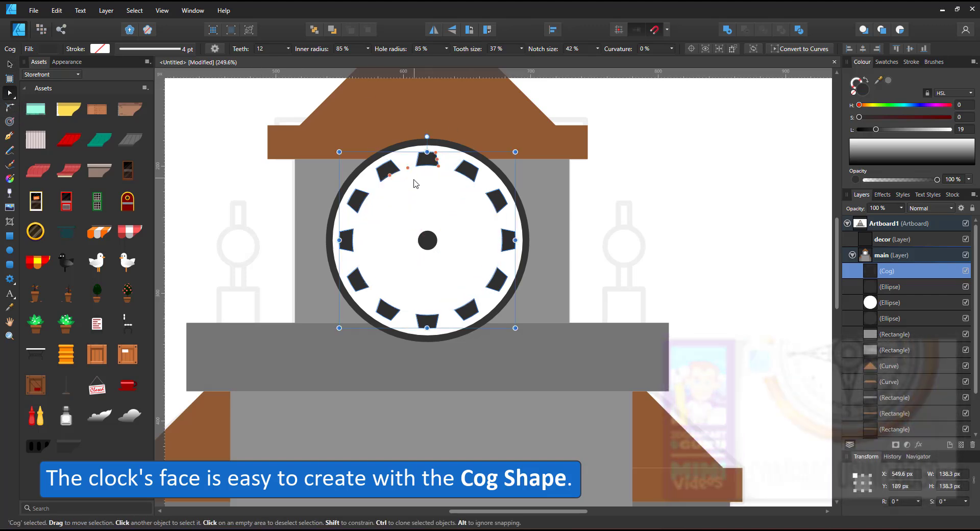
{"action": "scroll", "coordinate": [426, 165], "scroll_direction": "up", "scroll_amount": 5}
{"action": "left_click_drag", "start_coordinate": [485, 167], "coordinate": [449, 164]}
{"action": "left_click_drag", "start_coordinate": [470, 102], "coordinate": [447, 101]}
{"action": "scroll", "coordinate": [451, 234], "scroll_direction": "down", "scroll_amount": 6}
{"action": "scroll", "coordinate": [451, 234], "scroll_direction": "up", "scroll_amount": 5}
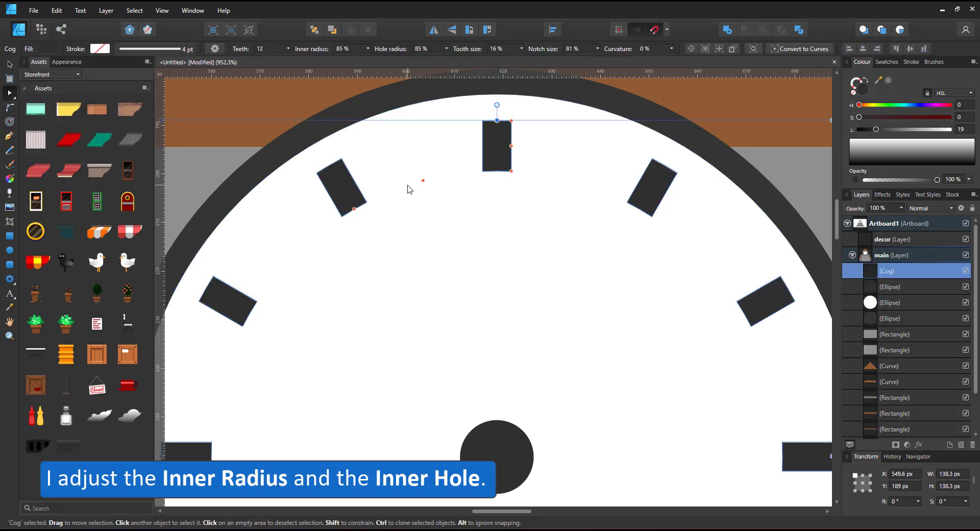
{"action": "left_click_drag", "start_coordinate": [365, 214], "coordinate": [361, 221]}
{"action": "left_click_drag", "start_coordinate": [421, 179], "coordinate": [428, 192]}
Give the cog 60 teeth and shorten them into thin tick marks around the face
{"action": "scroll", "coordinate": [466, 218], "scroll_direction": "down", "scroll_amount": 4}
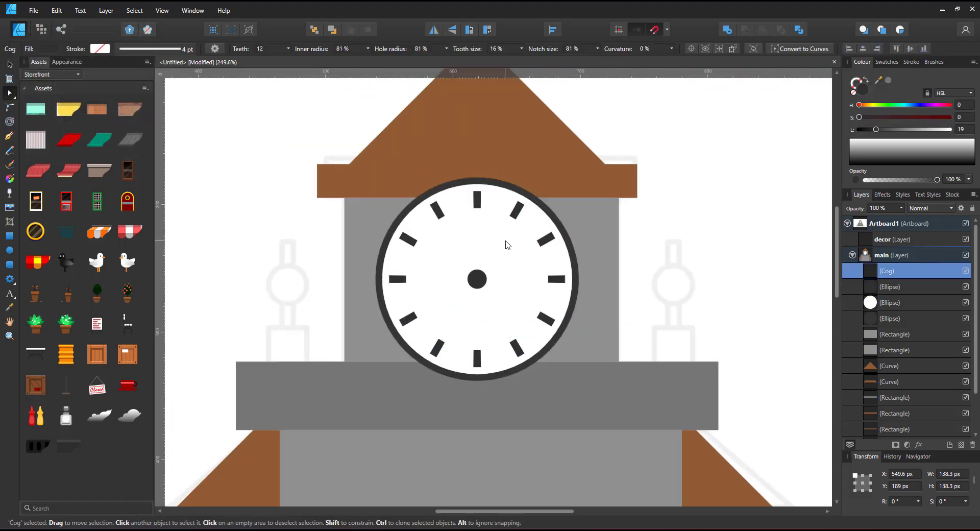
{"action": "scroll", "coordinate": [507, 245], "scroll_direction": "up", "scroll_amount": 2}
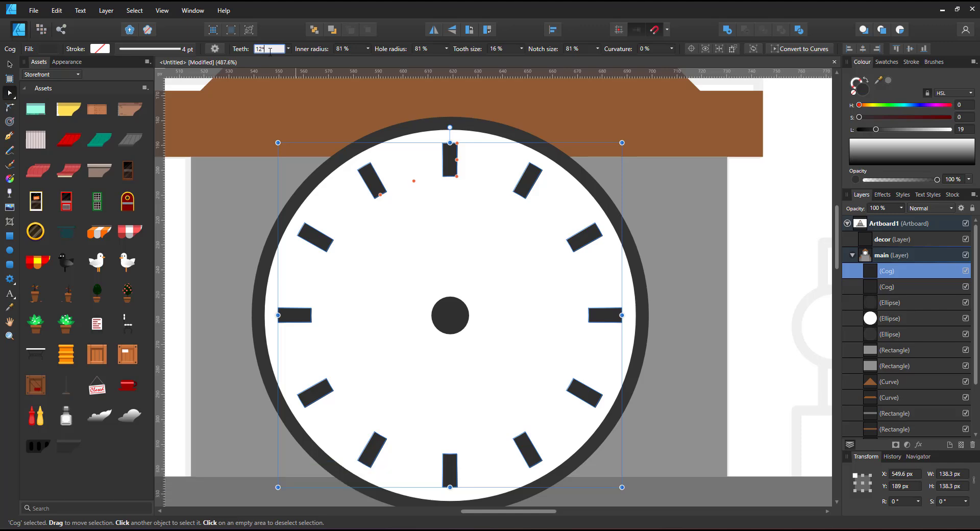
{"action": "type", "text": "60"}
{"action": "key", "text": "Return"}
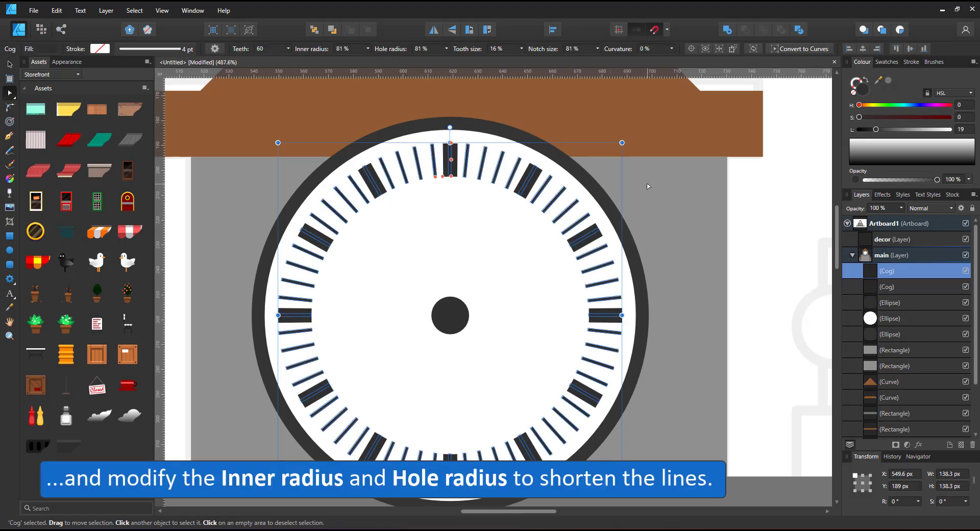
{"action": "scroll", "coordinate": [405, 173], "scroll_direction": "up", "scroll_amount": 5, "text": "ctrl"}
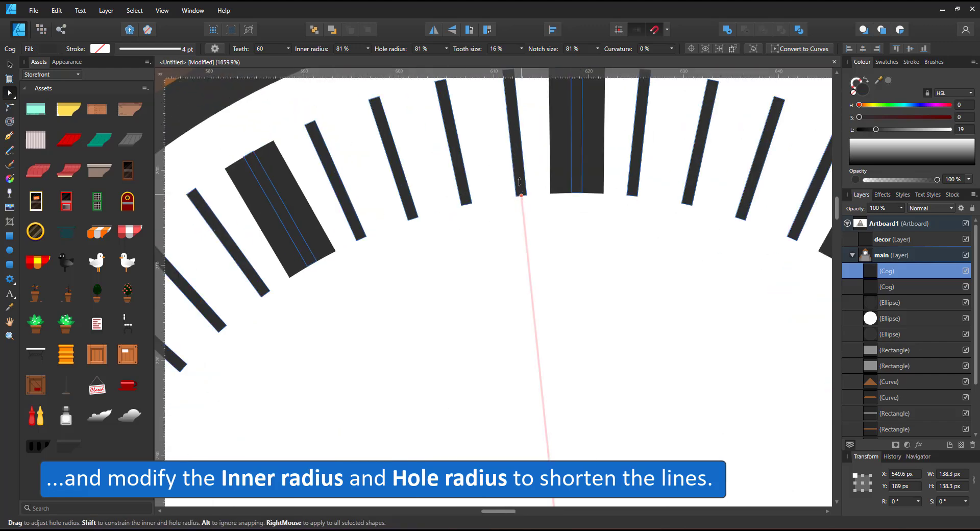
{"action": "left_click_drag", "start_coordinate": [521, 196], "coordinate": [548, 200]}
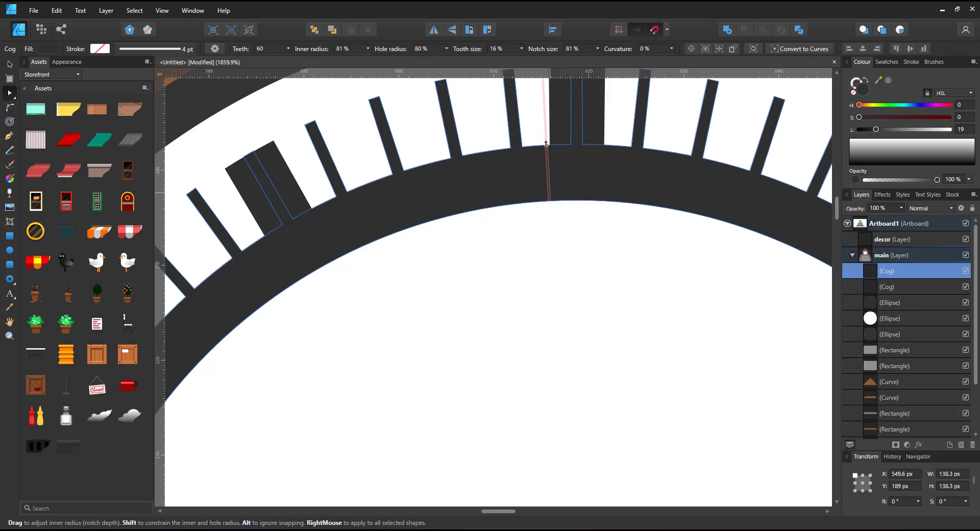
{"action": "left_click_drag", "start_coordinate": [546, 144], "coordinate": [520, 169]}
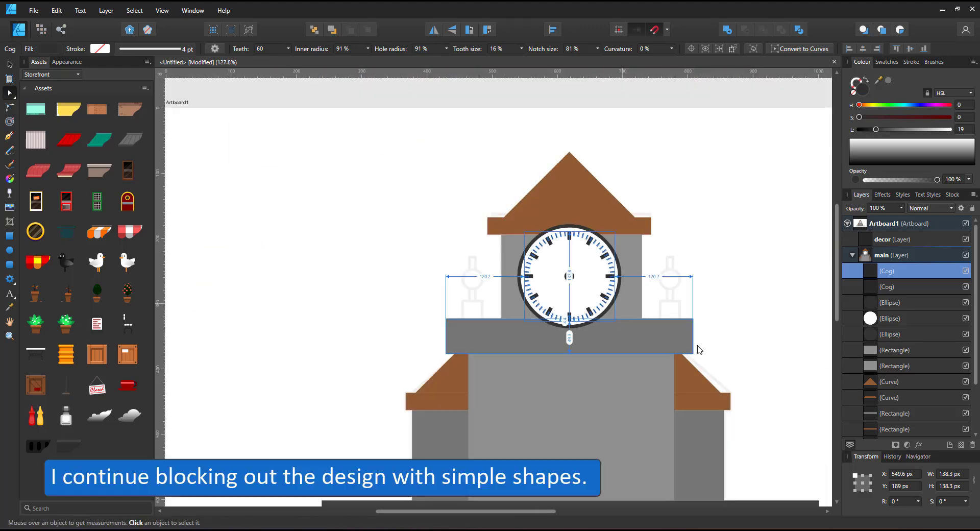
Draw the spire's dark base block, a narrower step block and a tall bar
{"action": "left_click", "coordinate": [699, 349]}
{"action": "scroll", "coordinate": [699, 349], "scroll_direction": "down", "scroll_amount": 3}
{"action": "scroll", "coordinate": [553, 274], "scroll_direction": "up", "scroll_amount": 3}
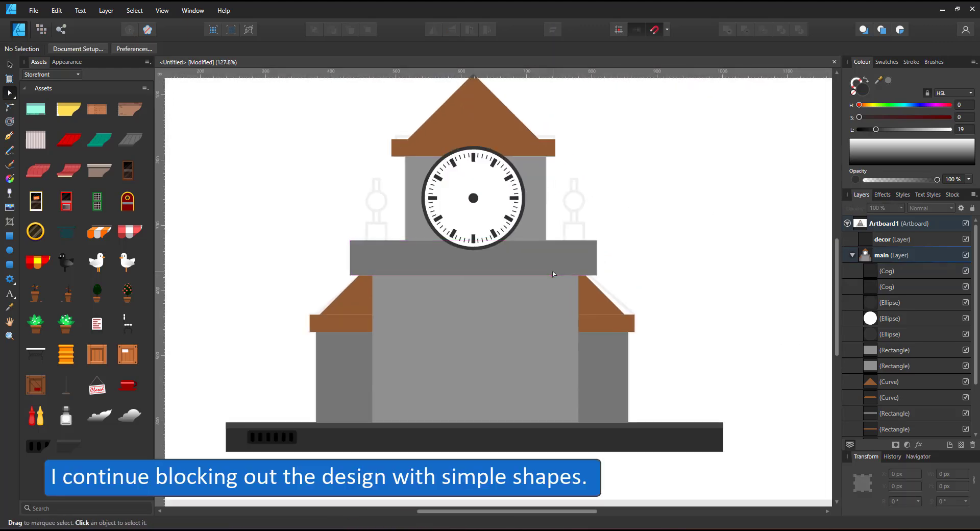
{"action": "scroll", "coordinate": [371, 231], "scroll_direction": "up", "scroll_amount": 5}
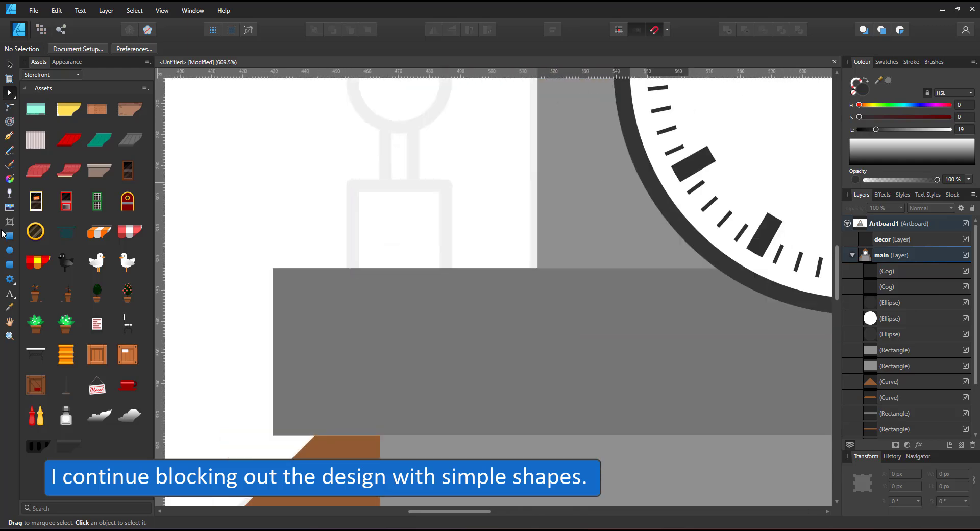
{"action": "left_click", "coordinate": [9, 236]}
{"action": "left_click_drag", "start_coordinate": [310, 221], "coordinate": [485, 271]}
{"action": "scroll", "coordinate": [422, 229], "scroll_direction": "up", "scroll_amount": 3}
{"action": "scroll", "coordinate": [423, 230], "scroll_direction": "left", "scroll_amount": 1}
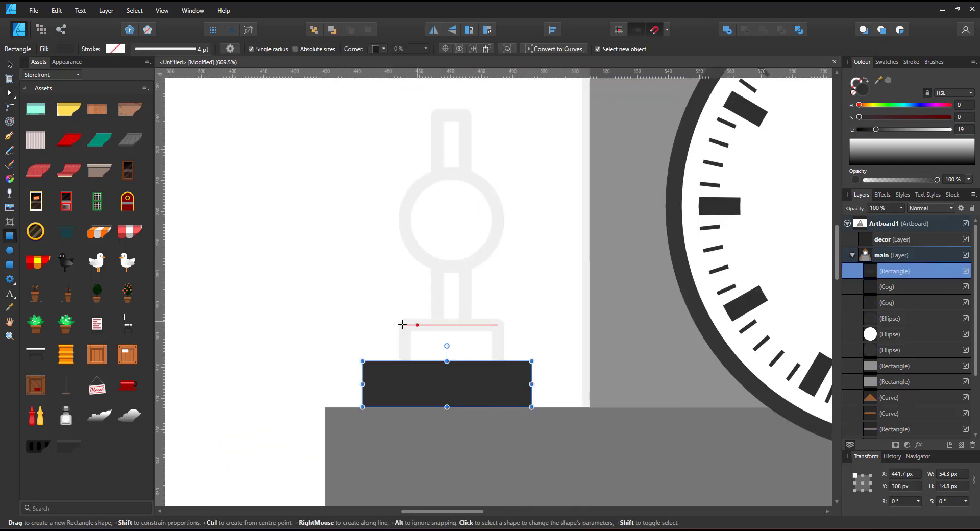
{"action": "left_click_drag", "start_coordinate": [396, 325], "coordinate": [508, 379]}
{"action": "left_click_drag", "start_coordinate": [424, 109], "coordinate": [475, 347]}
Round the tall bar's corners at 50% and narrow it slightly
{"action": "left_click", "coordinate": [378, 47]}
{"action": "left_click", "coordinate": [373, 72]}
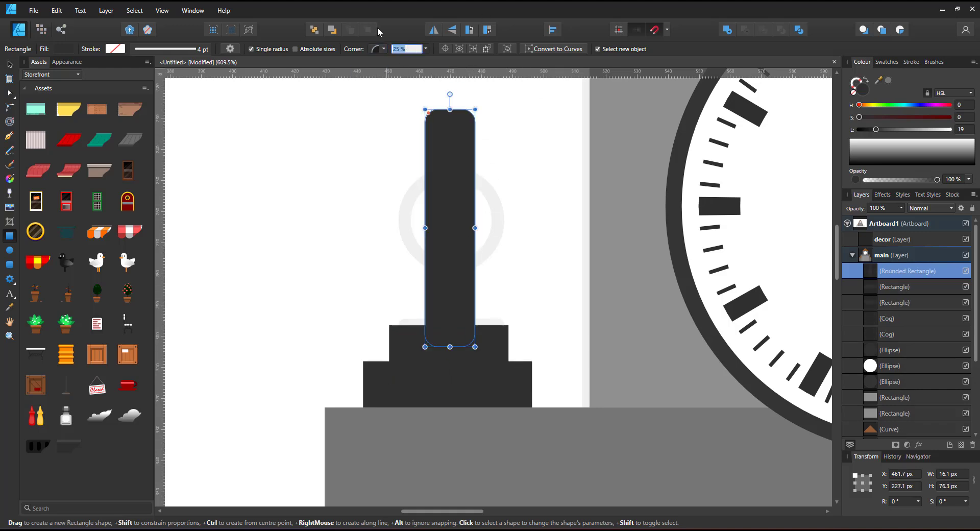
{"action": "type", "text": "50"}
{"action": "key", "text": "Return"}
{"action": "key", "text": "v"}
{"action": "left_click_drag", "start_coordinate": [437, 234], "coordinate": [436, 244]}
Draw a circle centred on the bar's upper part
{"action": "key", "text": "m"}
{"action": "left_click_drag", "start_coordinate": [397, 151], "coordinate": [510, 267]}
{"action": "key", "text": "v"}
{"action": "left_click_drag", "start_coordinate": [486, 196], "coordinate": [479, 202]}
Give the middle step block enlarged concave top corners
{"action": "key", "text": "c"}
{"action": "left_click", "coordinate": [490, 345]}
{"action": "left_click_drag", "start_coordinate": [479, 338], "coordinate": [448, 307]}
{"action": "key", "text": "v"}
{"action": "key", "text": "c"}
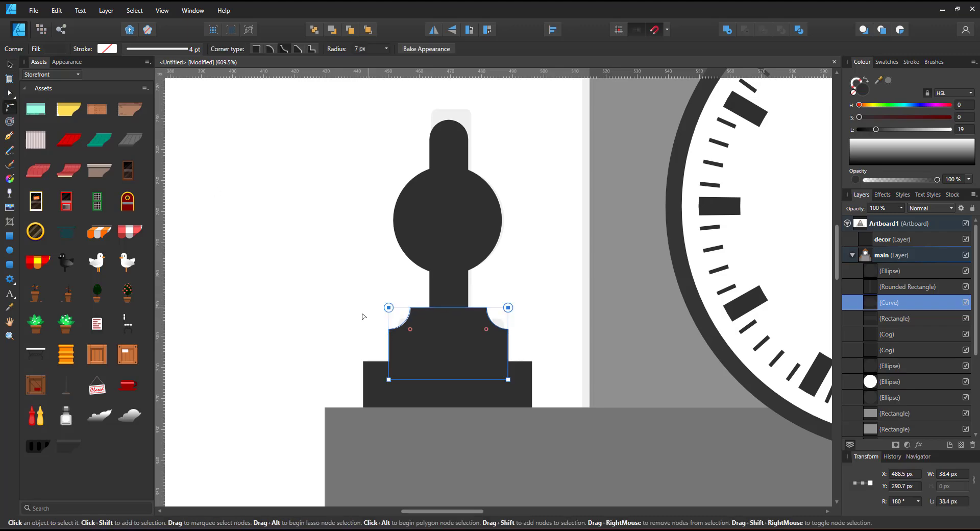
{"action": "left_click_drag", "start_coordinate": [388, 308], "coordinate": [404, 309]}
{"action": "key", "text": "v"}
Square off the bar, stretch it taller, and raise the circle about 53 px
{"action": "left_click", "coordinate": [451, 133]}
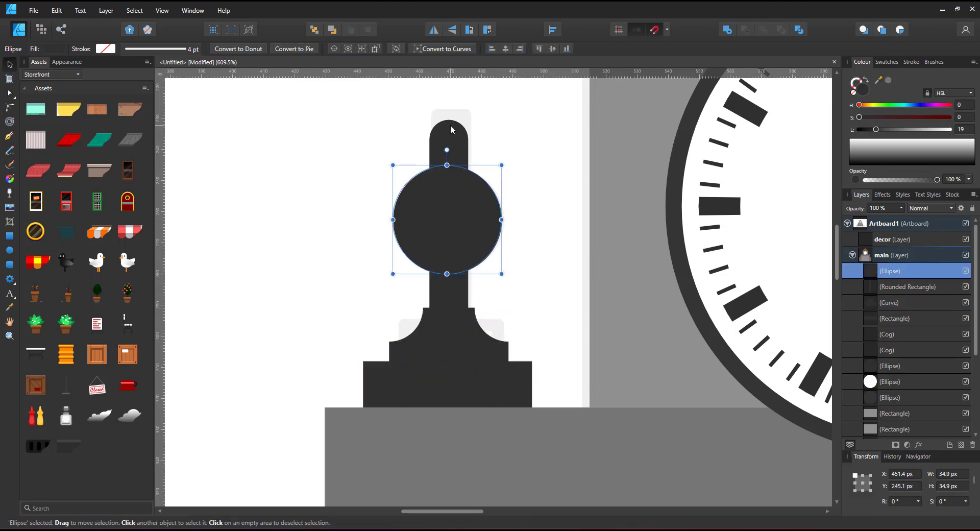
{"action": "left_click", "coordinate": [396, 60]}
{"action": "left_click_drag", "start_coordinate": [448, 119], "coordinate": [448, 86]}
{"action": "left_click", "coordinate": [465, 238]}
{"action": "left_click_drag", "start_coordinate": [464, 238], "coordinate": [465, 211]}
Convert the tall bar to curves and pull its top nodes together into a taper
{"action": "left_click", "coordinate": [448, 104]}
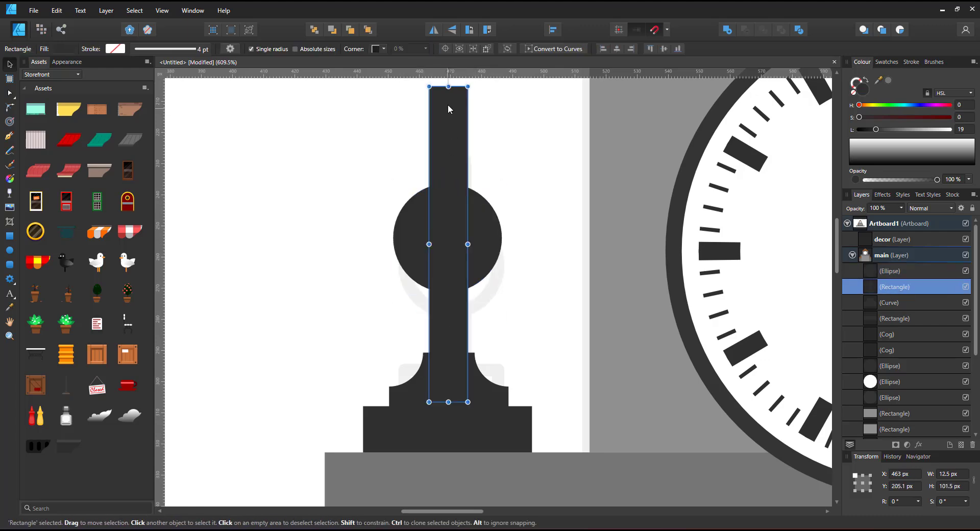
{"action": "left_click", "coordinate": [550, 50]}
{"action": "left_click_drag", "start_coordinate": [489, 111], "coordinate": [489, 111]}
{"action": "left_click_drag", "start_coordinate": [459, 77], "coordinate": [458, 108]}
{"action": "left_click", "coordinate": [10, 65]}
Add a small inner circle for the ring, then merge the five spire shapes into one compound
{"action": "left_click", "coordinate": [485, 205]}
{"action": "key", "text": "ctrl+j"}
{"action": "left_click_drag", "start_coordinate": [501, 184], "coordinate": [470, 210]}
{"action": "scroll", "coordinate": [479, 205], "scroll_direction": "down", "scroll_amount": 2}
{"action": "left_click_drag", "start_coordinate": [415, 186], "coordinate": [515, 373]}
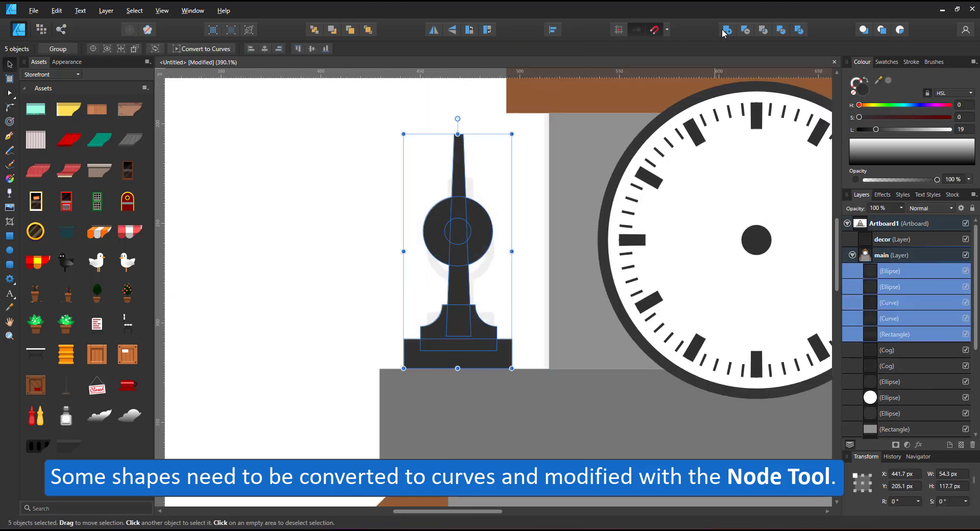
{"action": "left_click", "coordinate": [725, 30], "text": "alt"}
{"action": "scroll", "coordinate": [215, 247], "scroll_direction": "down", "scroll_amount": 2}
Move the spire beside the clock
{"action": "left_click_drag", "start_coordinate": [463, 293], "coordinate": [646, 271]}
{"action": "scroll", "coordinate": [544, 354], "scroll_direction": "down", "scroll_amount": 3}
{"action": "scroll", "coordinate": [439, 275], "scroll_direction": "up", "scroll_amount": 3}
{"action": "left_click", "coordinate": [439, 276]}
Turn the light tower strip into thin lighter stripes, duplicated evenly and copied across the doorway
{"action": "left_click", "coordinate": [393, 234]}
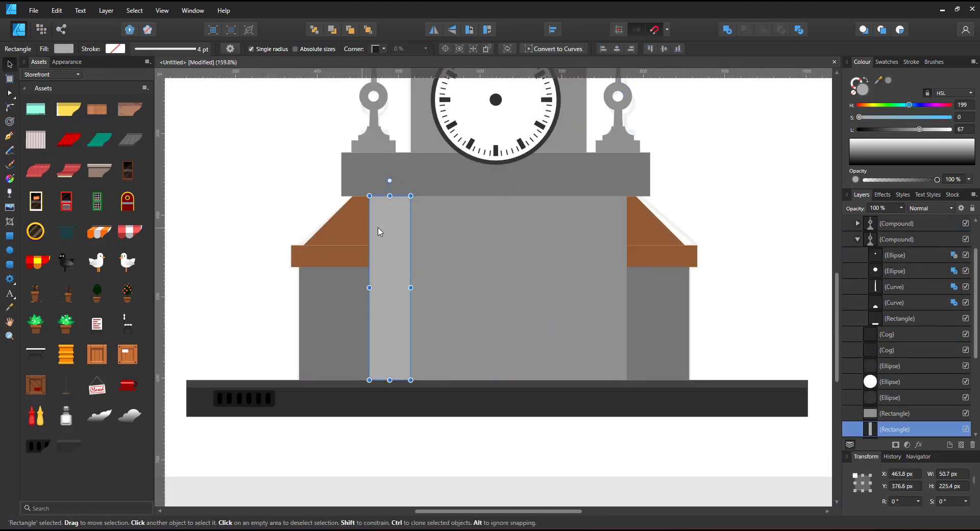
{"action": "left_click_drag", "start_coordinate": [393, 233], "coordinate": [422, 234]}
{"action": "scroll", "coordinate": [422, 234], "scroll_direction": "up", "scroll_amount": 2}
{"action": "left_click_drag", "start_coordinate": [409, 290], "coordinate": [416, 290]}
{"action": "key", "text": "ctrl+j"}
{"action": "key", "text": "ctrl+j"}
{"action": "left_click_drag", "start_coordinate": [453, 175], "coordinate": [516, 273]}
{"action": "left_click_drag", "start_coordinate": [503, 172], "coordinate": [707, 172]}
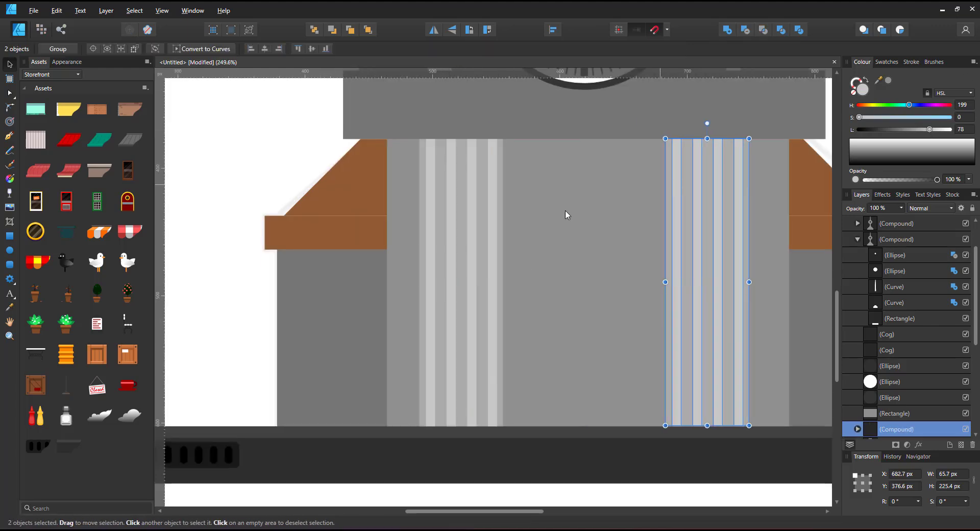
Build a doorway arch from a rectangle and circle, then contour an inset inner arch
{"action": "key", "text": "m"}
{"action": "left_click_drag", "start_coordinate": [520, 425], "coordinate": [650, 160]}
{"action": "key", "text": "e"}
{"action": "left_click_drag", "start_coordinate": [521, 160], "coordinate": [650, 290]}
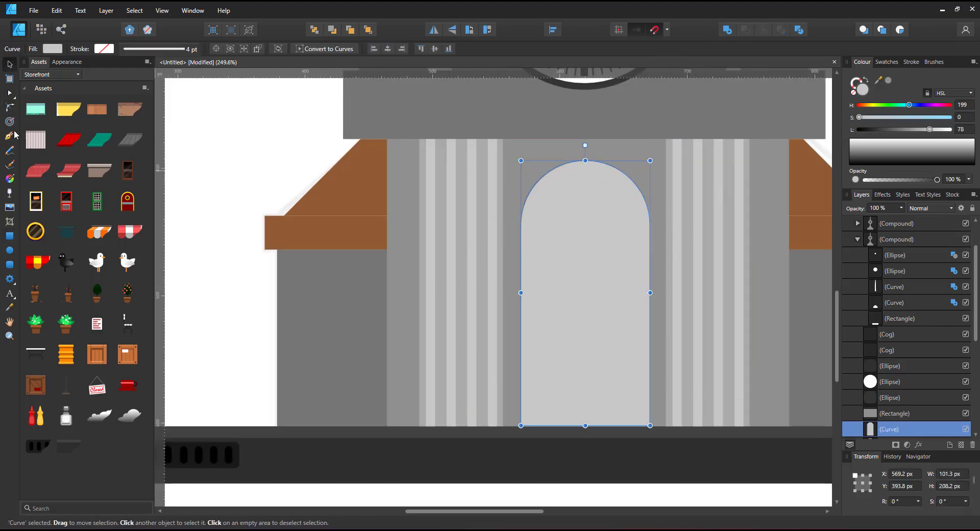
{"action": "left_click", "coordinate": [9, 121]}
{"action": "left_click_drag", "start_coordinate": [520, 306], "coordinate": [536, 306]}
Extend the inner arch to the base, fill it brown and colour the frame dark brown
{"action": "key", "text": "v"}
{"action": "key", "text": "a"}
{"action": "left_click_drag", "start_coordinate": [464, 405], "coordinate": [705, 458]}
{"action": "left_click_drag", "start_coordinate": [634, 409], "coordinate": [634, 425]}
{"action": "key", "text": "i"}
{"action": "left_click", "coordinate": [360, 211]}
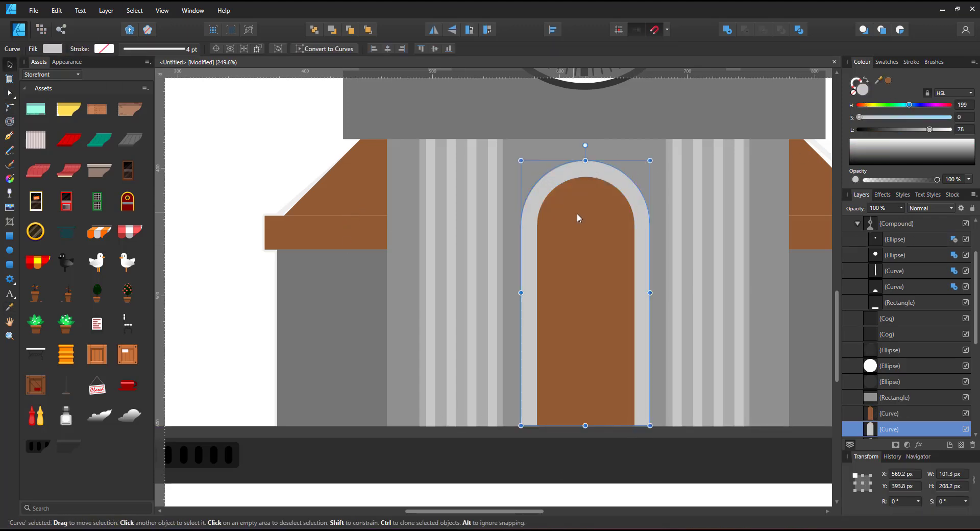
{"action": "left_click", "coordinate": [578, 214]}
{"action": "scroll", "coordinate": [578, 214], "scroll_direction": "down", "scroll_amount": 3}
{"action": "scroll", "coordinate": [408, 230], "scroll_direction": "up", "scroll_amount": 3}
Duplicate the arch onto the left wing, shrink it and contour it into a framed dark window
{"action": "key", "text": "v"}
{"action": "key", "text": "ctrl+j"}
{"action": "left_click_drag", "start_coordinate": [592, 286], "coordinate": [403, 286]}
{"action": "left_click_drag", "start_coordinate": [462, 162], "coordinate": [417, 236]}
{"action": "scroll", "coordinate": [391, 353], "scroll_direction": "up", "scroll_amount": 1}
{"action": "key", "text": "j"}
{"action": "left_click_drag", "start_coordinate": [391, 265], "coordinate": [403, 265]}
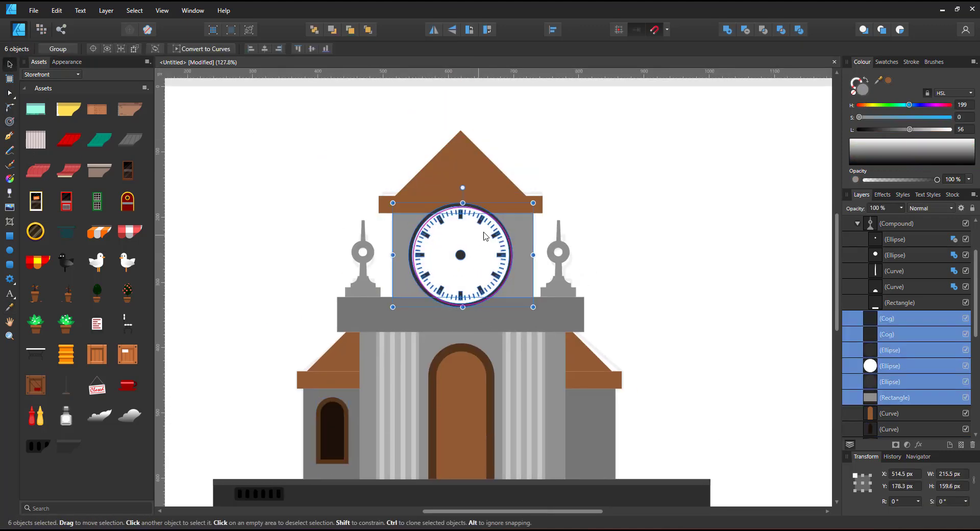
Raise the clock face slightly and group the clock's parts
{"action": "left_click_drag", "start_coordinate": [485, 236], "coordinate": [484, 219]}
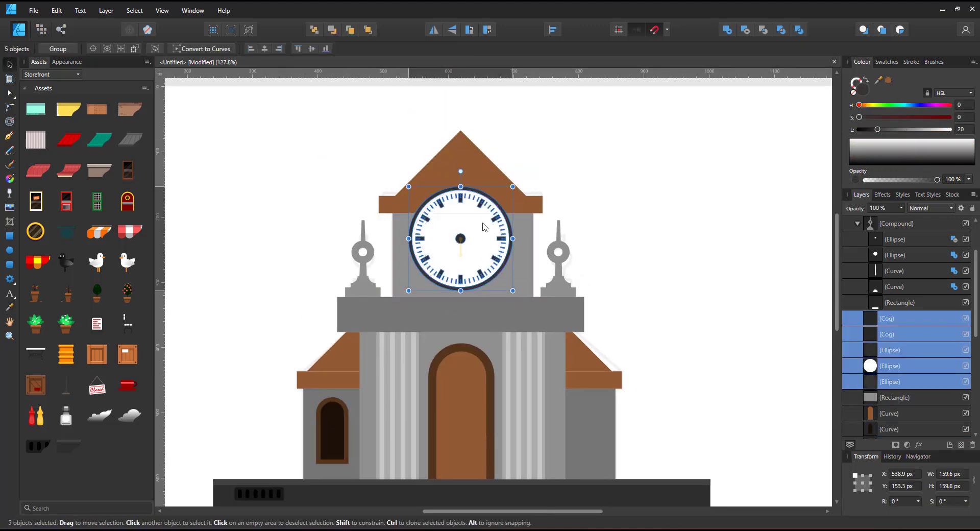
{"action": "key", "text": "ctrl+g"}
{"action": "scroll", "coordinate": [518, 393], "scroll_direction": "down", "scroll_amount": 4}
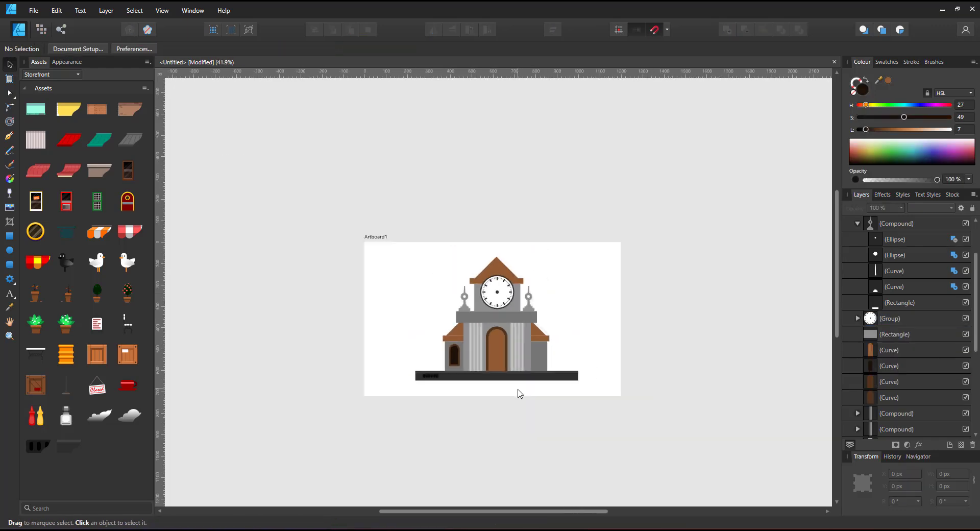
Fill the band below the clock black and notch its corners into a sign shape
{"action": "scroll", "coordinate": [477, 302], "scroll_direction": "up", "scroll_amount": 6}
{"action": "left_click", "coordinate": [360, 205]}
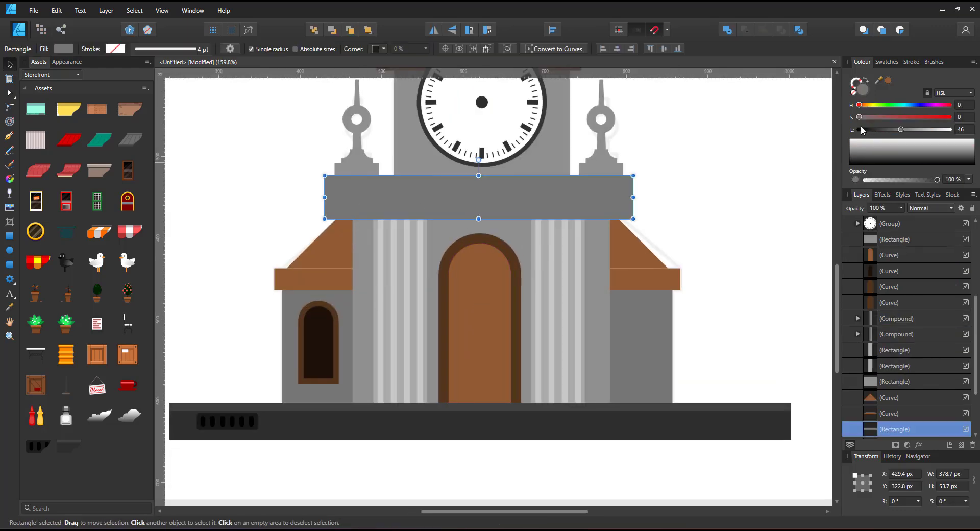
{"action": "left_click", "coordinate": [861, 130]}
{"action": "key", "text": "c"}
{"action": "left_click_drag", "start_coordinate": [301, 147], "coordinate": [663, 336]}
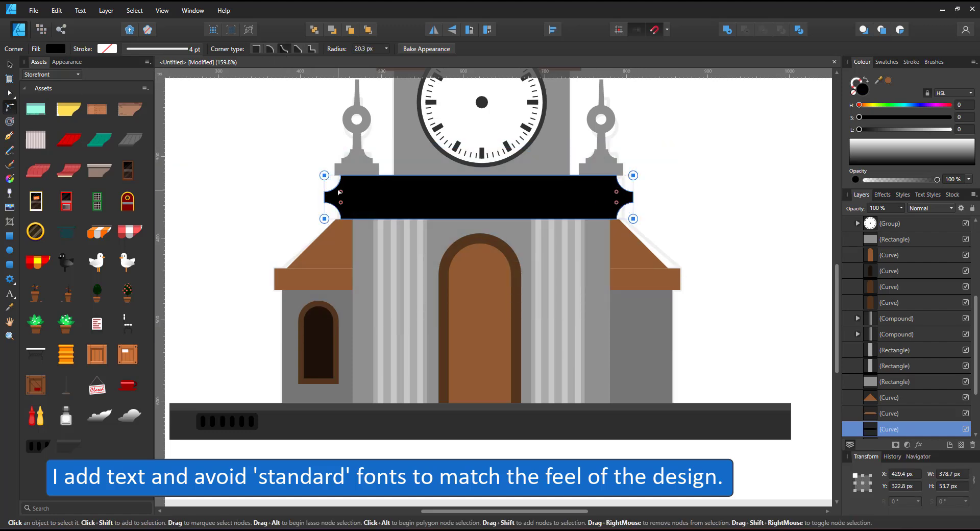
{"action": "key", "text": "v"}
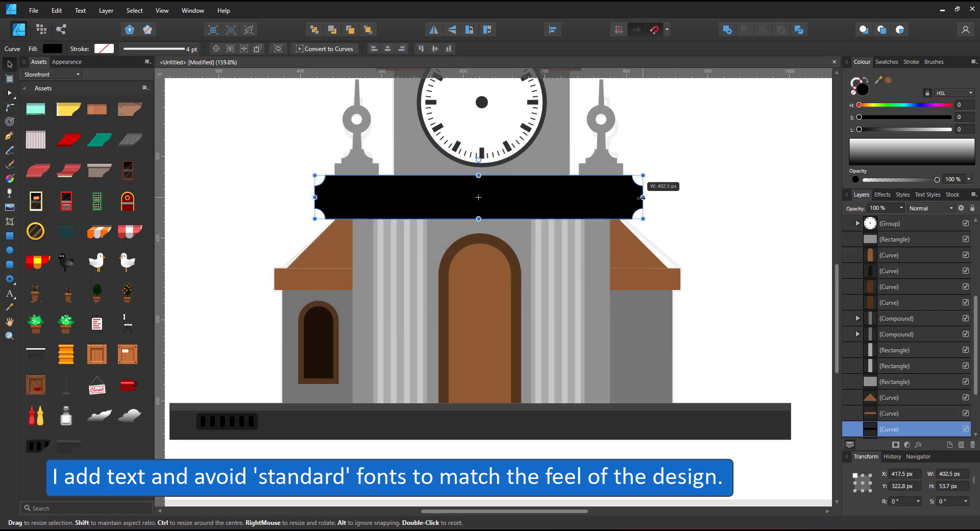
{"action": "key", "text": "Escape"}
Add 'CLOCK WORKS' text over the banner and resize it
{"action": "key", "text": "t"}
{"action": "left_click_drag", "start_coordinate": [373, 143], "coordinate": [373, 218]}
{"action": "type", "text": "CLOCK WORKS"}
{"action": "key", "text": "Escape"}
{"action": "key", "text": "ctrl+a"}
{"action": "left_click", "coordinate": [410, 174]}
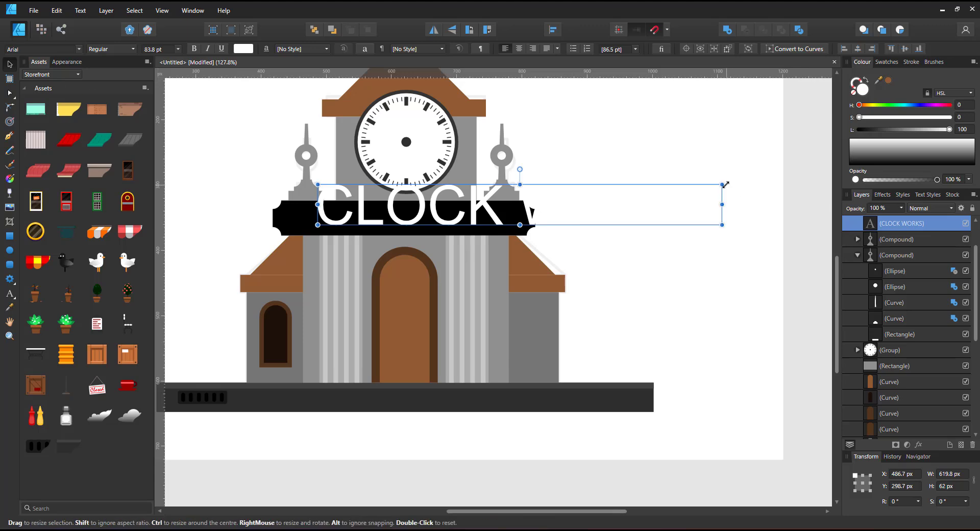
{"action": "left_click_drag", "start_coordinate": [721, 186], "coordinate": [529, 232]}
Set the text font to Gotham Black and enlarge it across the banner
{"action": "left_click", "coordinate": [41, 48]}
{"action": "type", "text": "goth"}
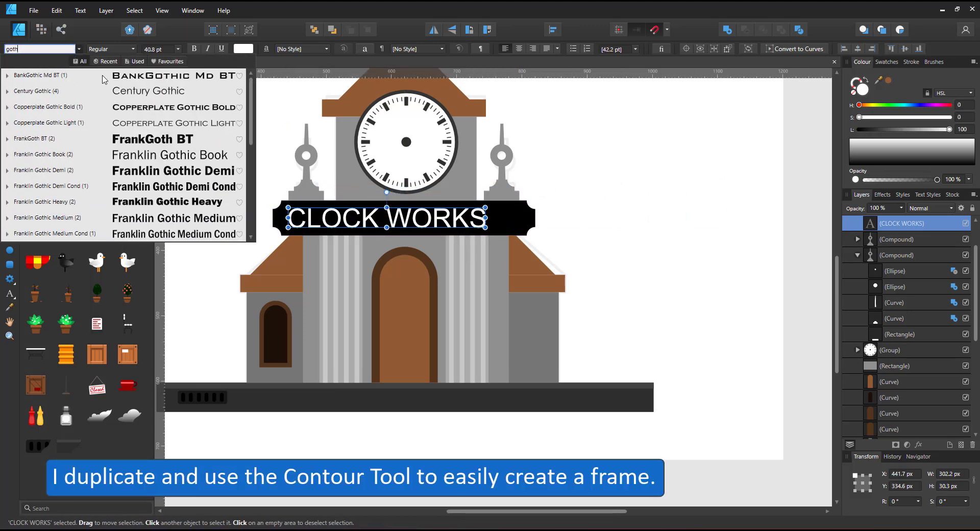
{"action": "scroll", "coordinate": [140, 131], "scroll_direction": "down", "scroll_amount": 3}
{"action": "left_click", "coordinate": [178, 108]}
{"action": "scroll", "coordinate": [498, 280], "scroll_direction": "up", "scroll_amount": 2}
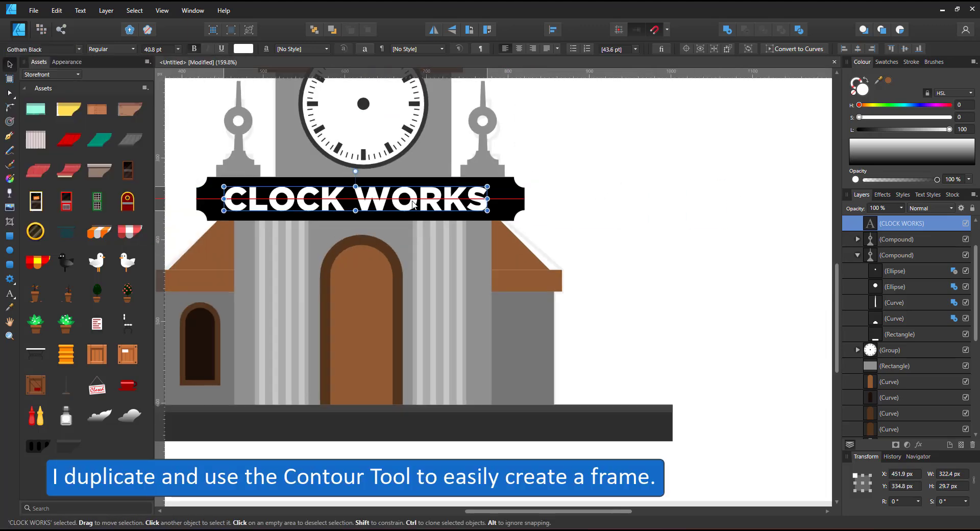
{"action": "scroll", "coordinate": [413, 204], "scroll_direction": "down", "scroll_amount": 3}
{"action": "scroll", "coordinate": [528, 218], "scroll_direction": "up", "scroll_amount": 3}
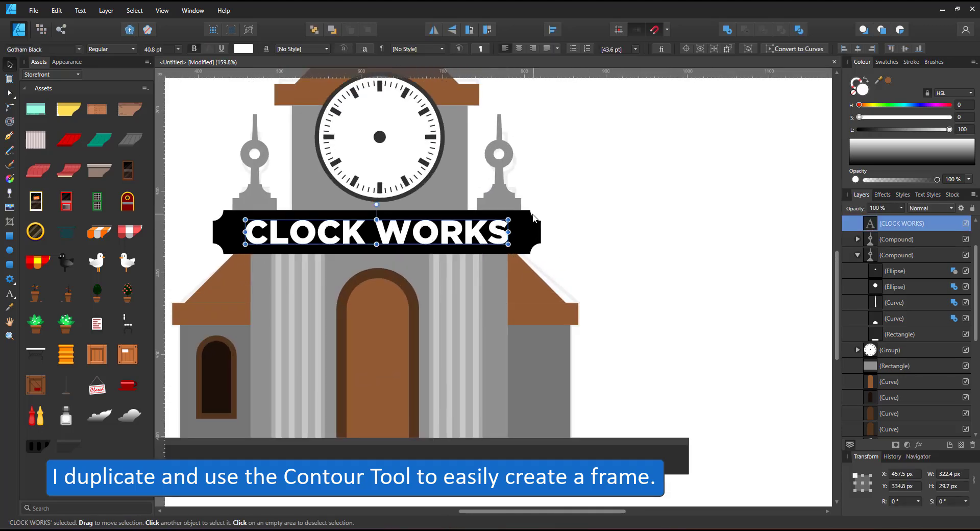
{"action": "left_click_drag", "start_coordinate": [510, 217], "coordinate": [517, 212]}
Contour an outline frame around the banner and lighten its fill to dark grey
{"action": "left_click", "coordinate": [513, 249]}
{"action": "scroll", "coordinate": [506, 262], "scroll_direction": "down", "scroll_amount": 3}
{"action": "scroll", "coordinate": [389, 254], "scroll_direction": "up", "scroll_amount": 2}
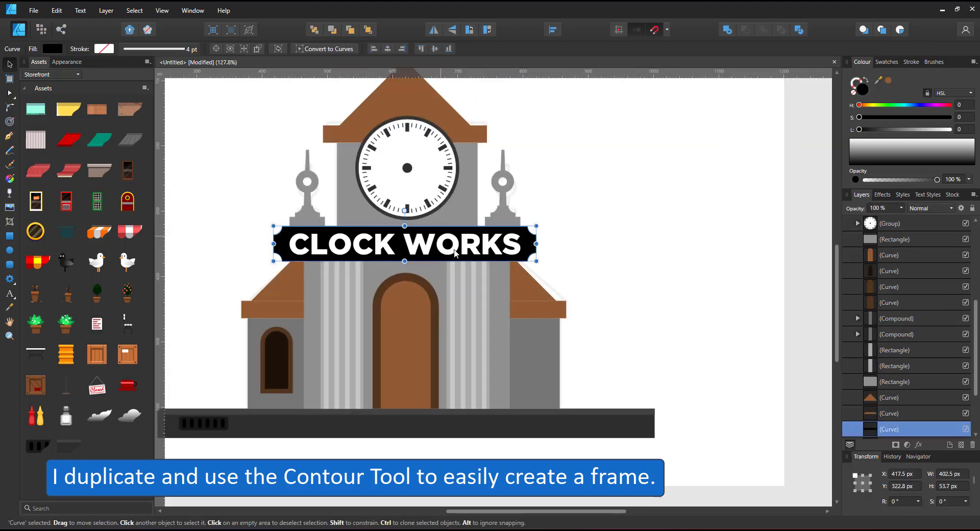
{"action": "left_click", "coordinate": [9, 122]}
{"action": "left_click_drag", "start_coordinate": [398, 232], "coordinate": [402, 234]}
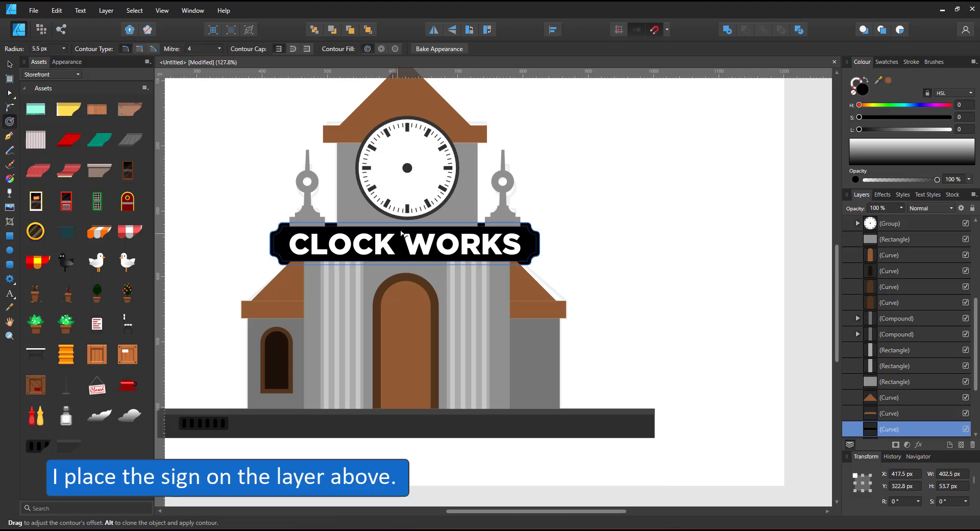
{"action": "key", "text": "v"}
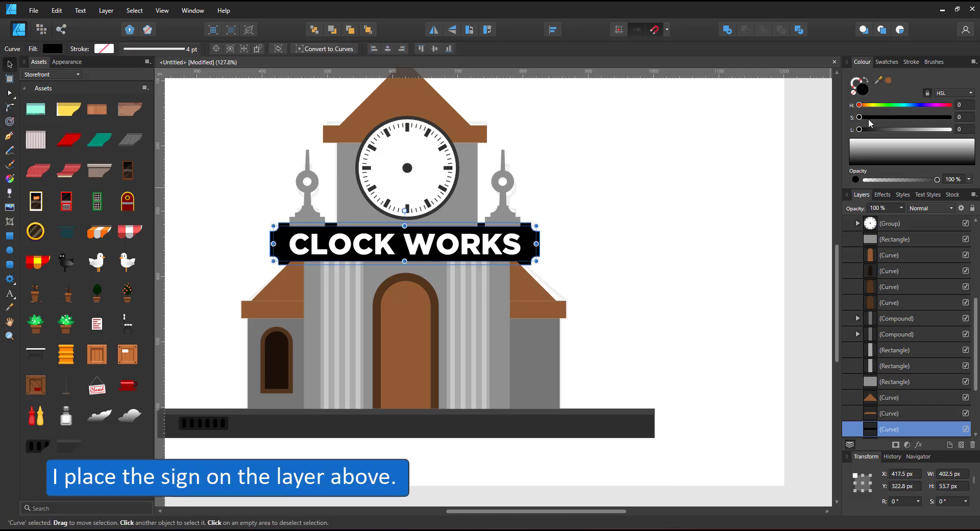
{"action": "left_click", "coordinate": [873, 129]}
{"action": "scroll", "coordinate": [889, 400], "scroll_direction": "down", "scroll_amount": 1}
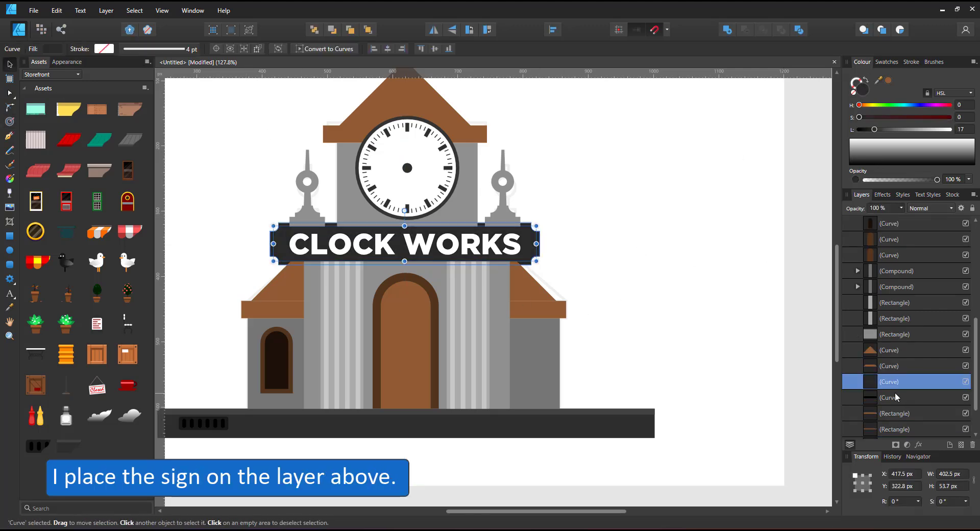
Bring the three sign pieces up in the stacking order
{"action": "key", "text": "ctrl+bracketleft"}
{"action": "left_click_drag", "start_coordinate": [225, 213], "coordinate": [544, 291]}
{"action": "key", "text": "ctrl+shift+bracketright"}
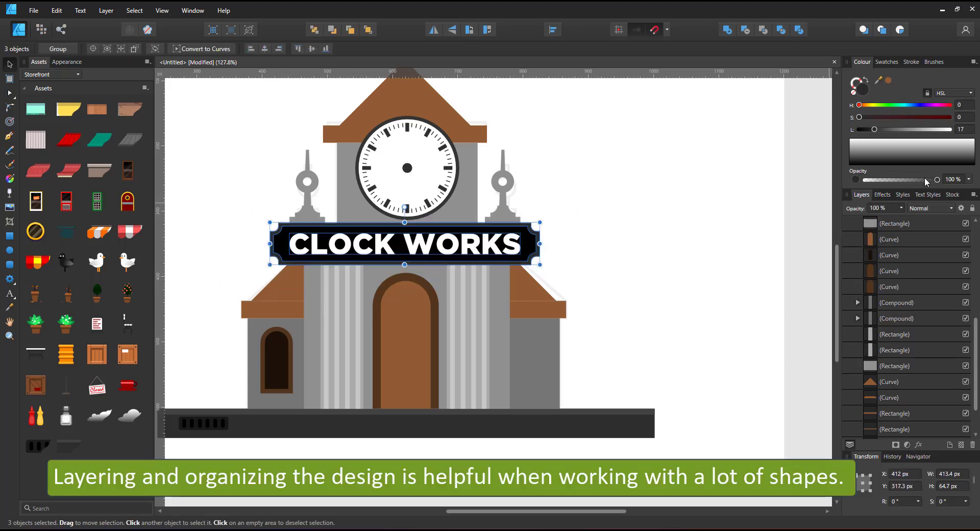
{"action": "left_click", "coordinate": [919, 320]}
{"action": "left_click", "coordinate": [628, 196]}
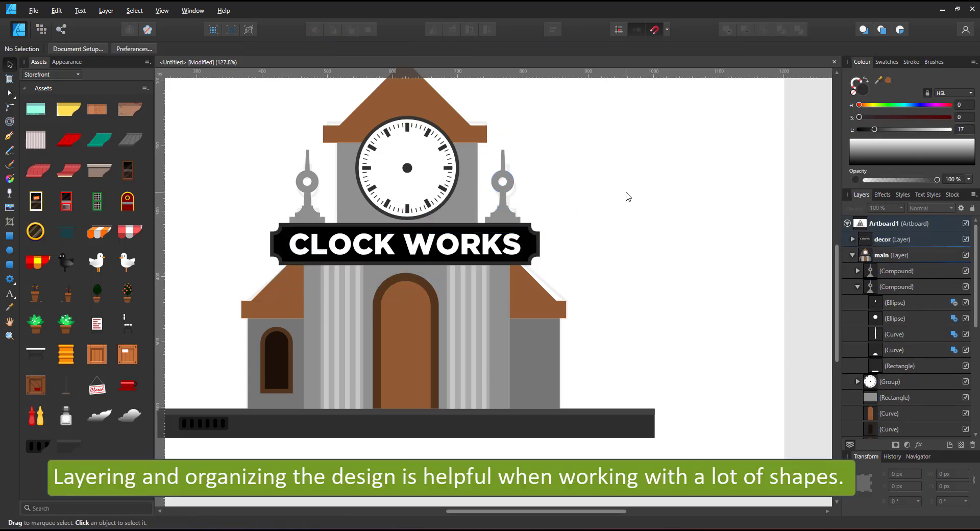
Shrink the central wall copy into a dark strip under the sign with Multiply blend at 50% opacity
{"action": "left_click", "coordinate": [315, 301]}
{"action": "left_click_drag", "start_coordinate": [909, 129], "coordinate": [921, 130]}
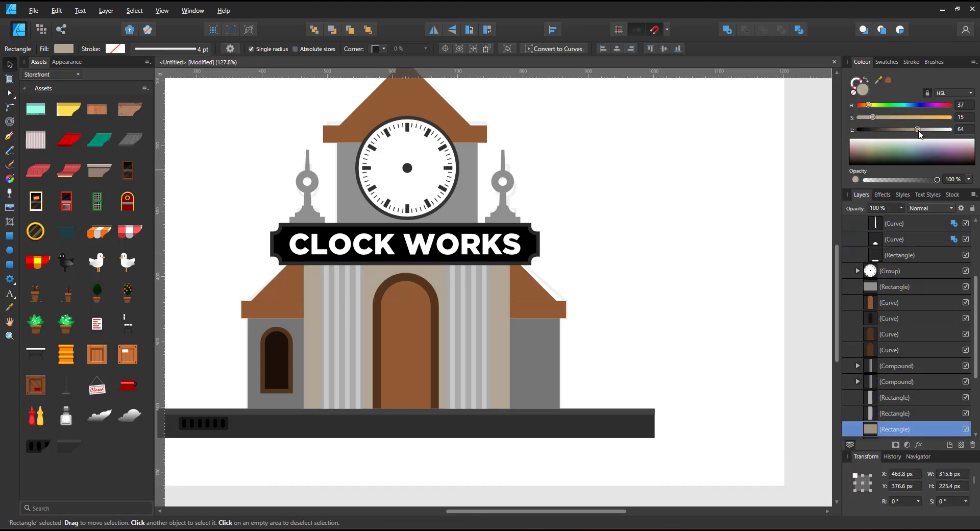
{"action": "left_click_drag", "start_coordinate": [407, 409], "coordinate": [406, 280]}
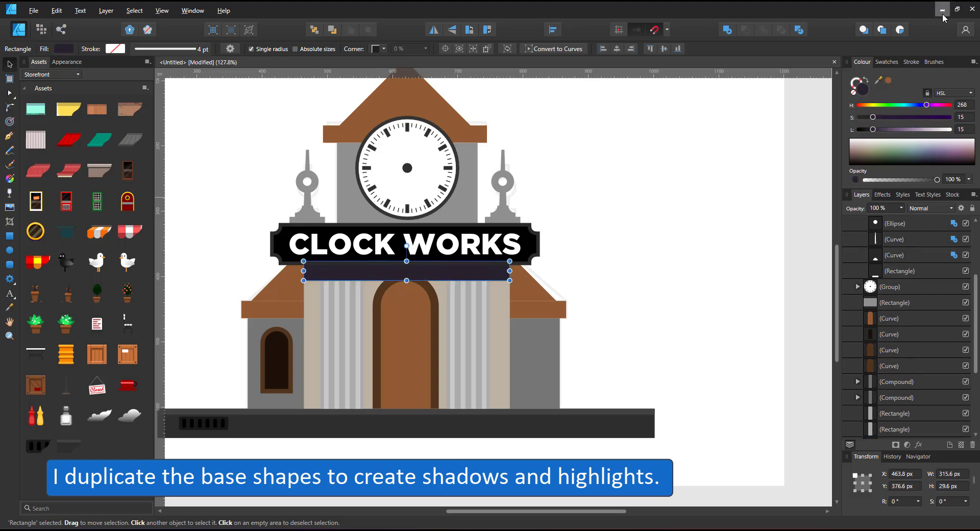
{"action": "left_click", "coordinate": [930, 208]}
{"action": "left_click", "coordinate": [923, 247]}
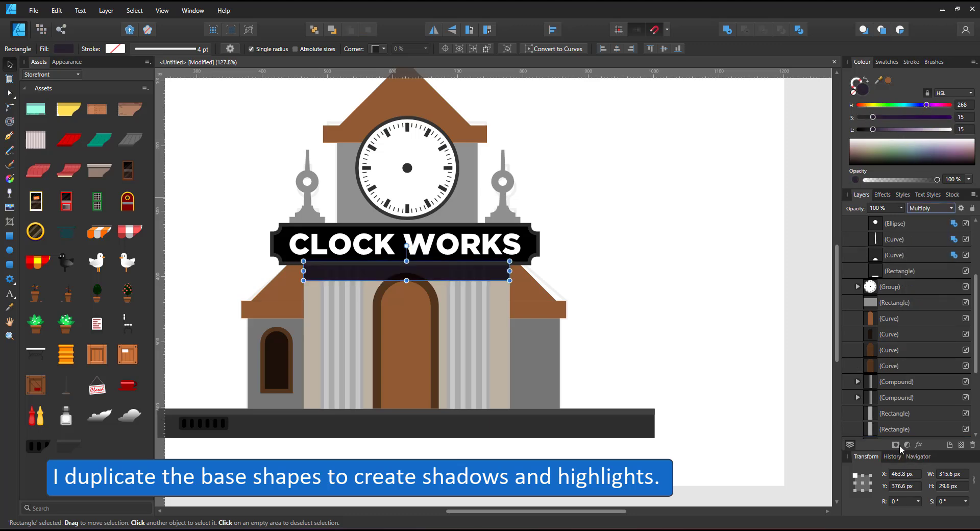
{"action": "type", "text": "50"}
{"action": "key", "text": "Return"}
Tint the grey building base a darker beige
{"action": "left_click", "coordinate": [520, 335]}
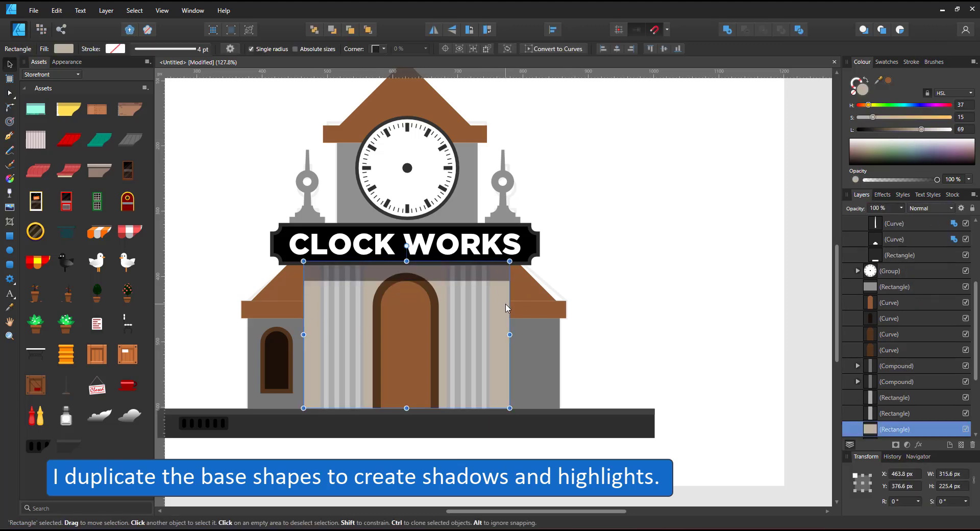
{"action": "key", "text": "i"}
{"action": "left_click", "coordinate": [312, 357]}
{"action": "left_click_drag", "start_coordinate": [922, 130], "coordinate": [914, 130]}
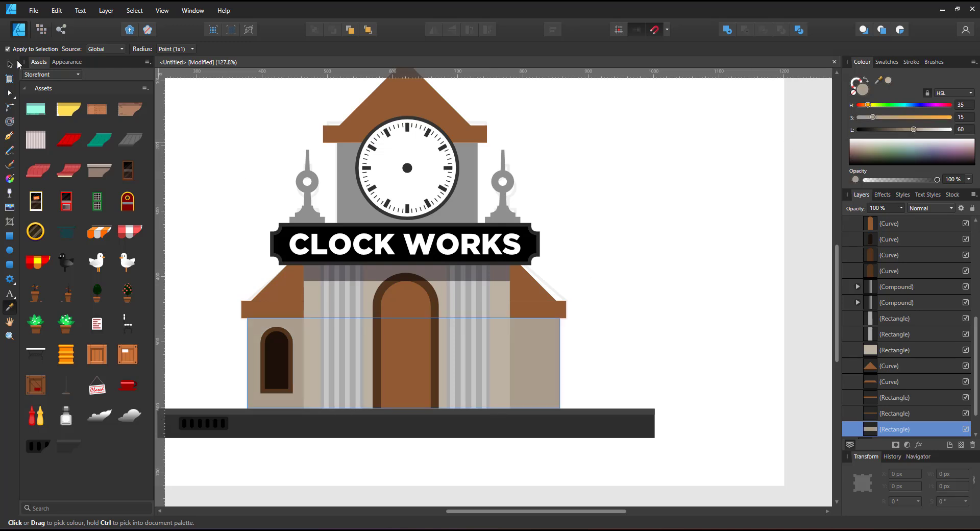
{"action": "left_click", "coordinate": [9, 65]}
Paste the shadow strip's translucent style onto the thin band and lower building rectangle, narrowed to centre
{"action": "left_click", "coordinate": [483, 269]}
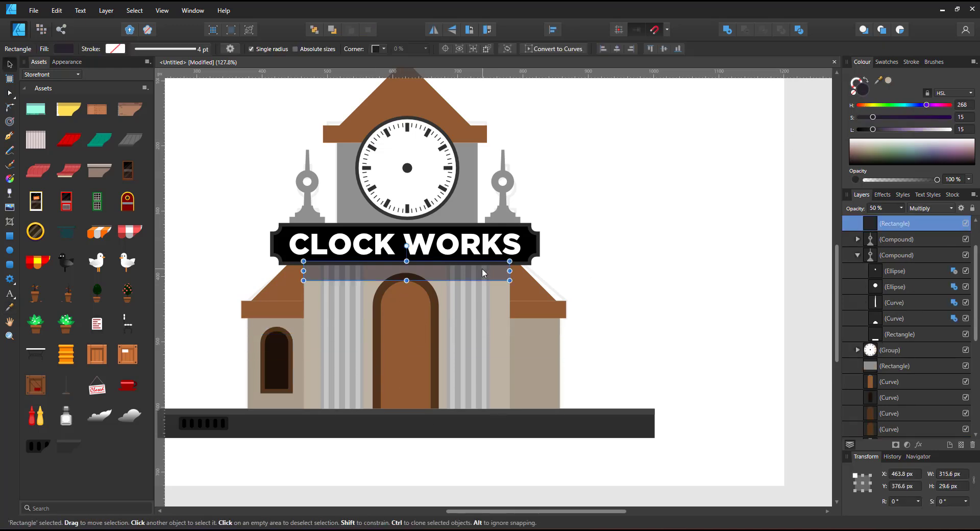
{"action": "left_click", "coordinate": [57, 10]}
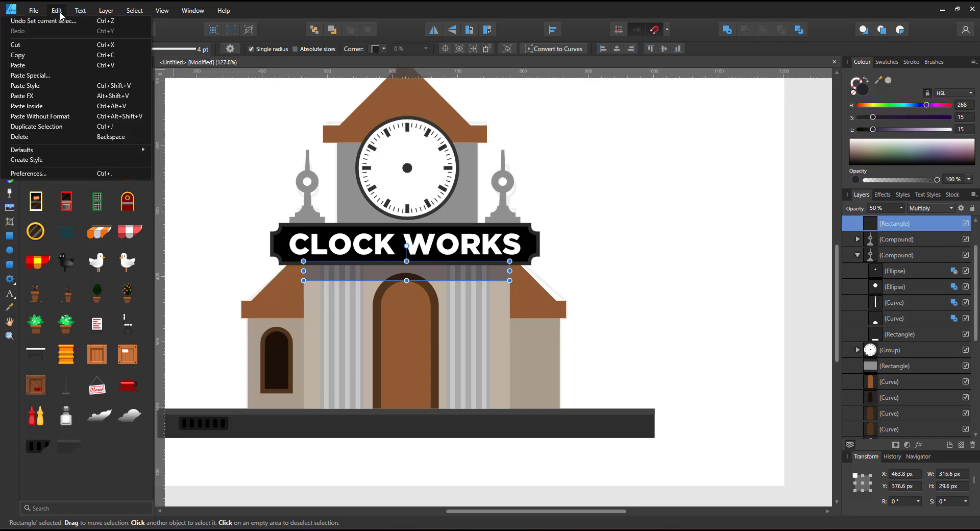
{"action": "left_click", "coordinate": [47, 56]}
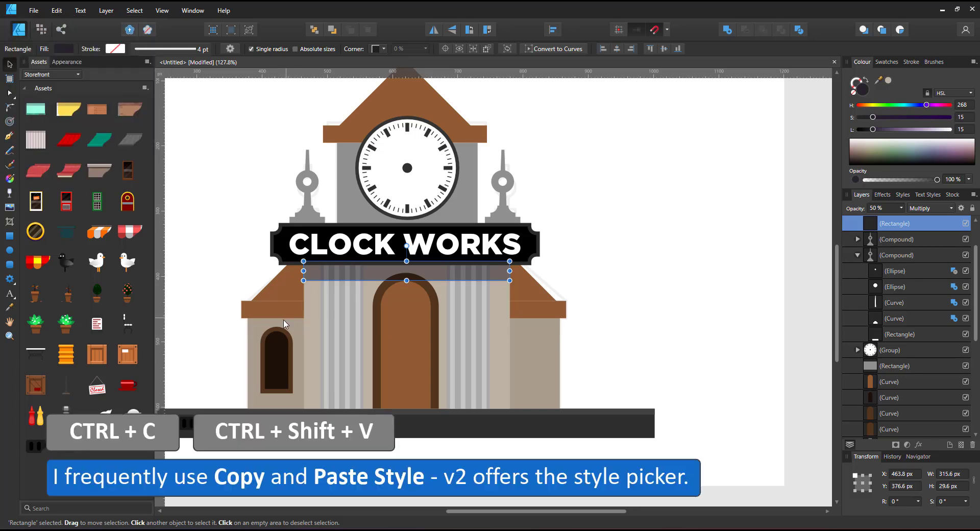
{"action": "left_click", "coordinate": [254, 330]}
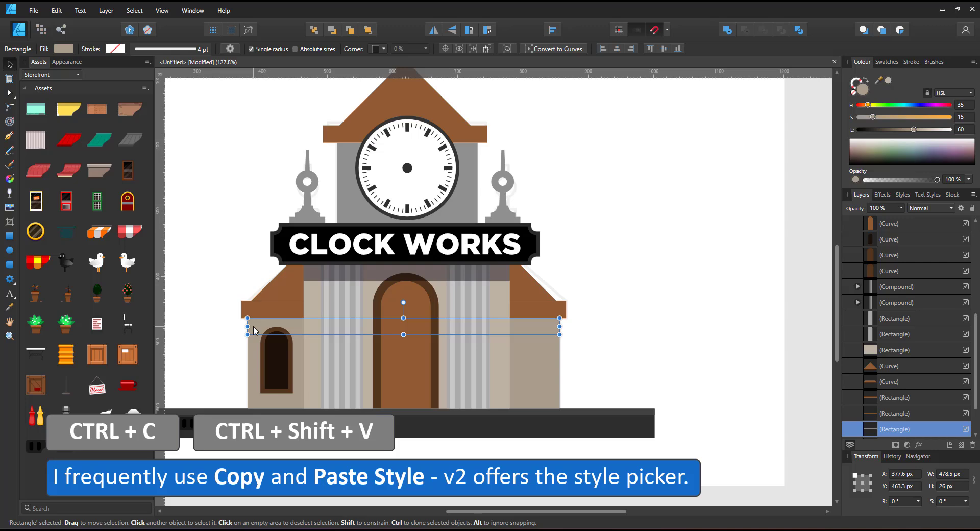
{"action": "left_click", "coordinate": [56, 10]}
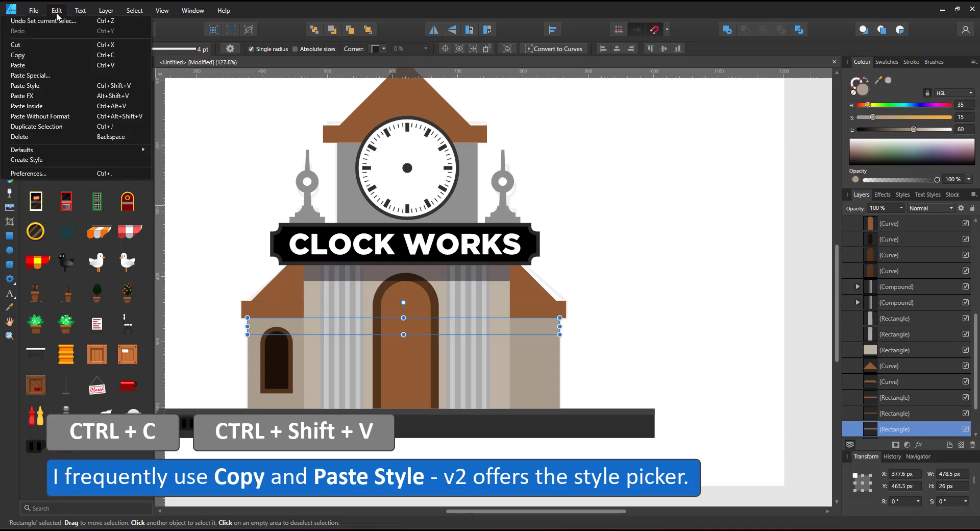
{"action": "left_click", "coordinate": [59, 85]}
{"action": "left_click", "coordinate": [540, 388]}
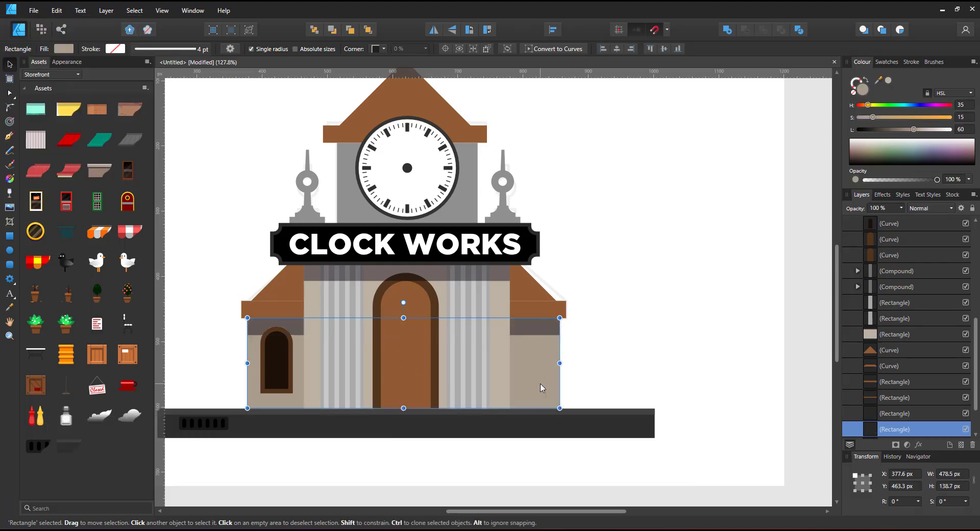
{"action": "key", "text": "ctrl+shift+v"}
{"action": "left_click_drag", "start_coordinate": [535, 368], "coordinate": [521, 379]}
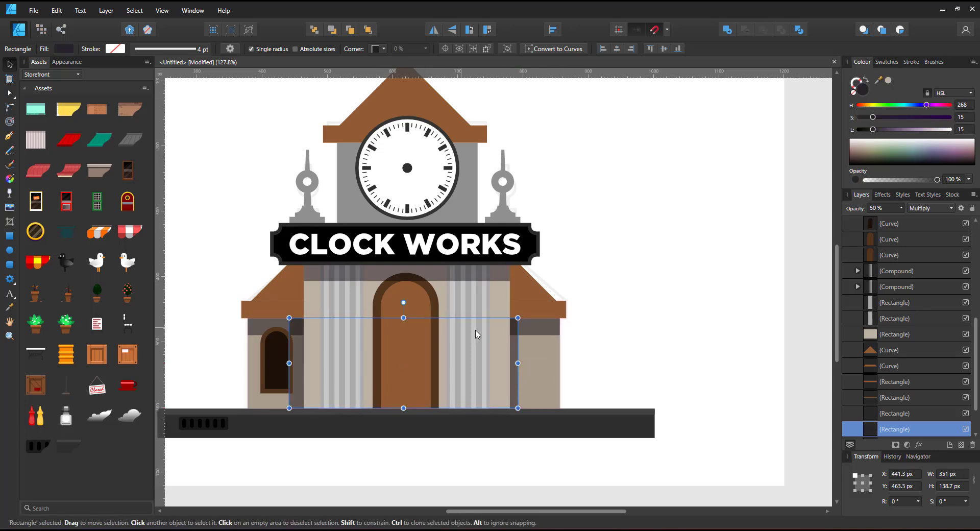
Centre the storefront parts horizontally relative to the last selected object
{"action": "left_click", "coordinate": [541, 316], "text": "shift"}
{"action": "left_click", "coordinate": [531, 309], "text": "shift"}
{"action": "left_click", "coordinate": [536, 357], "text": "shift"}
{"action": "left_click", "coordinate": [553, 29]}
{"action": "left_click", "coordinate": [573, 75]}
{"action": "left_click", "coordinate": [570, 134]}
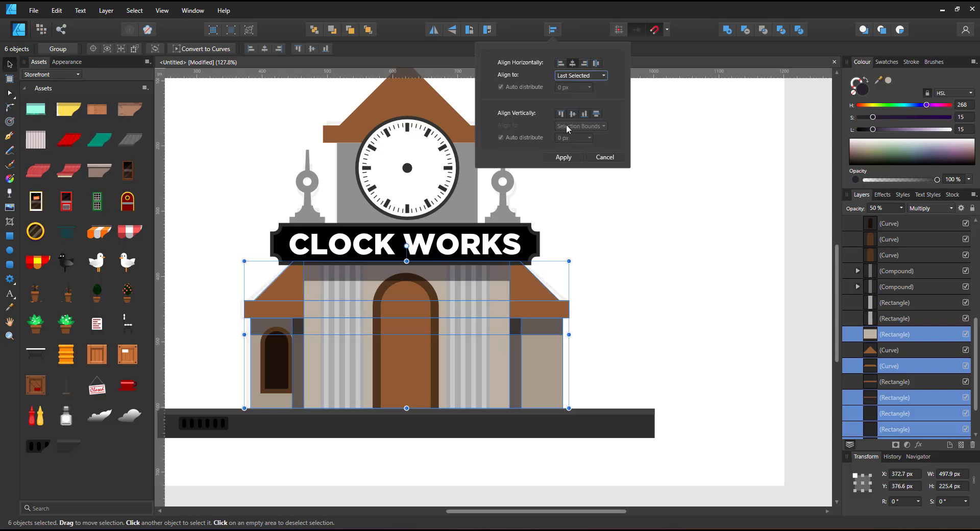
{"action": "left_click", "coordinate": [563, 157]}
{"action": "left_click", "coordinate": [473, 415]}
{"action": "scroll", "coordinate": [473, 415], "scroll_direction": "up", "scroll_amount": 1}
{"action": "left_click", "coordinate": [530, 352]}
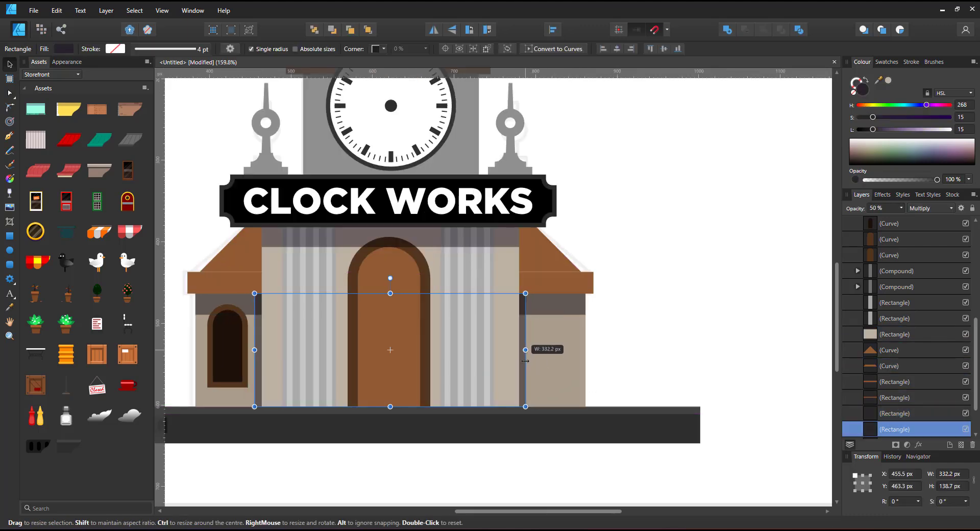
{"action": "key", "text": "ctrl+d"}
{"action": "scroll", "coordinate": [510, 304], "scroll_direction": "down", "scroll_amount": 1}
Give the small arched window's glass a vertical dark gradient fill
{"action": "scroll", "coordinate": [308, 317], "scroll_direction": "up", "scroll_amount": 5}
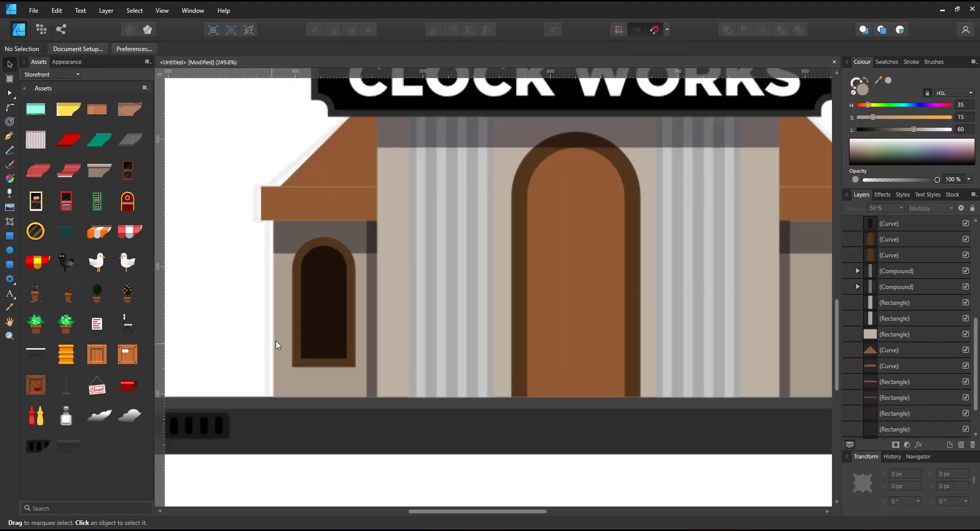
{"action": "left_click", "coordinate": [356, 243]}
{"action": "left_click", "coordinate": [10, 193]}
{"action": "left_click_drag", "start_coordinate": [339, 225], "coordinate": [339, 328]}
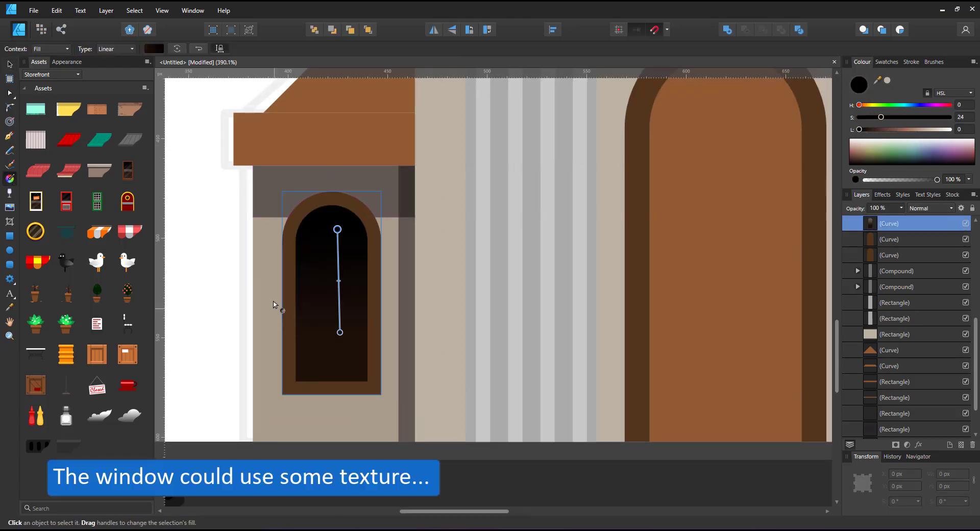
Draw white 10% opacity glare strips tilted 45° across the arch, duplicating them in varied widths
{"action": "key", "text": "m"}
{"action": "left_click_drag", "start_coordinate": [252, 250], "coordinate": [398, 267]}
{"action": "left_click_drag", "start_coordinate": [917, 130], "coordinate": [951, 129]}
{"action": "key", "text": "v"}
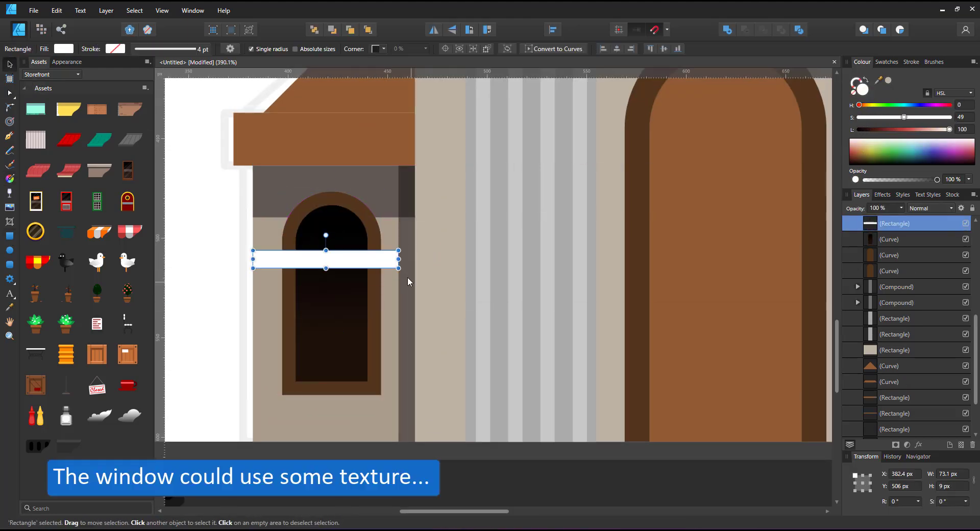
{"action": "left_click_drag", "start_coordinate": [325, 234], "coordinate": [341, 218]}
{"action": "key", "text": "1"}
{"action": "key", "text": "ctrl+j"}
{"action": "left_click_drag", "start_coordinate": [361, 188], "coordinate": [378, 210]}
{"action": "key", "text": "ctrl+j"}
{"action": "left_click_drag", "start_coordinate": [327, 258], "coordinate": [429, 278]}
Cut the four glare strips and paste them inside the window glass with Edit > Paste Inside
{"action": "left_click", "coordinate": [350, 244], "text": "shift"}
{"action": "left_click", "coordinate": [323, 226], "text": "shift"}
{"action": "left_click", "coordinate": [324, 225]}
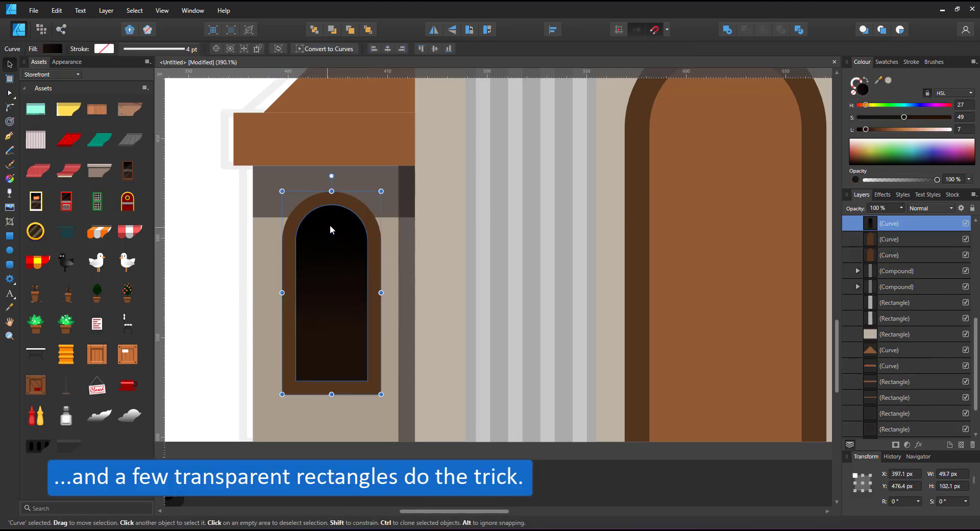
{"action": "key", "text": "ctrl+z"}
{"action": "key", "text": "ctrl+x"}
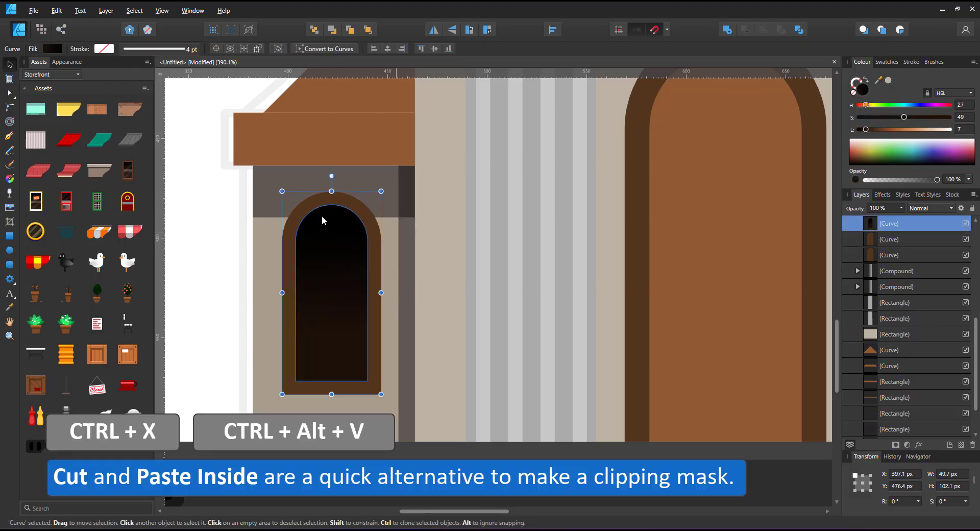
{"action": "left_click", "coordinate": [57, 10]}
{"action": "left_click", "coordinate": [31, 105]}
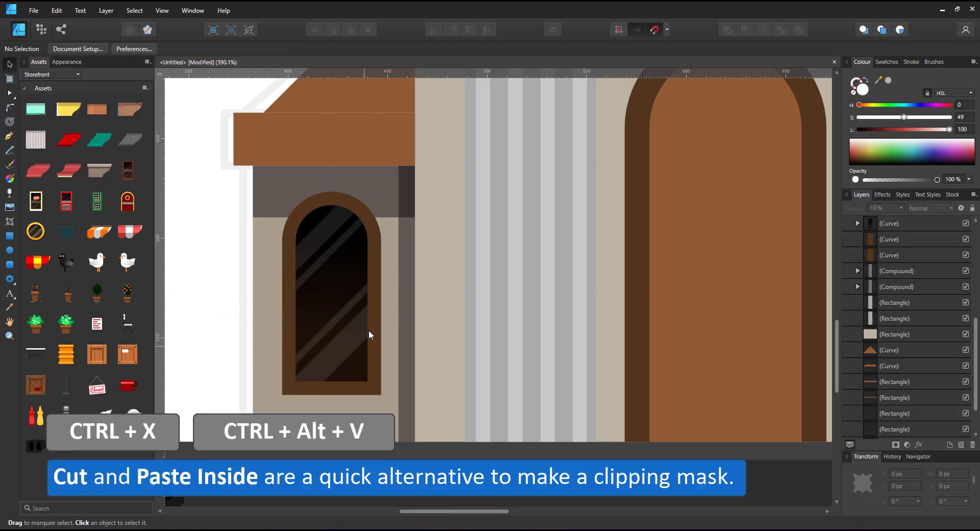
Duplicate the brown frame as an inset contour outline, 3 pt wide, faded with a transparency gradient
{"action": "left_click", "coordinate": [359, 256]}
{"action": "key", "text": "ctrl+j"}
{"action": "left_click", "coordinate": [867, 82]}
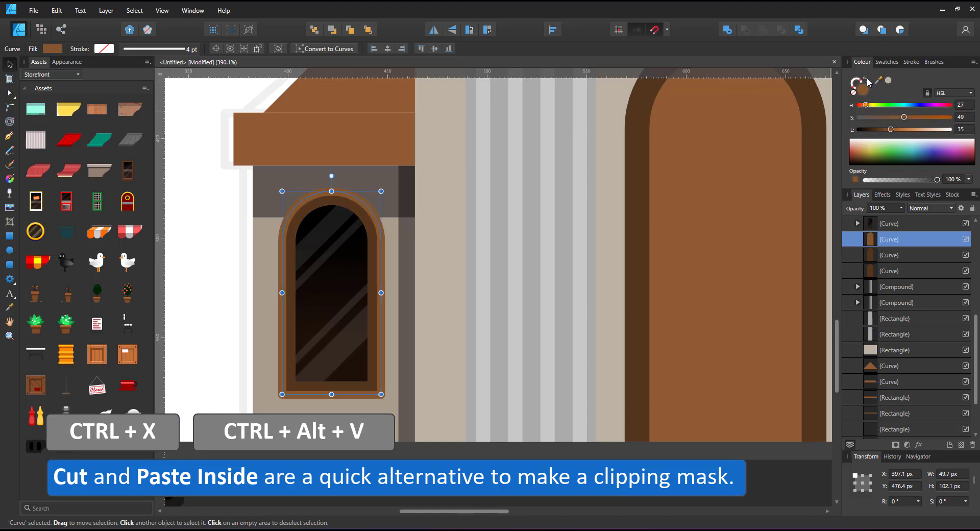
{"action": "key", "text": "o"}
{"action": "left_click_drag", "start_coordinate": [331, 193], "coordinate": [345, 388]}
{"action": "left_click", "coordinate": [911, 62]}
{"action": "type", "text": "3"}
{"action": "key", "text": "Return"}
{"action": "left_click", "coordinate": [9, 193]}
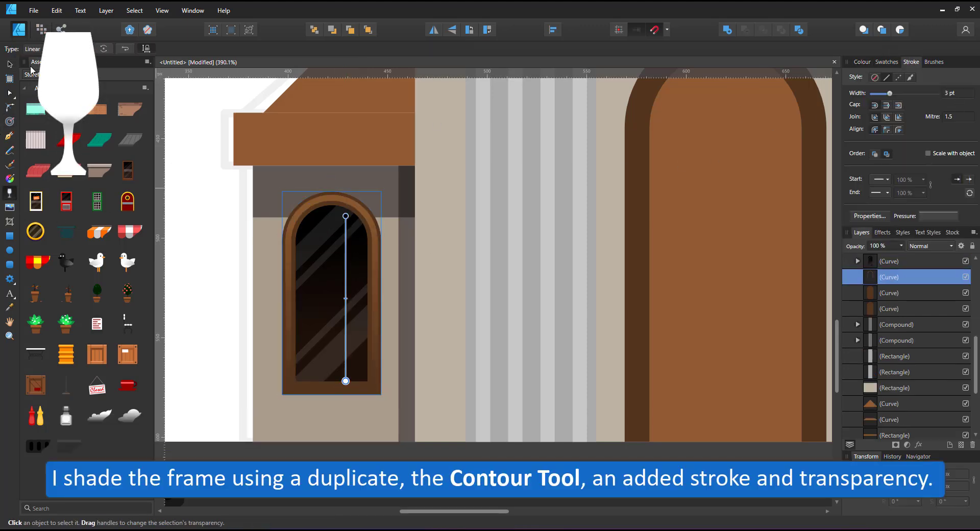
{"action": "left_click", "coordinate": [291, 203]}
Add a sill beneath the window with a thin white Screen-blended highlight line
{"action": "key", "text": "m"}
{"action": "left_click_drag", "start_coordinate": [272, 409], "coordinate": [389, 422]}
{"action": "left_click", "coordinate": [862, 62]}
{"action": "left_click", "coordinate": [949, 130]}
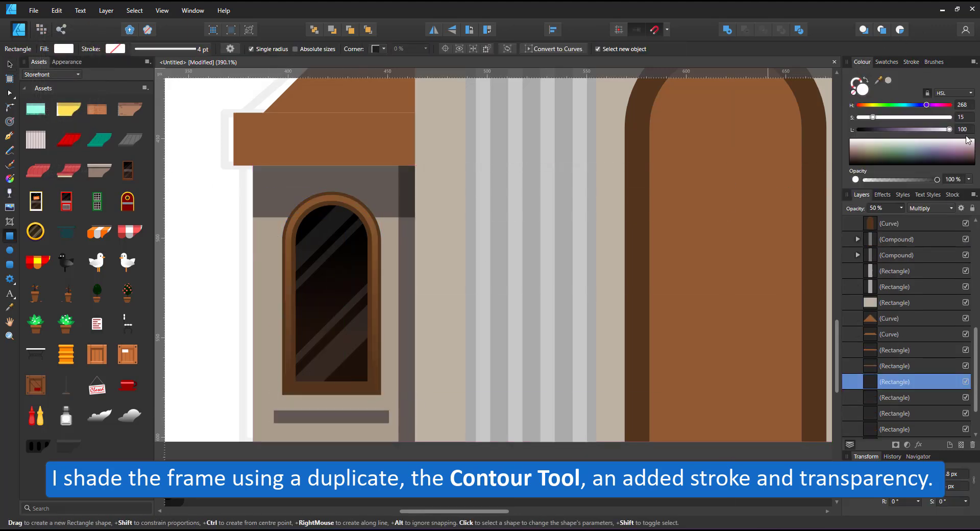
{"action": "left_click", "coordinate": [931, 209]}
{"action": "left_click", "coordinate": [918, 256]}
{"action": "scroll", "coordinate": [337, 413], "scroll_direction": "up", "scroll_amount": 3}
{"action": "key", "text": "v"}
{"action": "left_click_drag", "start_coordinate": [350, 399], "coordinate": [354, 331]}
Group all the window's parts and save the group as a reusable asset
{"action": "scroll", "coordinate": [306, 255], "scroll_direction": "down", "scroll_amount": 5}
{"action": "left_click_drag", "start_coordinate": [276, 198], "coordinate": [425, 372]}
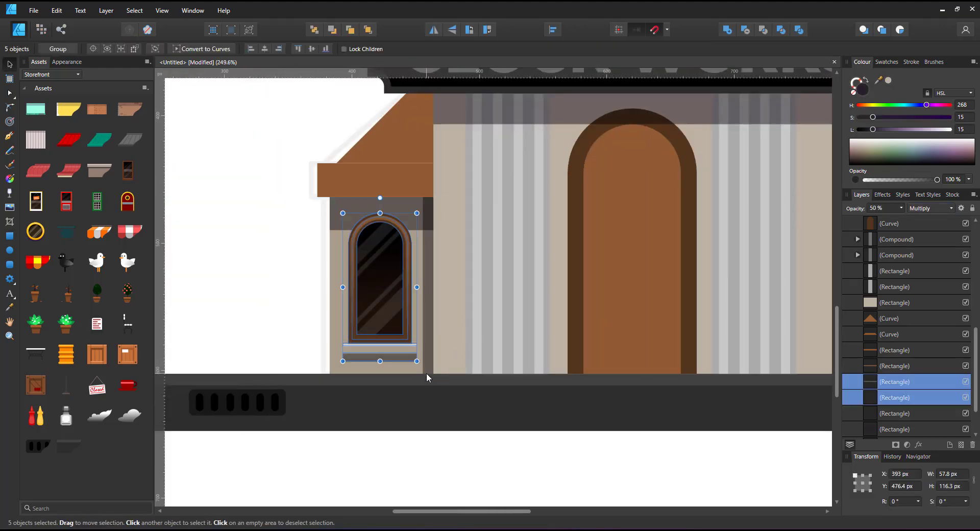
{"action": "key", "text": "ctrl+g"}
{"action": "scroll", "coordinate": [433, 368], "scroll_direction": "down", "scroll_amount": 5}
{"action": "left_click_drag", "start_coordinate": [362, 318], "coordinate": [67, 231]}
Place a copy of the window on the building's right side and vary its glare stripes
{"action": "left_click_drag", "start_coordinate": [362, 301], "coordinate": [621, 300]}
{"action": "scroll", "coordinate": [622, 276], "scroll_direction": "up", "scroll_amount": 7}
{"action": "left_click", "coordinate": [623, 266], "text": "ctrl"}
{"action": "left_click_drag", "start_coordinate": [551, 189], "coordinate": [547, 363]}
{"action": "left_click", "coordinate": [573, 390]}
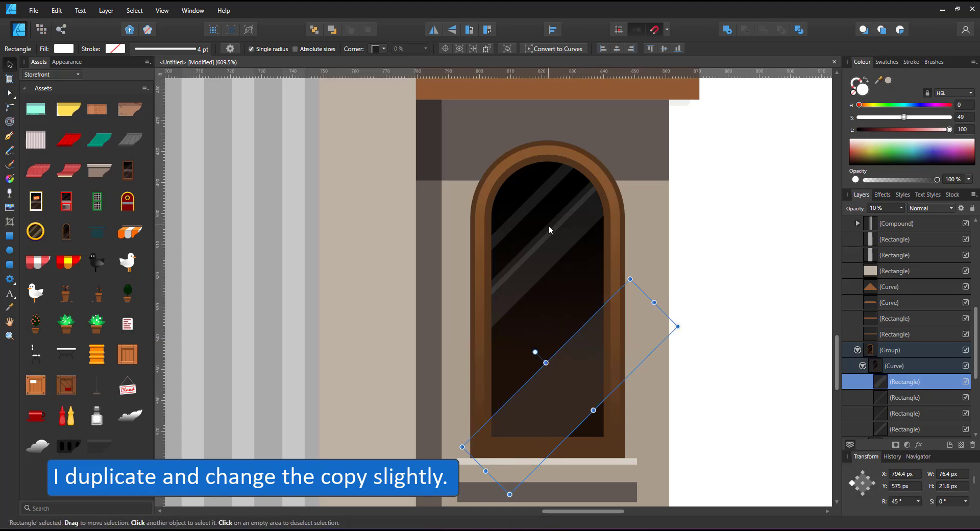
{"action": "scroll", "coordinate": [549, 236], "scroll_direction": "down", "scroll_amount": 8}
{"action": "key", "text": "ctrl+d"}
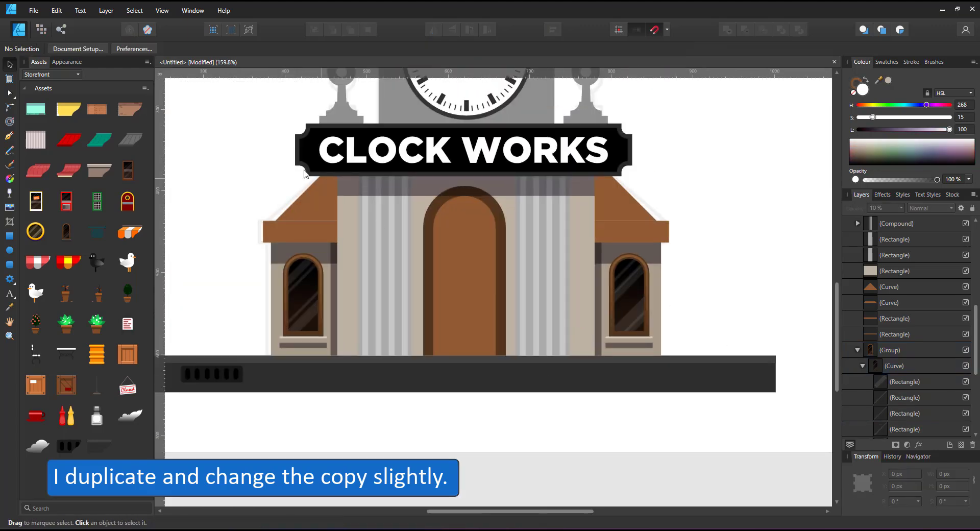
Paste a copy of the door on top, lowering its top and narrowing it around the centre
{"action": "scroll", "coordinate": [479, 235], "scroll_direction": "up", "scroll_amount": 3}
{"action": "left_click", "coordinate": [479, 235]}
{"action": "key", "text": "ctrl+j"}
{"action": "key", "text": "ctrl+shift+v"}
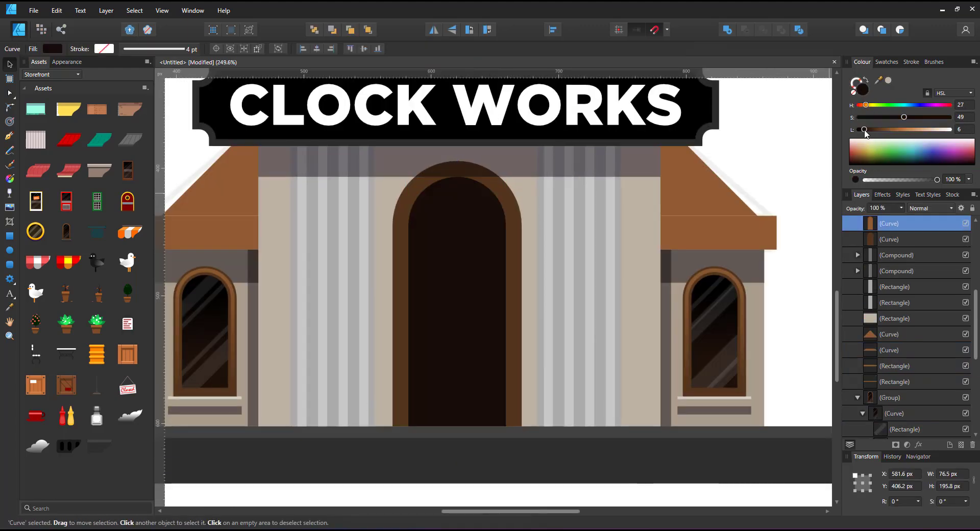
{"action": "left_click_drag", "start_coordinate": [456, 177], "coordinate": [456, 183]}
{"action": "left_click_drag", "start_coordinate": [413, 305], "coordinate": [417, 305]}
Duplicate the door's outer arch as a contour frame and shrink the inner panel in darker brown
{"action": "key", "text": "ctrl+shift+v"}
{"action": "left_click", "coordinate": [401, 193]}
{"action": "key", "text": "ctrl+j"}
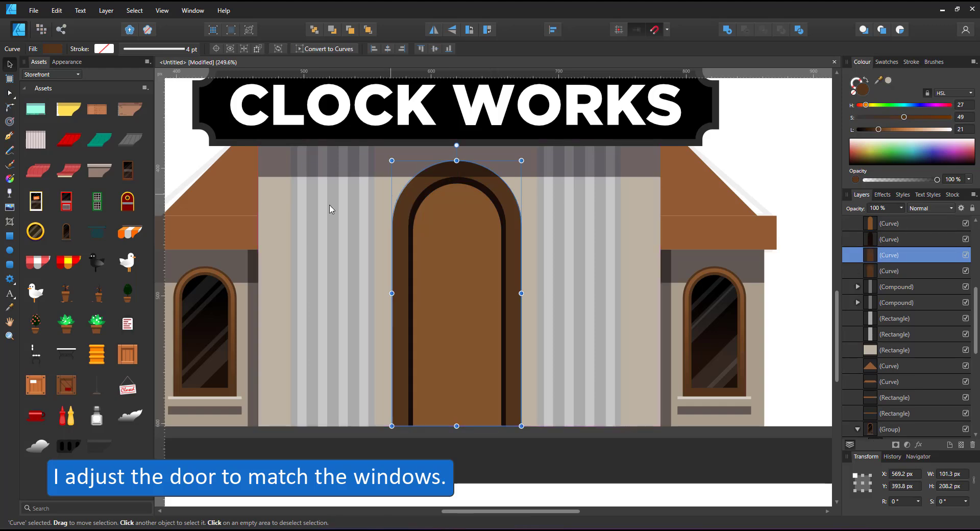
{"action": "left_click", "coordinate": [11, 124]}
{"action": "left_click", "coordinate": [9, 63]}
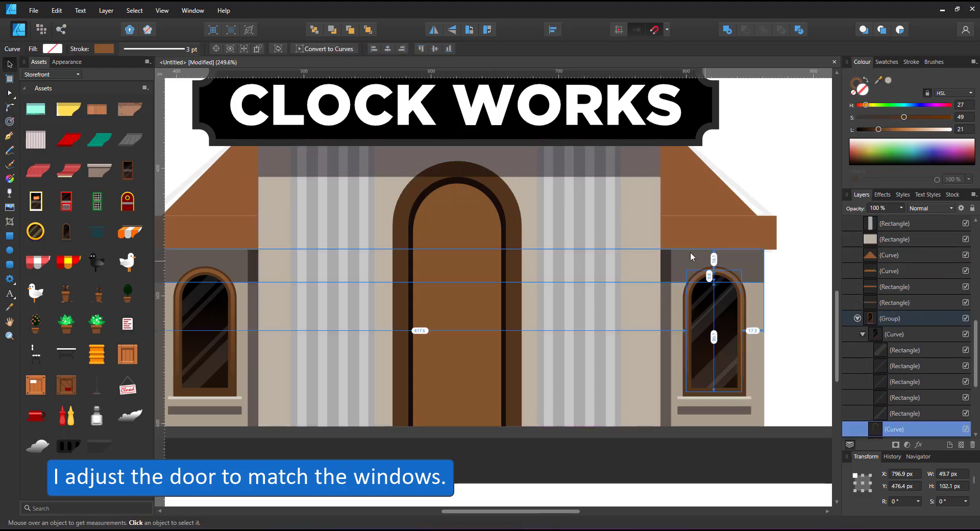
{"action": "left_click", "coordinate": [501, 190]}
{"action": "left_click", "coordinate": [449, 167]}
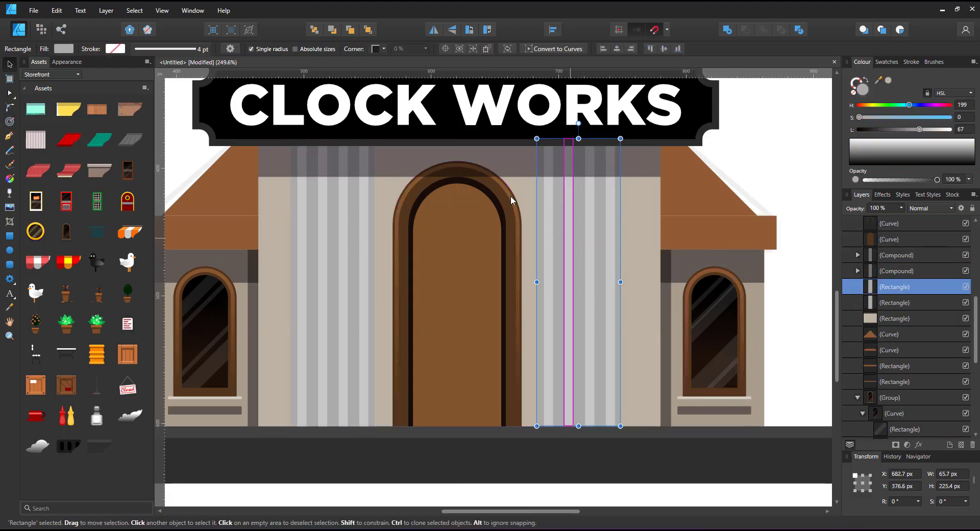
{"action": "left_click", "coordinate": [460, 266]}
{"action": "left_click_drag", "start_coordinate": [890, 131], "coordinate": [881, 133]}
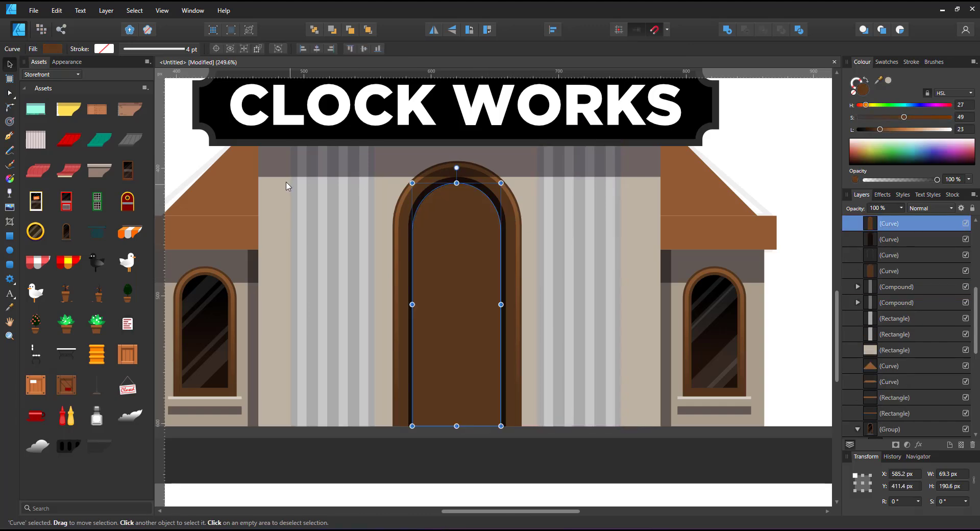
{"action": "left_click_drag", "start_coordinate": [500, 183], "coordinate": [460, 207]}
Copy the right window's glass onto the centre of the door
{"action": "left_click", "coordinate": [721, 350]}
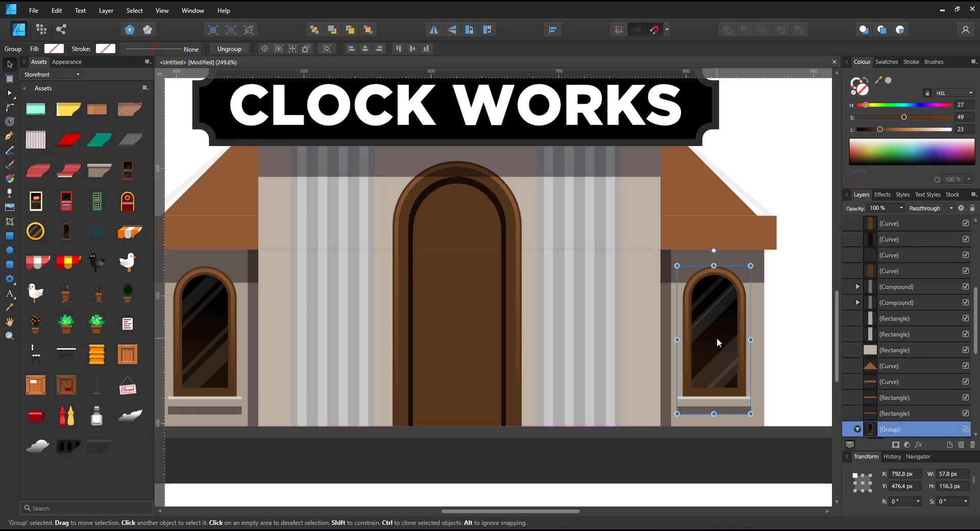
{"action": "double_click", "coordinate": [718, 339]}
{"action": "left_click_drag", "start_coordinate": [716, 341], "coordinate": [473, 269]}
Lengthen the door glass downward and move one of its glare stripes higher
{"action": "left_click", "coordinate": [9, 94]}
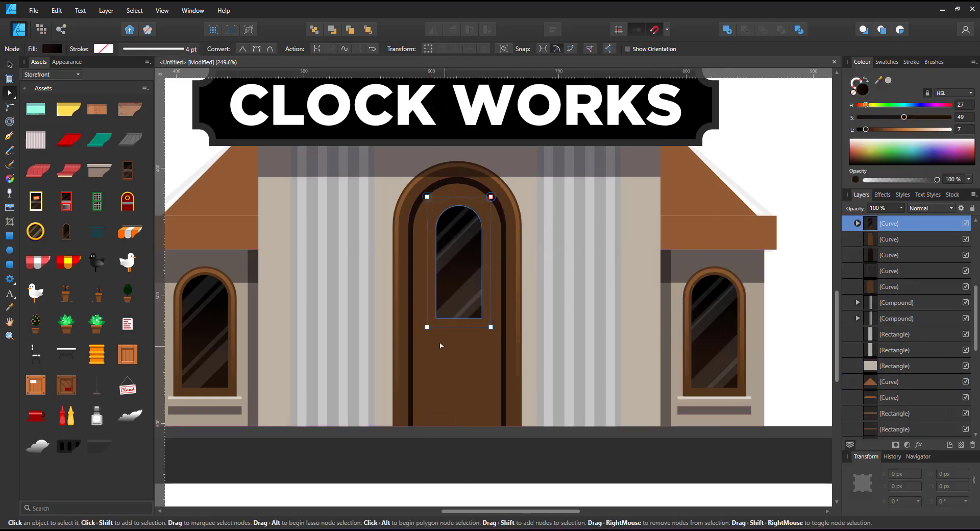
{"action": "left_click_drag", "start_coordinate": [483, 323], "coordinate": [484, 384]}
{"action": "left_click", "coordinate": [9, 66]}
{"action": "double_click", "coordinate": [459, 293]}
{"action": "left_click", "coordinate": [445, 332]}
{"action": "left_click", "coordinate": [456, 317]}
{"action": "left_click", "coordinate": [457, 377]}
{"action": "left_click", "coordinate": [470, 251]}
{"action": "left_click_drag", "start_coordinate": [452, 261], "coordinate": [452, 222]}
Subtract a crossbar rectangle from the door glass, splitting it into upper and lower panes
{"action": "scroll", "coordinate": [452, 221], "scroll_direction": "up", "scroll_amount": 5}
{"action": "left_click", "coordinate": [449, 375]}
{"action": "left_click", "coordinate": [520, 388]}
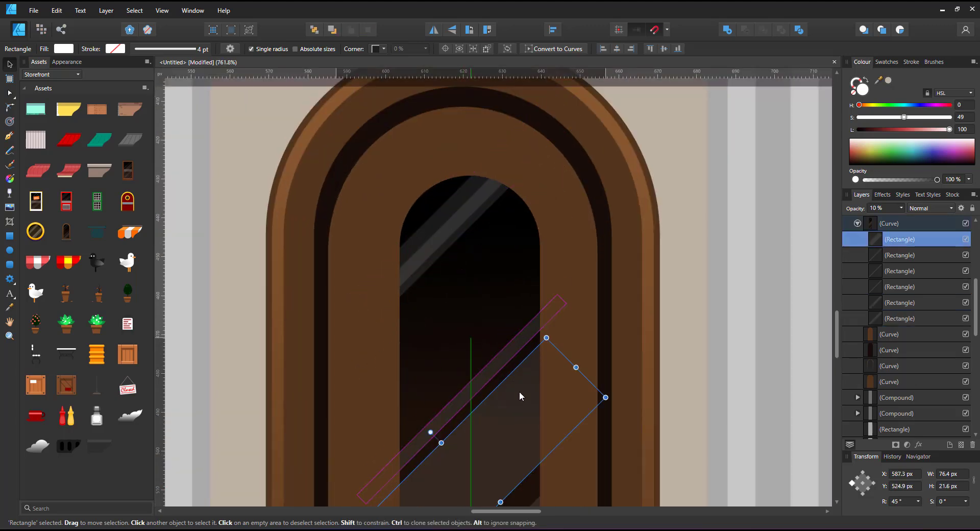
{"action": "scroll", "coordinate": [468, 227], "scroll_direction": "down", "scroll_amount": 5}
{"action": "scroll", "coordinate": [477, 202], "scroll_direction": "up", "scroll_amount": 3}
{"action": "left_click", "coordinate": [477, 205]}
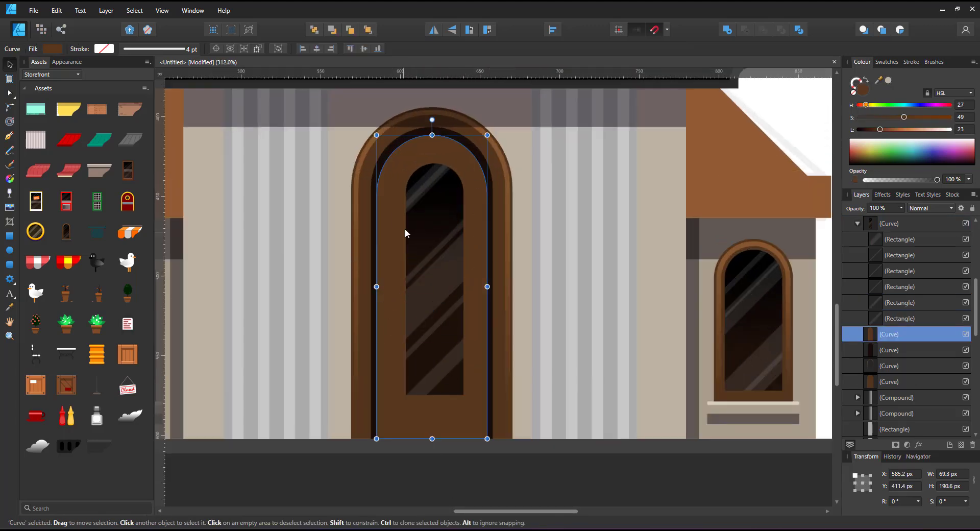
{"action": "left_click", "coordinate": [419, 234]}
{"action": "key", "text": "m"}
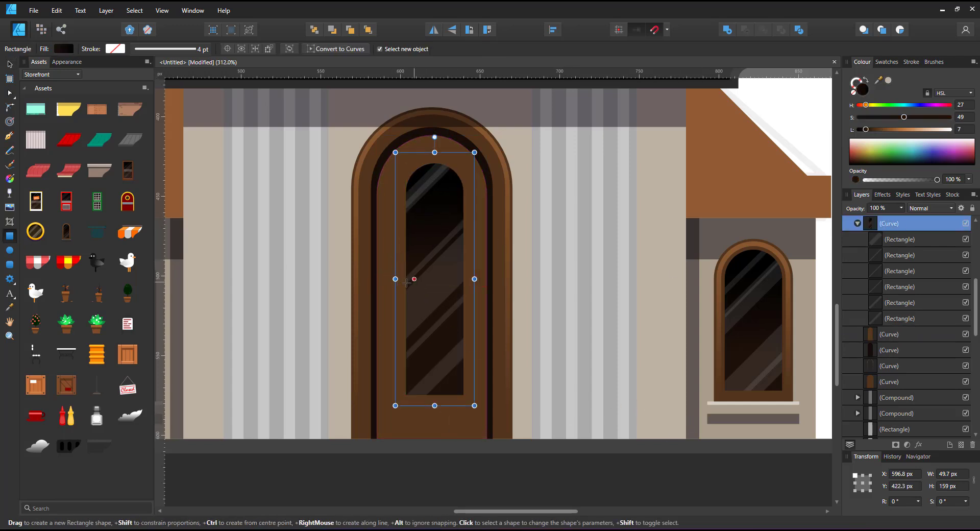
{"action": "left_click_drag", "start_coordinate": [389, 287], "coordinate": [482, 335]}
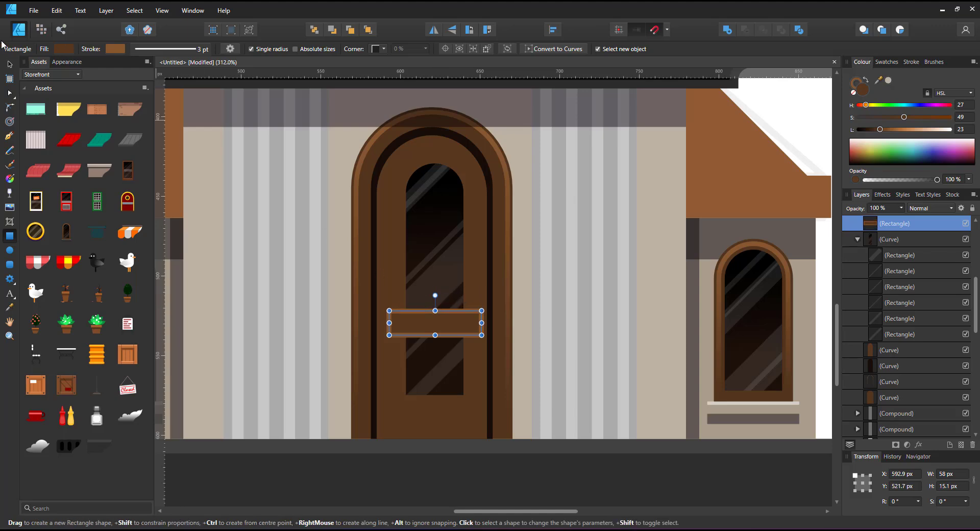
{"action": "left_click", "coordinate": [9, 65]}
{"action": "left_click", "coordinate": [448, 277], "text": "shift"}
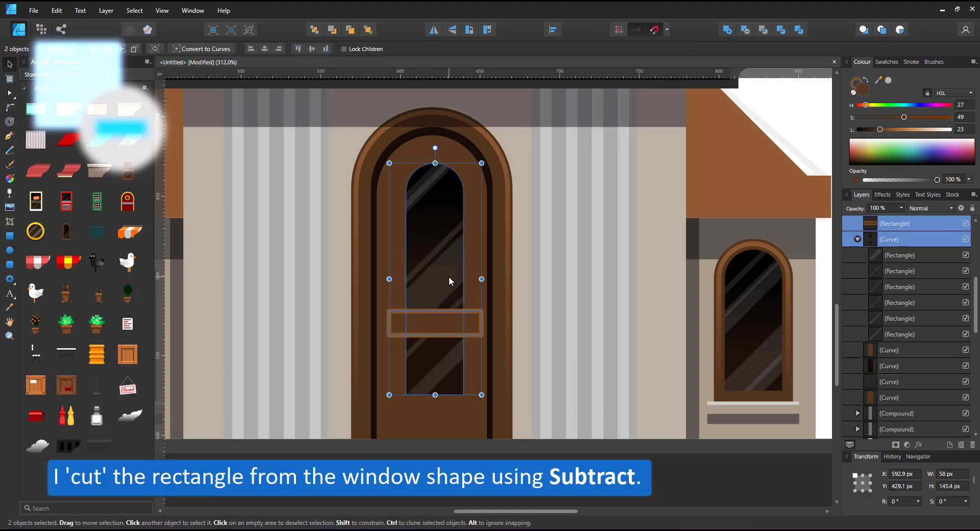
{"action": "left_click", "coordinate": [745, 31]}
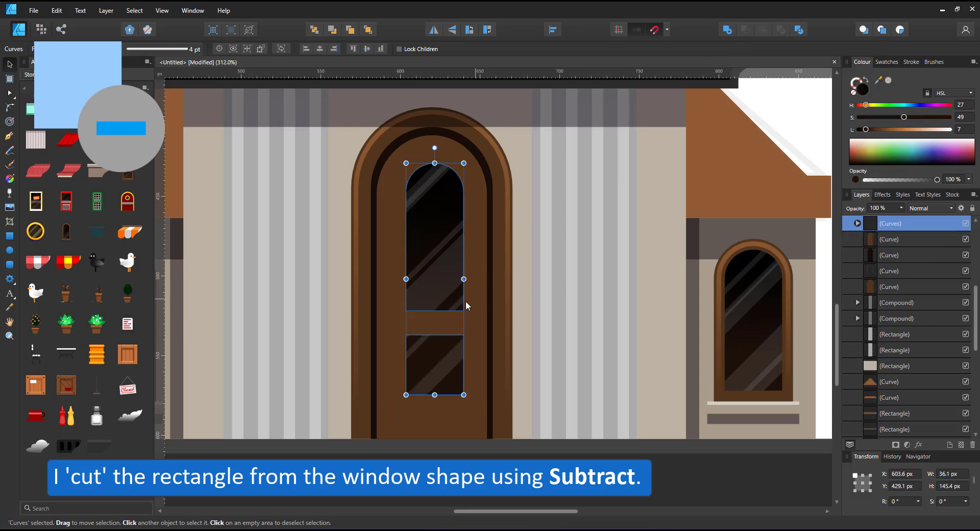
Draw a thin brown rail rectangle and move it into the window group
{"action": "key", "text": "m"}
{"action": "scroll", "coordinate": [423, 322], "scroll_direction": "up", "scroll_amount": 3}
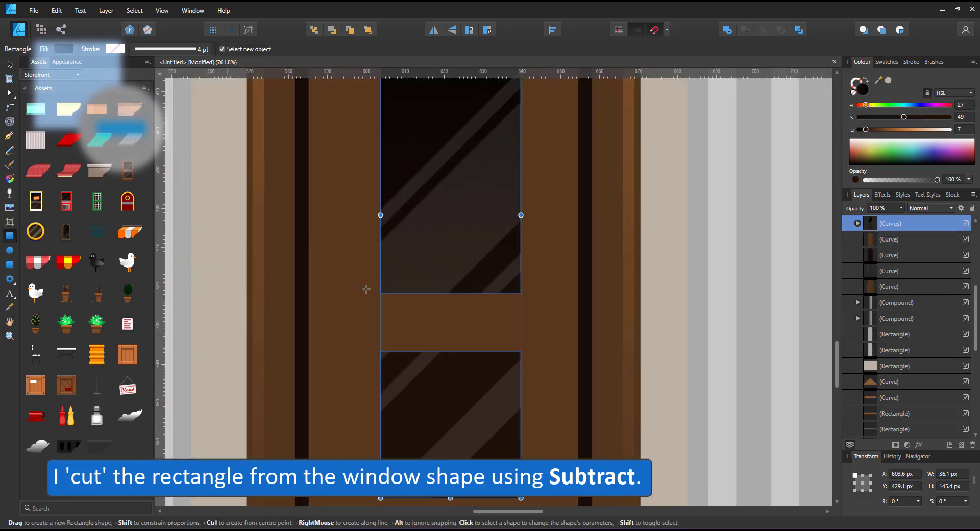
{"action": "left_click_drag", "start_coordinate": [377, 298], "coordinate": [524, 310]}
{"action": "left_click", "coordinate": [863, 81]}
{"action": "key", "text": "v"}
{"action": "scroll", "coordinate": [432, 207], "scroll_direction": "down", "scroll_amount": 3}
{"action": "left_click_drag", "start_coordinate": [456, 197], "coordinate": [456, 401]}
{"action": "scroll", "coordinate": [456, 400], "scroll_direction": "down", "scroll_amount": 5}
{"action": "scroll", "coordinate": [482, 284], "scroll_direction": "up", "scroll_amount": 4}
{"action": "left_click_drag", "start_coordinate": [229, 302], "coordinate": [496, 302]}
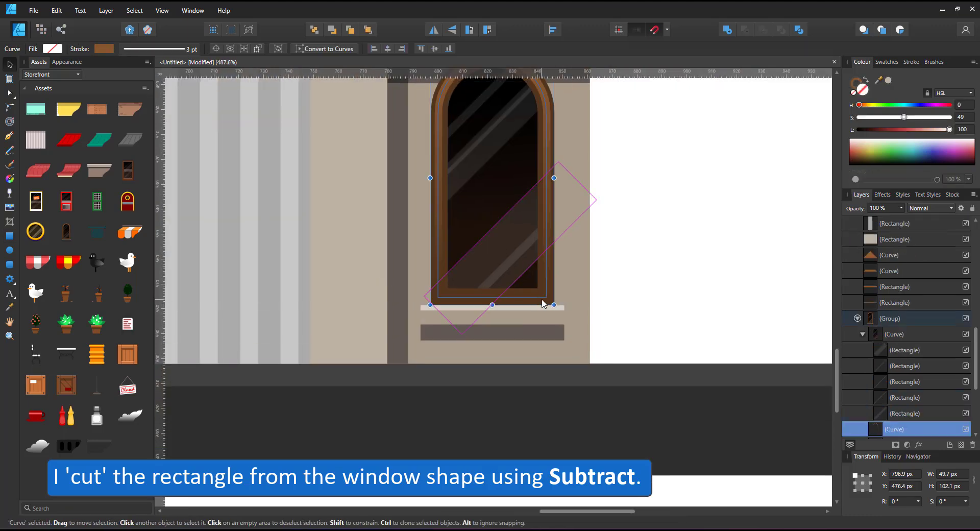
Paste a rail copy into the other window and nudge it onto the glass's bottom edge
{"action": "scroll", "coordinate": [567, 314], "scroll_direction": "up", "scroll_amount": 1}
{"action": "scroll", "coordinate": [568, 314], "scroll_direction": "down", "scroll_amount": 5}
{"action": "scroll", "coordinate": [531, 354], "scroll_direction": "up", "scroll_amount": 5}
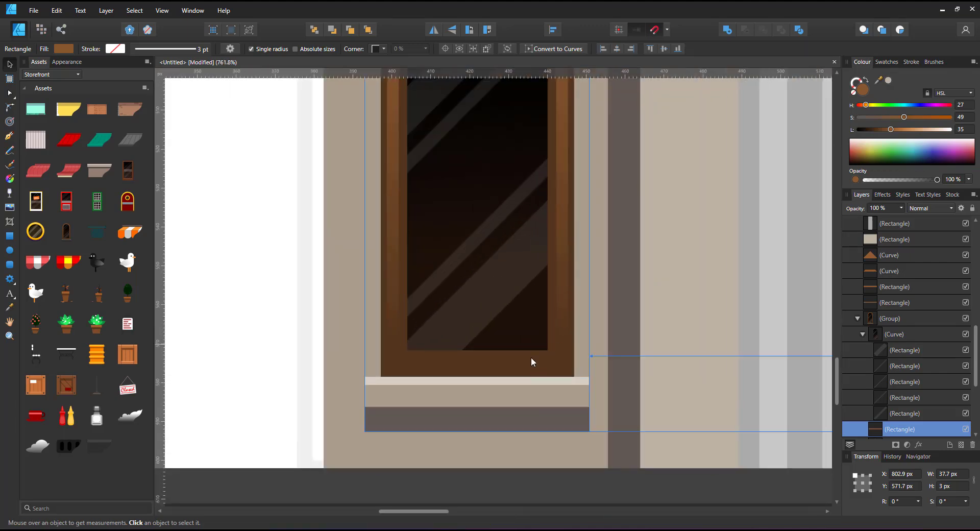
{"action": "key", "text": "ctrl+v"}
{"action": "left_click_drag", "start_coordinate": [519, 372], "coordinate": [504, 357]}
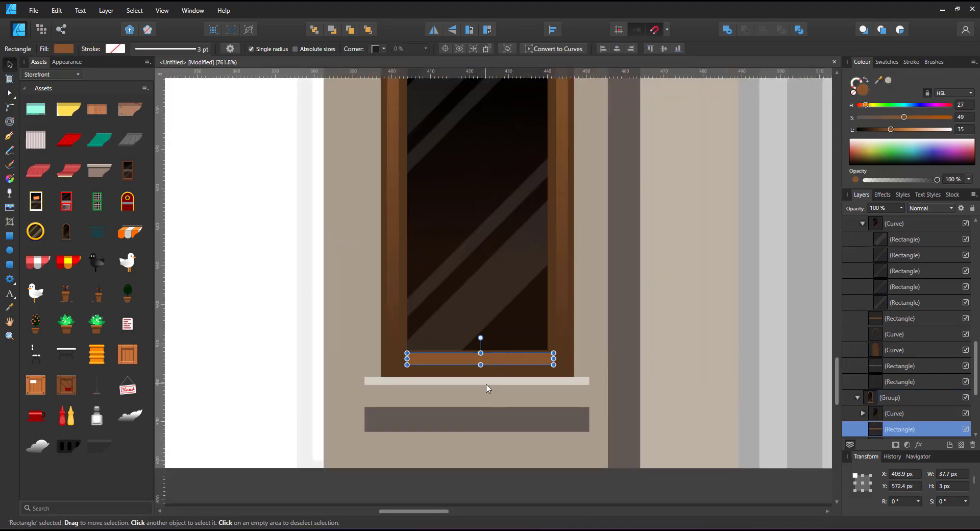
{"action": "scroll", "coordinate": [527, 302], "scroll_direction": "down", "scroll_amount": 6}
{"action": "scroll", "coordinate": [527, 300], "scroll_direction": "down", "scroll_amount": 3}
{"action": "left_click", "coordinate": [456, 357]}
{"action": "scroll", "coordinate": [493, 319], "scroll_direction": "up", "scroll_amount": 4}
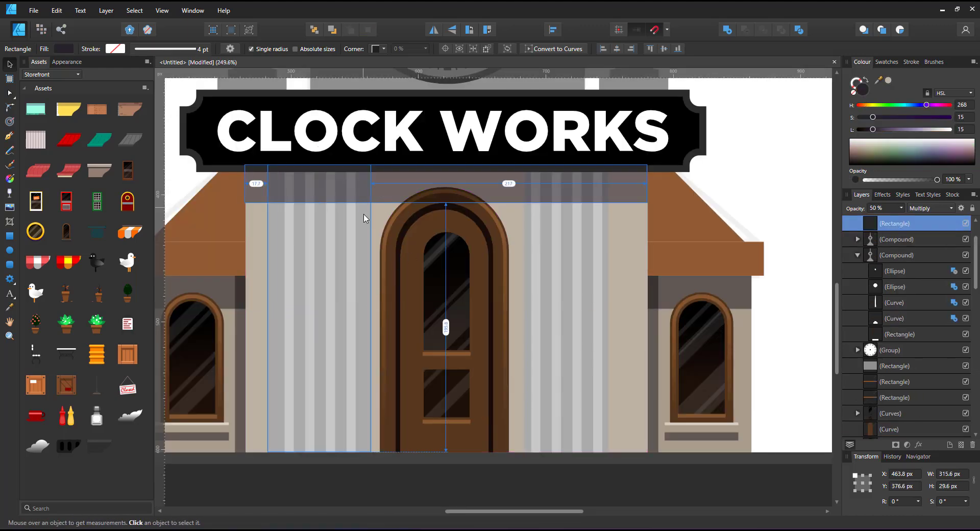
Paste the shadow rectangle over the left column and narrow it to the column width
{"action": "key", "text": "ctrl+v"}
{"action": "scroll", "coordinate": [386, 308], "scroll_direction": "up", "scroll_amount": 3}
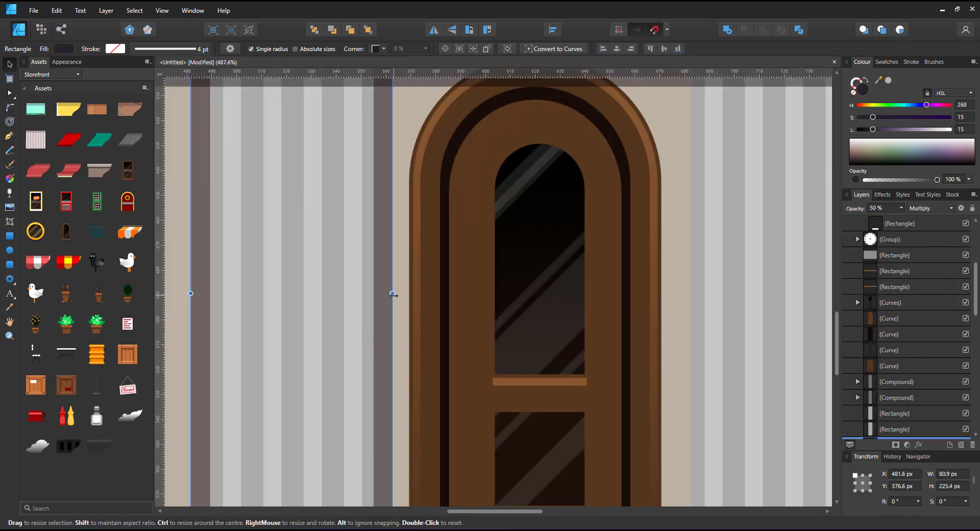
{"action": "left_click_drag", "start_coordinate": [393, 295], "coordinate": [391, 295]}
{"action": "scroll", "coordinate": [391, 294], "scroll_direction": "down", "scroll_amount": 3}
Recolour all four column stripes with the wall's dark brownish grey and round their corners
{"action": "left_click", "coordinate": [317, 220]}
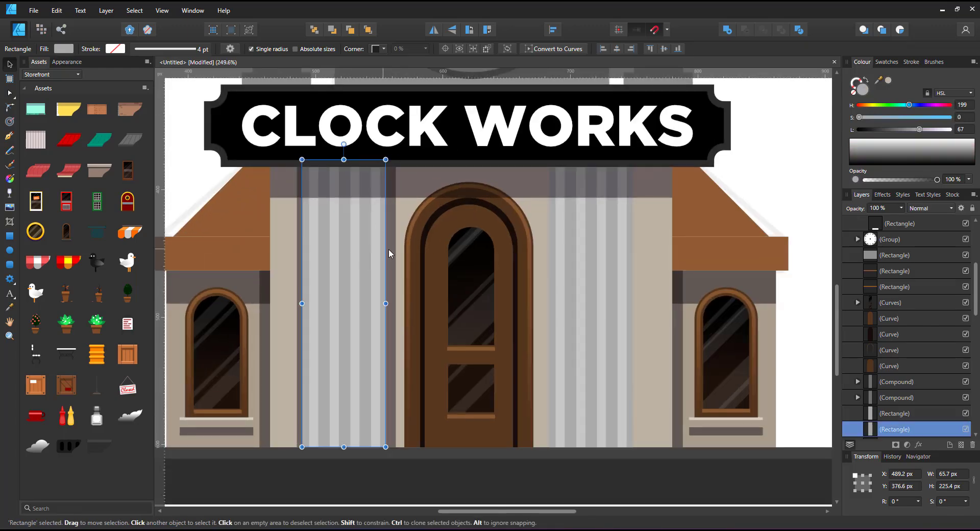
{"action": "key", "text": "ctrl+a"}
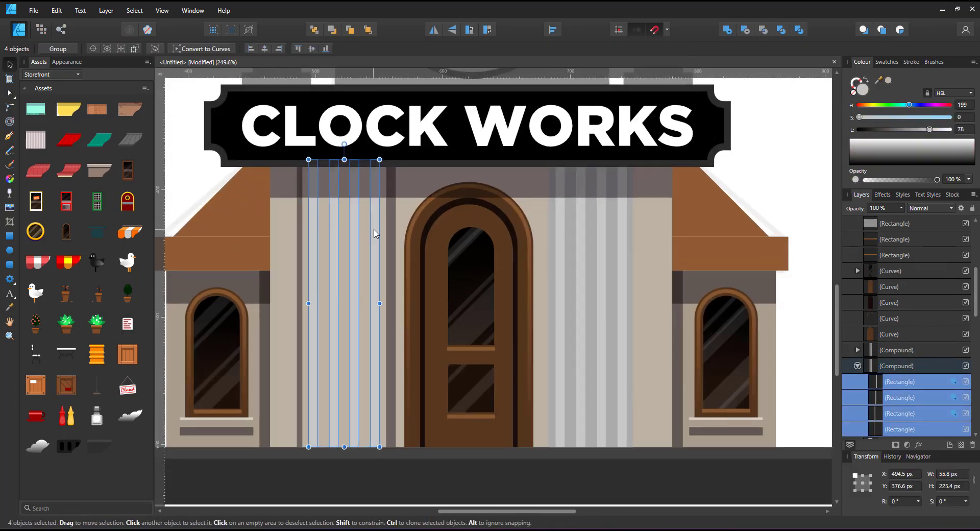
{"action": "key", "text": "i"}
{"action": "left_click", "coordinate": [407, 189]}
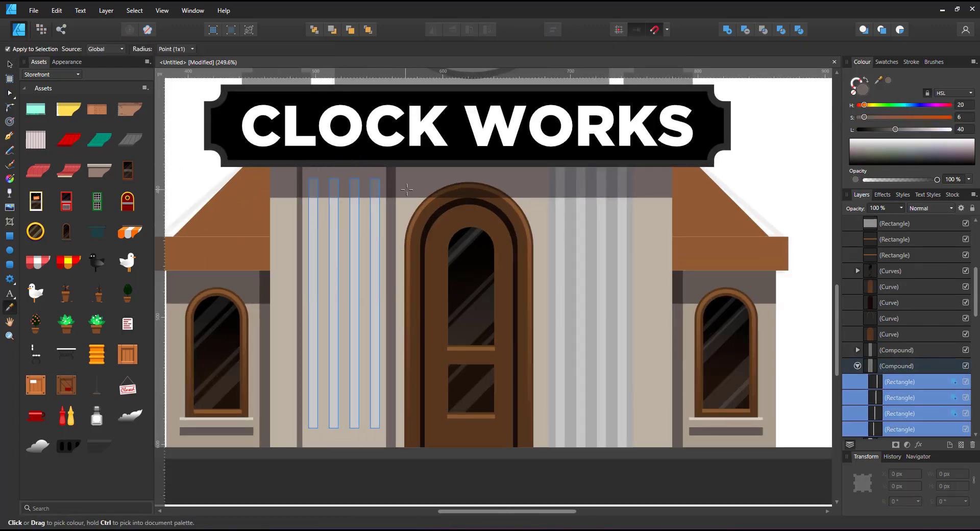
{"action": "left_click", "coordinate": [9, 64]}
{"action": "left_click", "coordinate": [9, 108]}
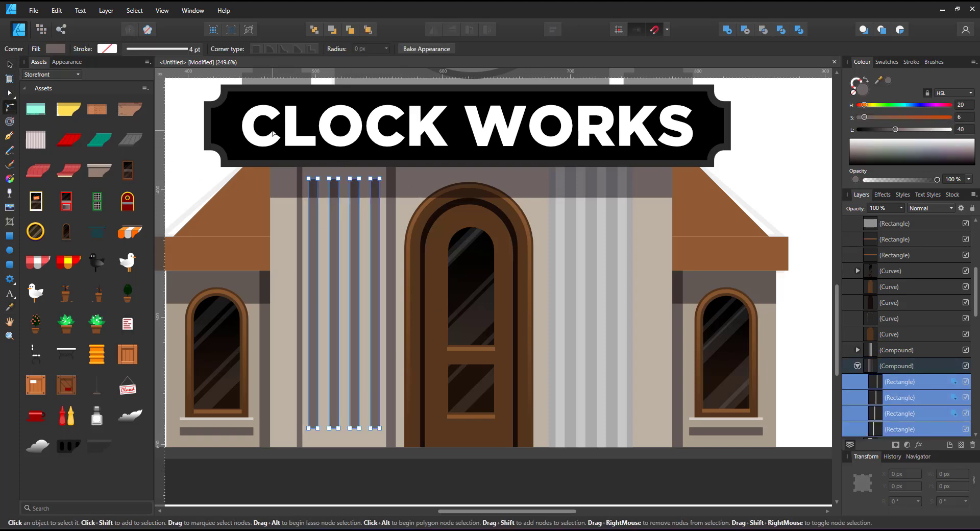
{"action": "key", "text": "v"}
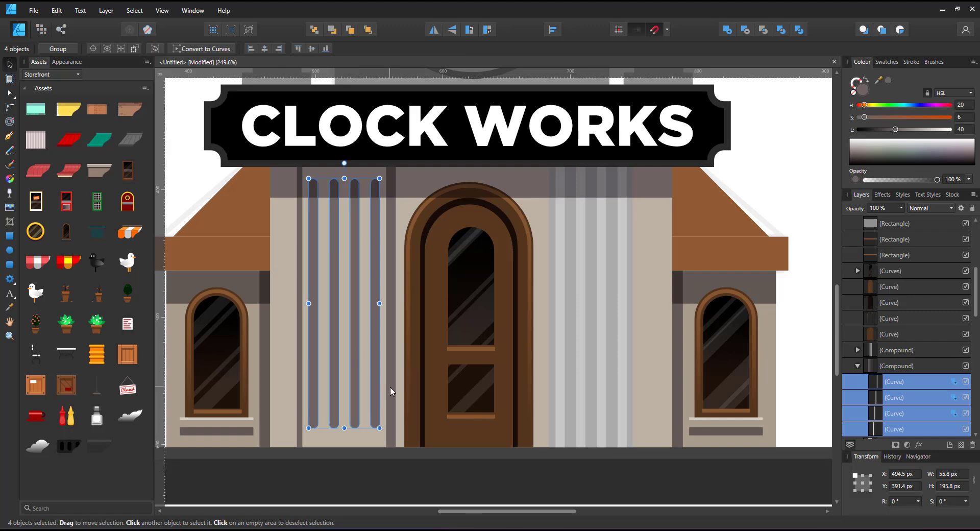
Lighten the back rectangle and add a base strip wider than the column, brought in front
{"action": "left_click", "coordinate": [336, 429]}
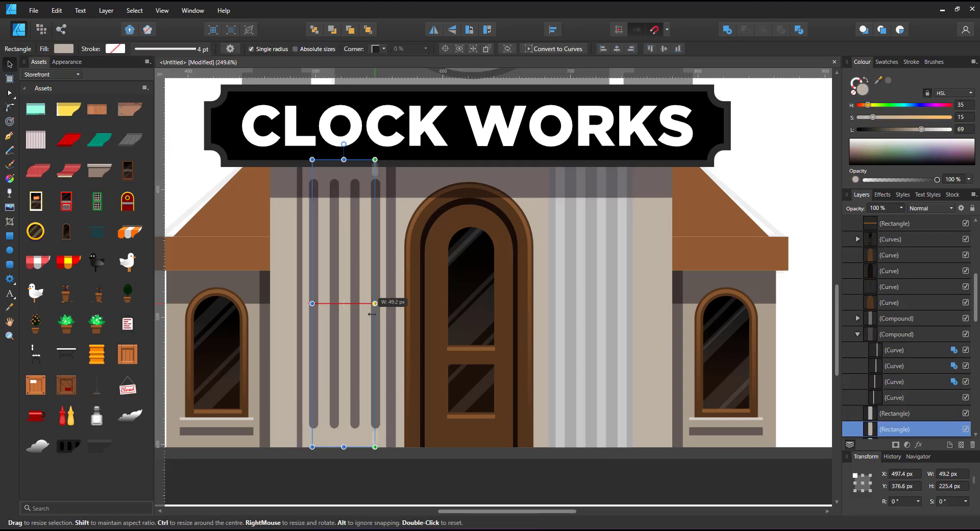
{"action": "left_click_drag", "start_coordinate": [931, 130], "coordinate": [934, 134]}
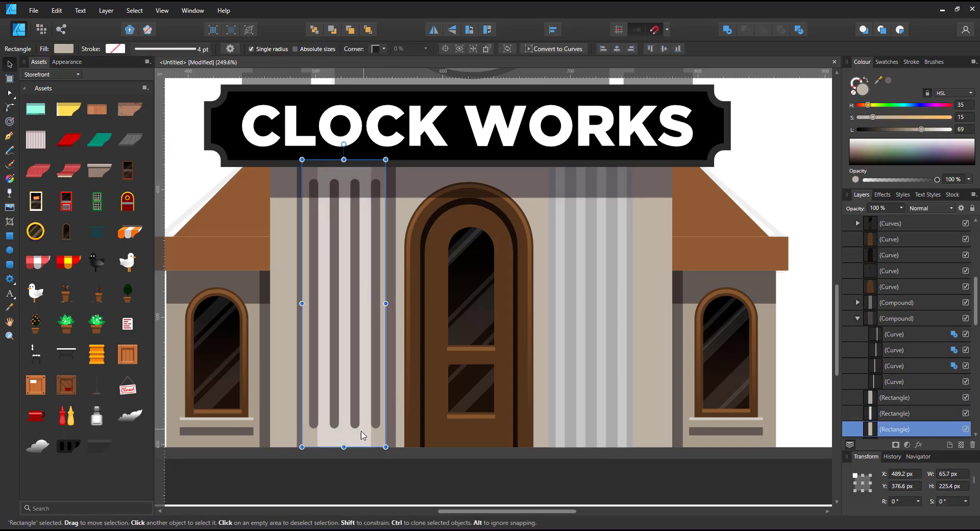
{"action": "left_click", "coordinate": [382, 431], "text": "shift"}
{"action": "left_click_drag", "start_coordinate": [346, 159], "coordinate": [345, 434]}
{"action": "scroll", "coordinate": [387, 434], "scroll_direction": "up", "scroll_amount": 3}
{"action": "left_click_drag", "start_coordinate": [426, 421], "coordinate": [430, 421]}
{"action": "key", "text": "ctrl+]"}
{"action": "key", "text": "ctrl+]"}
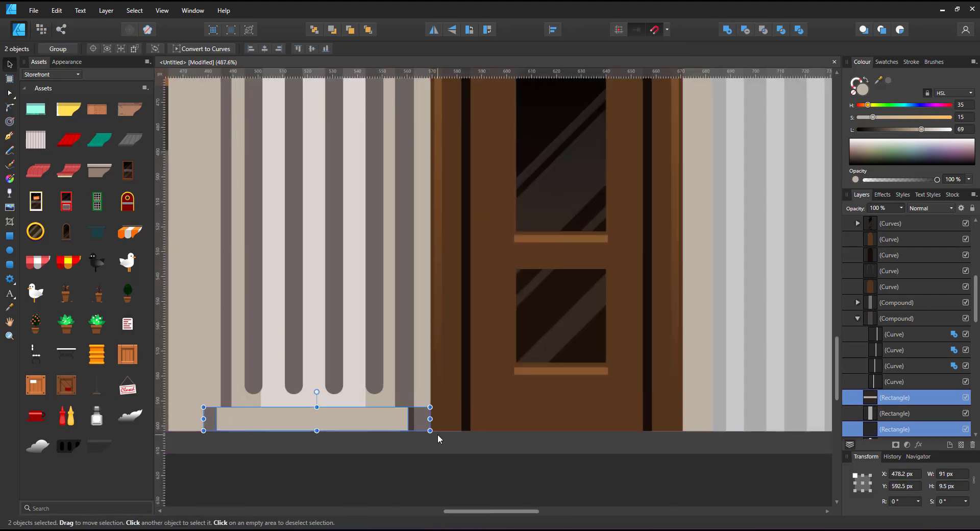
{"action": "left_click", "coordinate": [392, 418]}
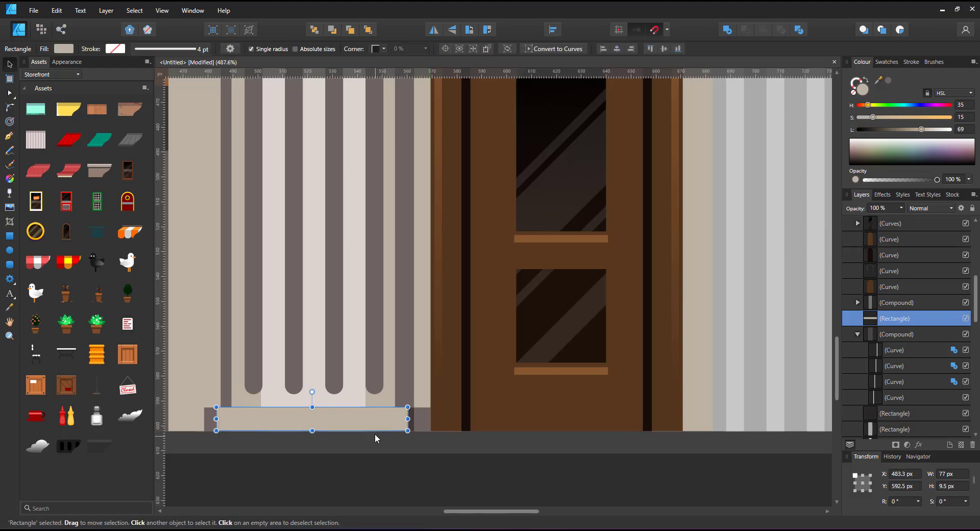
Shorten the tall light panel from the top and round it into a pill shape
{"action": "left_click", "coordinate": [290, 401]}
{"action": "key", "text": "ctrl+0"}
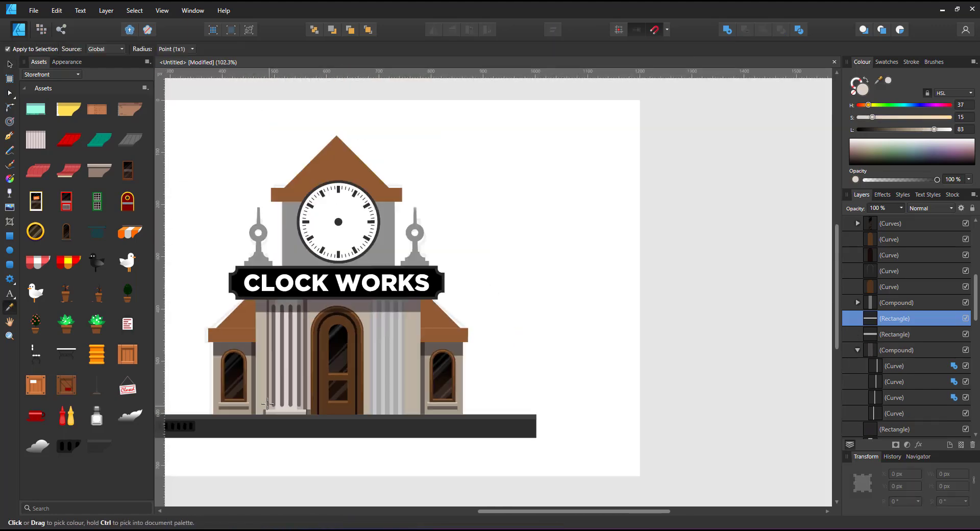
{"action": "scroll", "coordinate": [295, 423], "scroll_direction": "up", "scroll_amount": 4}
{"action": "key", "text": "ctrl+0"}
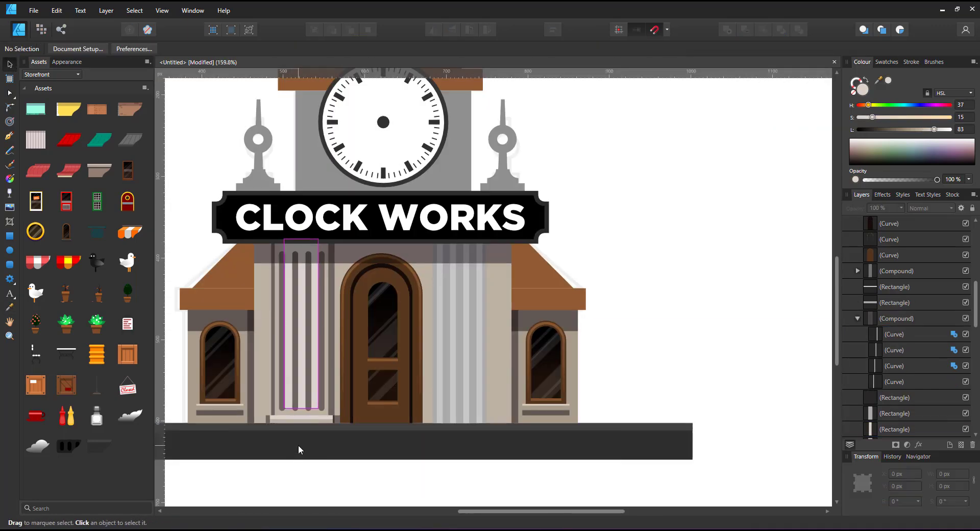
{"action": "scroll", "coordinate": [297, 447], "scroll_direction": "up", "scroll_amount": 3}
{"action": "mouse_move", "coordinate": [310, 212]}
{"action": "left_mouse_down"}
{"action": "mouse_move", "coordinate": [310, 249]}
{"action": "mouse_move", "coordinate": [321, 260]}
{"action": "left_mouse_up"}
{"action": "key", "text": "a"}
{"action": "key", "text": "v"}
{"action": "key", "text": "ctrl+d"}
{"action": "key", "text": "ctrl+0"}
{"action": "scroll", "coordinate": [313, 502], "scroll_direction": "up", "scroll_amount": 2}
{"action": "scroll", "coordinate": [313, 502], "scroll_direction": "up", "scroll_amount": 2}
Group the seven column parts, mirror a copy horizontally, and group both columns
{"action": "left_click_drag", "start_coordinate": [273, 503], "coordinate": [546, 297]}
{"action": "key", "text": "ctrl+g"}
{"action": "left_click", "coordinate": [432, 30]}
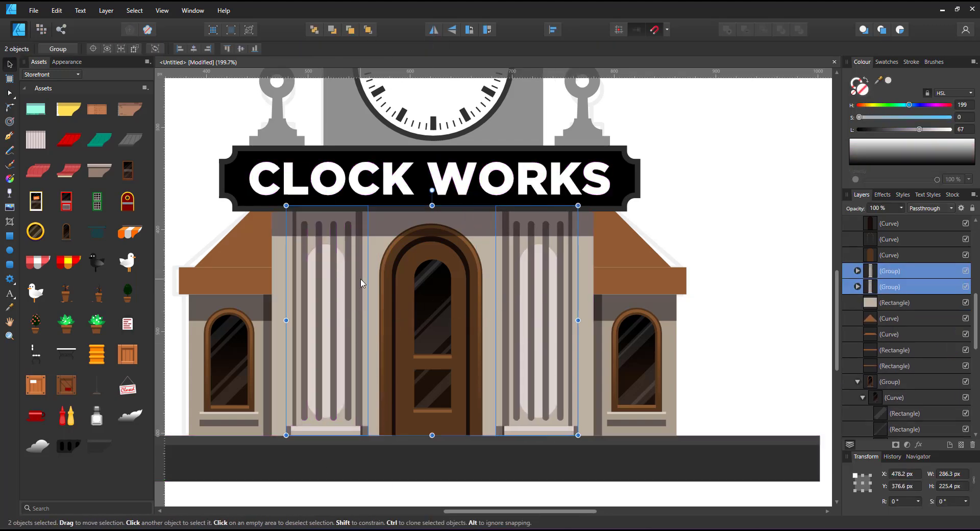
{"action": "key", "text": "ctrl+g"}
{"action": "left_click", "coordinate": [284, 267], "text": "shift"}
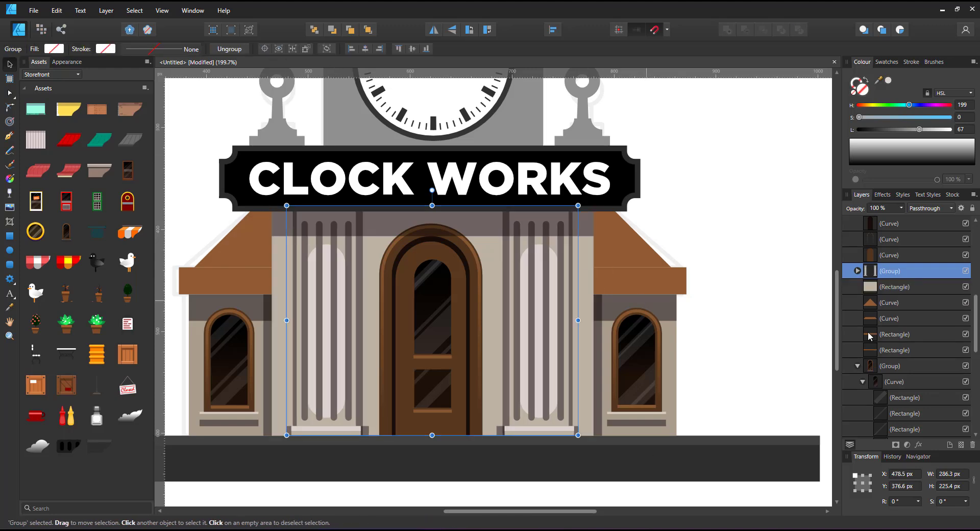
{"action": "left_click", "coordinate": [913, 287]}
Draw a faint rounded stone block and spread copies across the wall and right column
{"action": "key", "text": "m"}
{"action": "left_click_drag", "start_coordinate": [330, 266], "coordinate": [330, 267]}
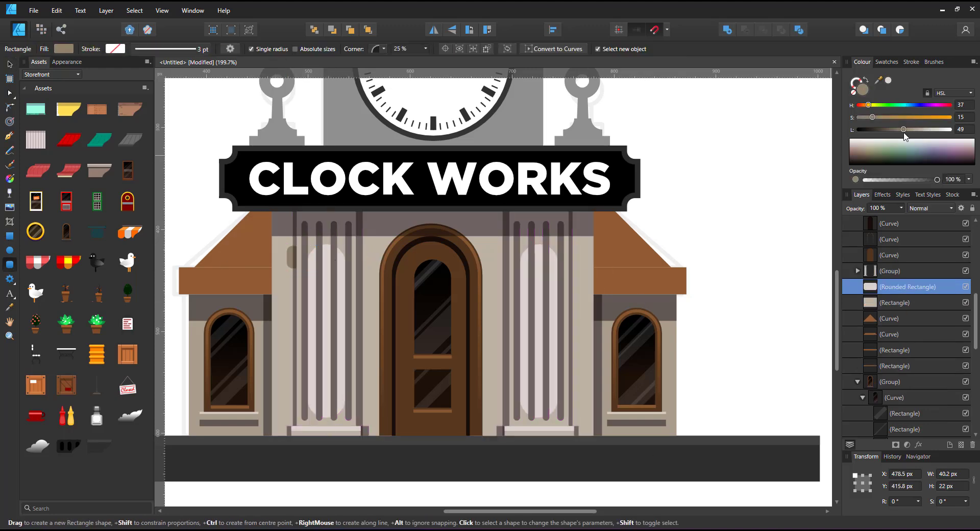
{"action": "scroll", "coordinate": [291, 315], "scroll_direction": "up", "scroll_amount": 3}
{"action": "key", "text": "v"}
{"action": "key", "text": "5"}
{"action": "mouse_move", "coordinate": [323, 204]}
{"action": "left_mouse_down"}
{"action": "mouse_move", "coordinate": [307, 271]}
{"action": "mouse_move", "coordinate": [256, 252]}
{"action": "mouse_move", "coordinate": [301, 309]}
{"action": "mouse_move", "coordinate": [483, 203]}
{"action": "mouse_move", "coordinate": [629, 375]}
{"action": "left_mouse_up"}
{"action": "scroll", "coordinate": [630, 376], "scroll_direction": "down", "scroll_amount": 3}
{"action": "mouse_move", "coordinate": [492, 280]}
{"action": "left_mouse_down"}
{"action": "mouse_move", "coordinate": [623, 327]}
{"action": "mouse_move", "coordinate": [636, 290]}
{"action": "mouse_move", "coordinate": [613, 273]}
{"action": "mouse_move", "coordinate": [637, 291]}
{"action": "left_mouse_up"}
{"action": "left_click", "coordinate": [531, 297]}
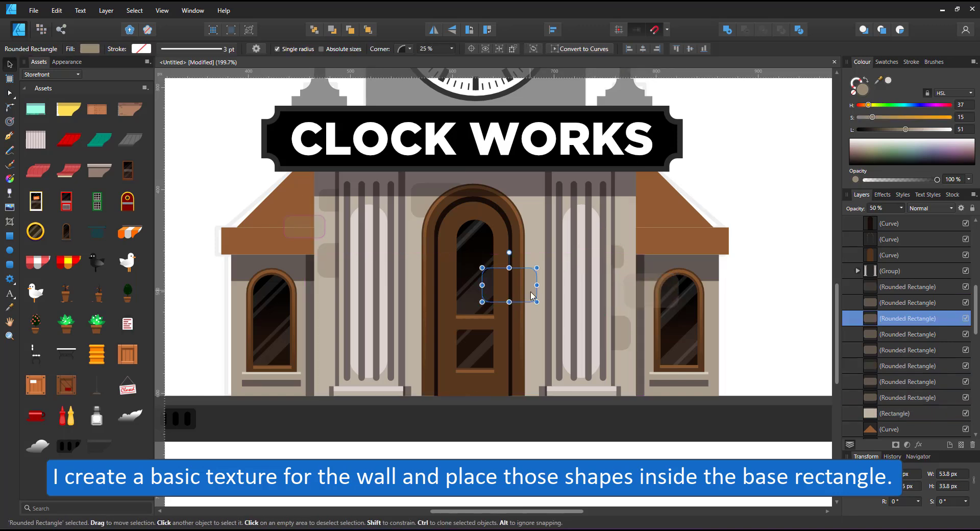
{"action": "left_click_drag", "start_coordinate": [421, 362], "coordinate": [552, 353]}
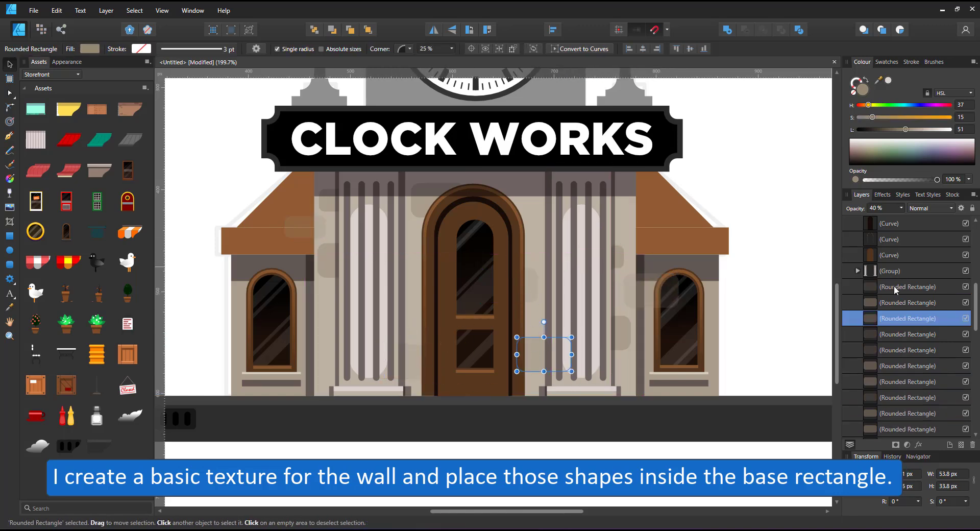
{"action": "left_click", "coordinate": [890, 352], "text": "shift"}
{"action": "left_click", "coordinate": [770, 319]}
Add stone blocks on the left side wall and a copy beside the right window
{"action": "key", "text": "m"}
{"action": "left_click", "coordinate": [300, 321]}
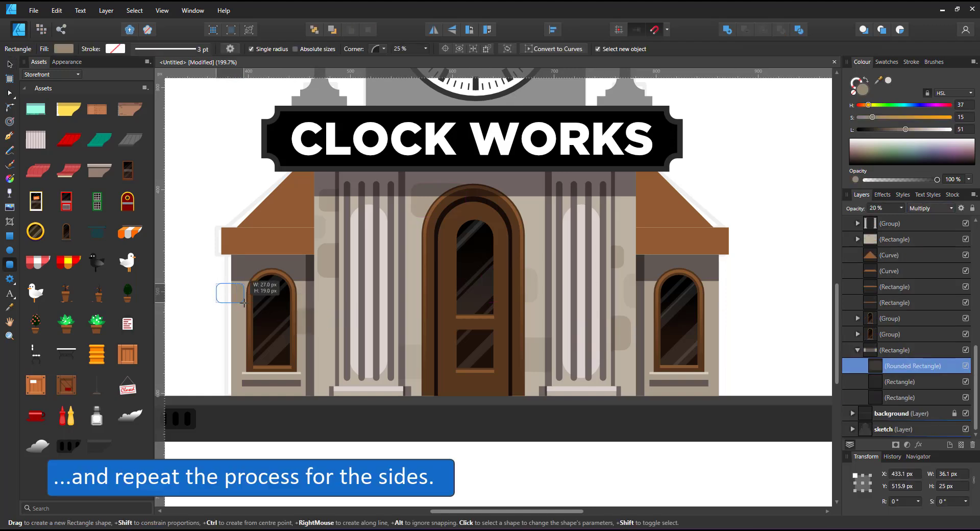
{"action": "scroll", "coordinate": [245, 302], "scroll_direction": "up", "scroll_amount": 2}
{"action": "left_click_drag", "start_coordinate": [245, 302], "coordinate": [241, 311]}
{"action": "key", "text": "v"}
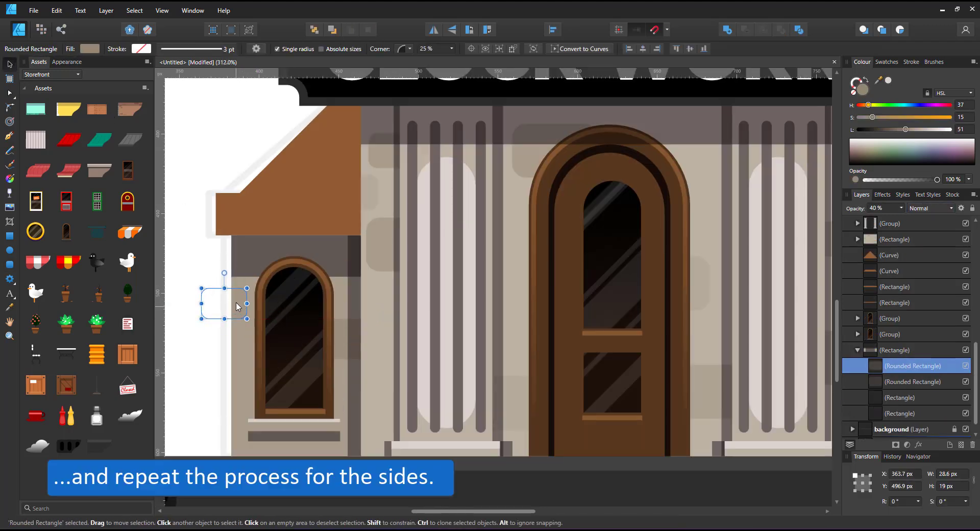
{"action": "left_click", "coordinate": [319, 343]}
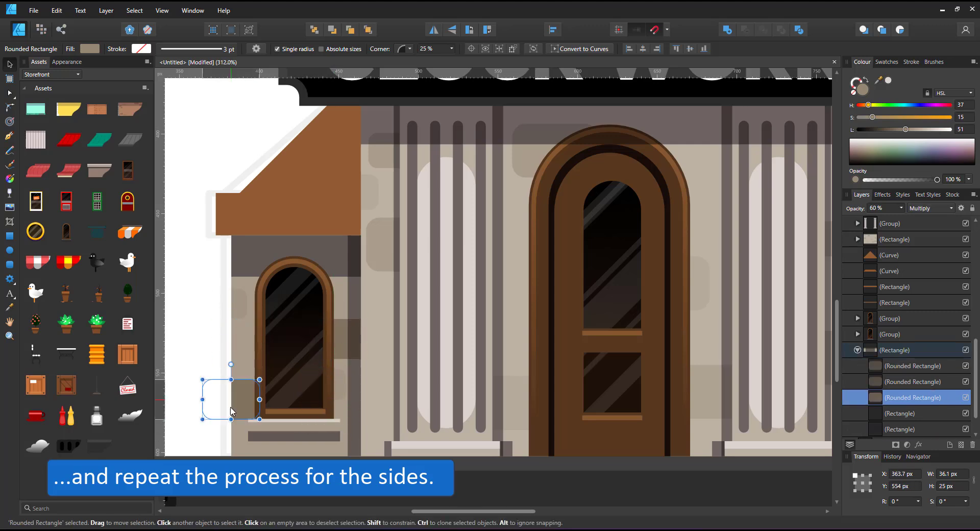
{"action": "scroll", "coordinate": [403, 419], "scroll_direction": "down", "scroll_amount": 1}
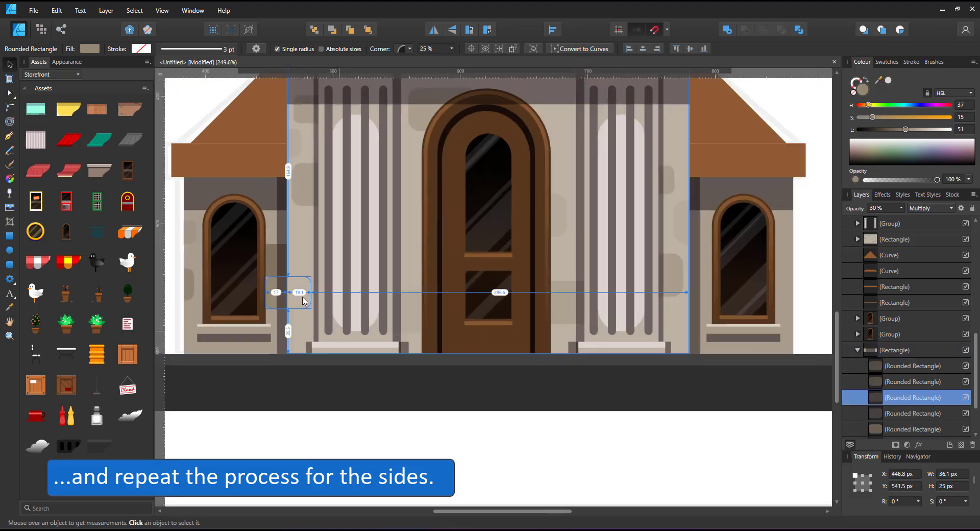
{"action": "mouse_move", "coordinate": [284, 343]}
{"action": "left_mouse_down"}
{"action": "mouse_move", "coordinate": [705, 286]}
{"action": "mouse_move", "coordinate": [704, 298]}
{"action": "left_mouse_up"}
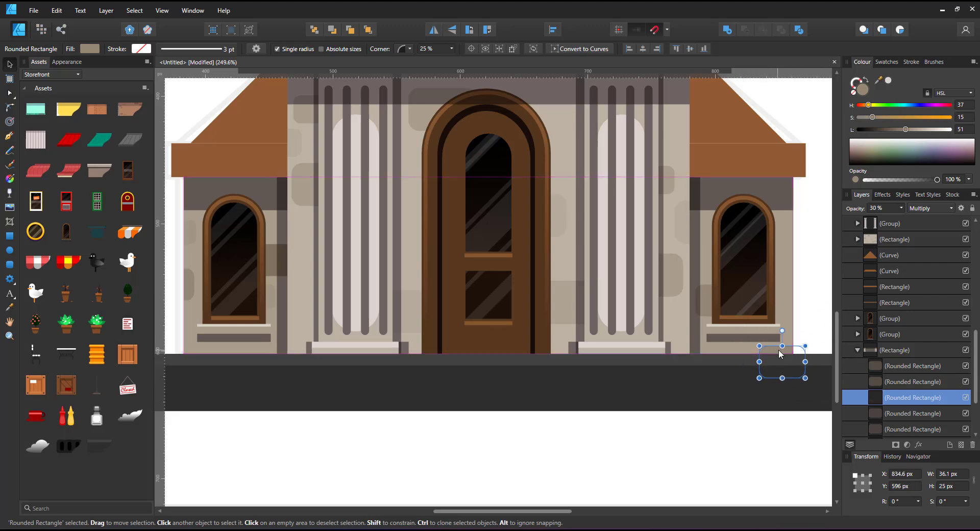
{"action": "left_click_drag", "start_coordinate": [779, 356], "coordinate": [788, 225]}
{"action": "scroll", "coordinate": [644, 259], "scroll_direction": "down", "scroll_amount": 2}
Send both side windows down the stack beneath the wall's shadow
{"action": "left_click", "coordinate": [645, 260]}
{"action": "left_click", "coordinate": [316, 263], "text": "shift"}
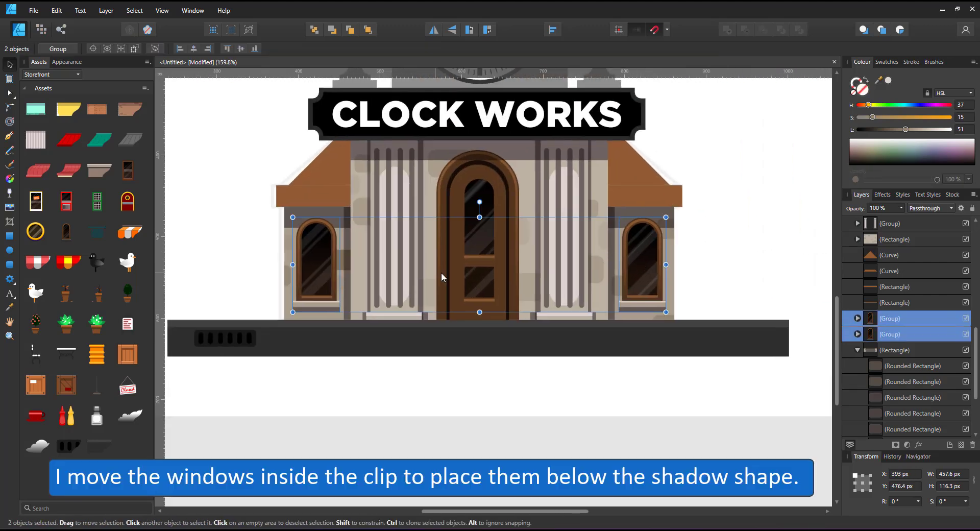
{"action": "key", "text": "ctrl+shift+bracketleft"}
{"action": "key", "text": "ctrl+bracketright"}
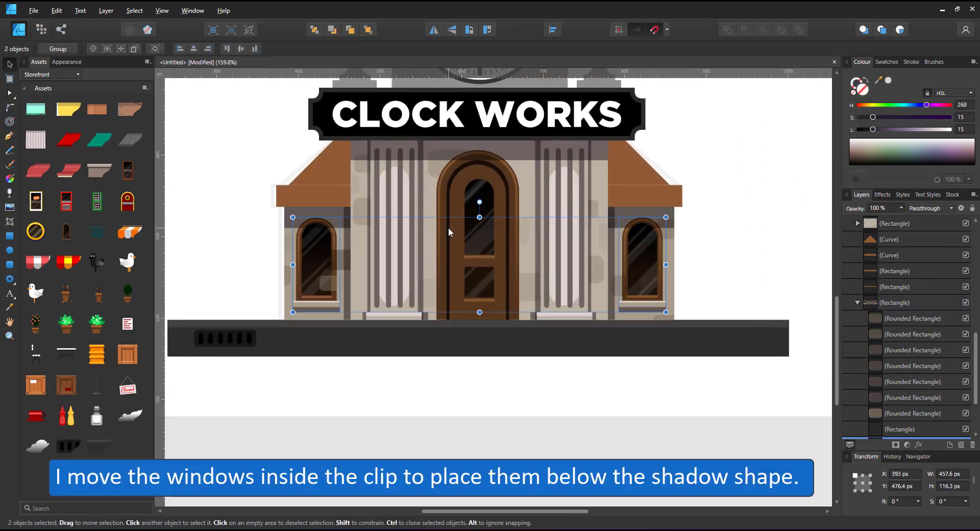
{"action": "scroll", "coordinate": [518, 242], "scroll_direction": "down", "scroll_amount": 2}
{"action": "scroll", "coordinate": [564, 153], "scroll_direction": "up", "scroll_amount": 1}
{"action": "left_click", "coordinate": [565, 153]}
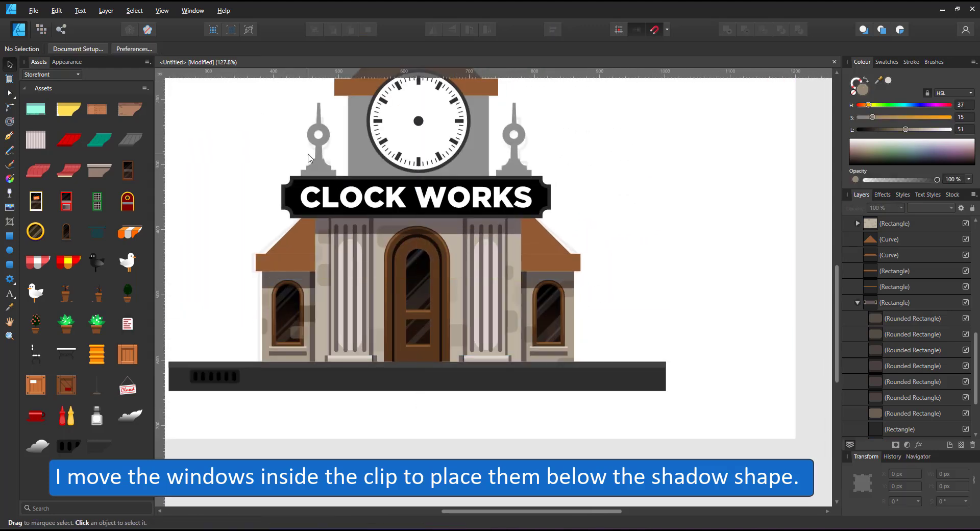
Colour the finials with the wall's beige and add thin light bands across the finial base
{"action": "left_click", "coordinate": [325, 172]}
{"action": "key", "text": "i"}
{"action": "left_click", "coordinate": [325, 172]}
{"action": "scroll", "coordinate": [324, 172], "scroll_direction": "up", "scroll_amount": 7}
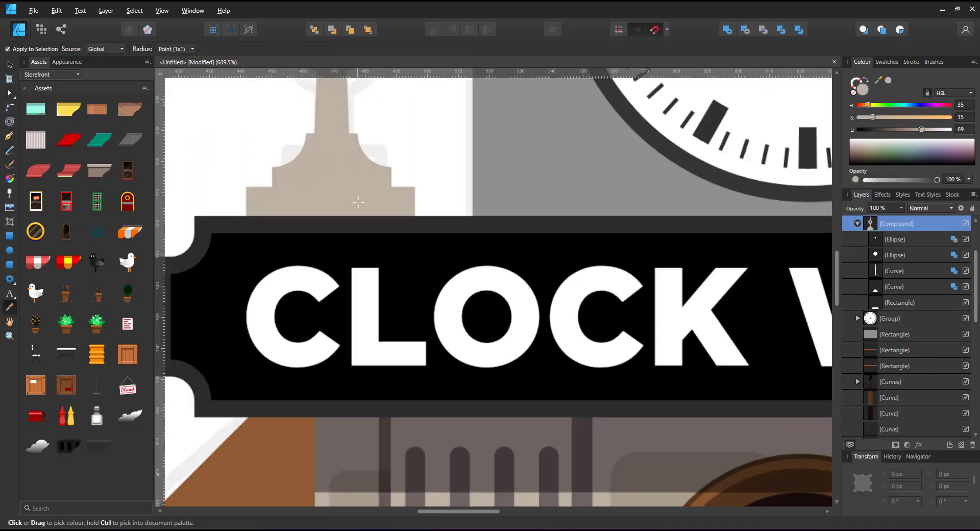
{"action": "key", "text": "m"}
{"action": "left_click_drag", "start_coordinate": [252, 191], "coordinate": [409, 203]}
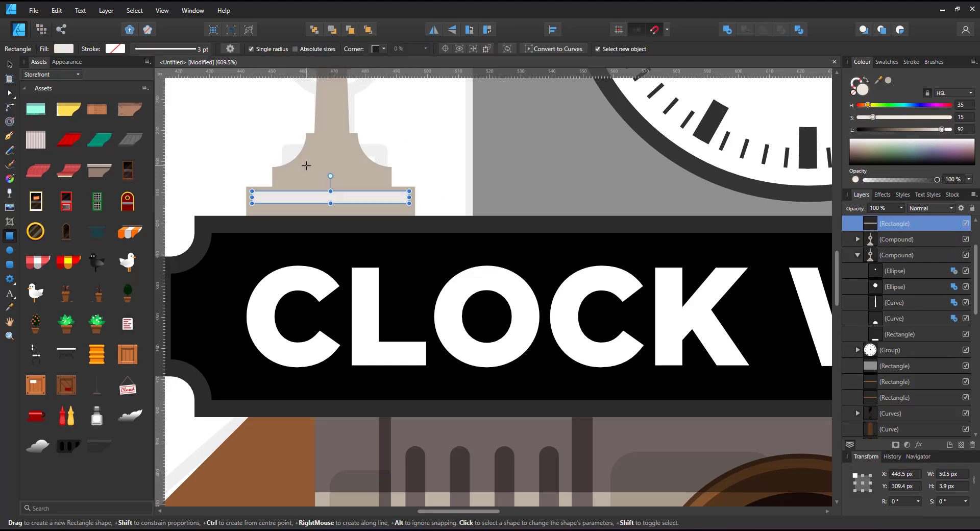
{"action": "left_click_drag", "start_coordinate": [273, 168], "coordinate": [389, 180]}
{"action": "scroll", "coordinate": [389, 180], "scroll_direction": "up", "scroll_amount": 5}
Add an outlined ring to the finial, faded from top to bottom with transparency
{"action": "key", "text": "e"}
{"action": "left_click_drag", "start_coordinate": [292, 170], "coordinate": [375, 252]}
{"action": "left_click", "coordinate": [868, 79]}
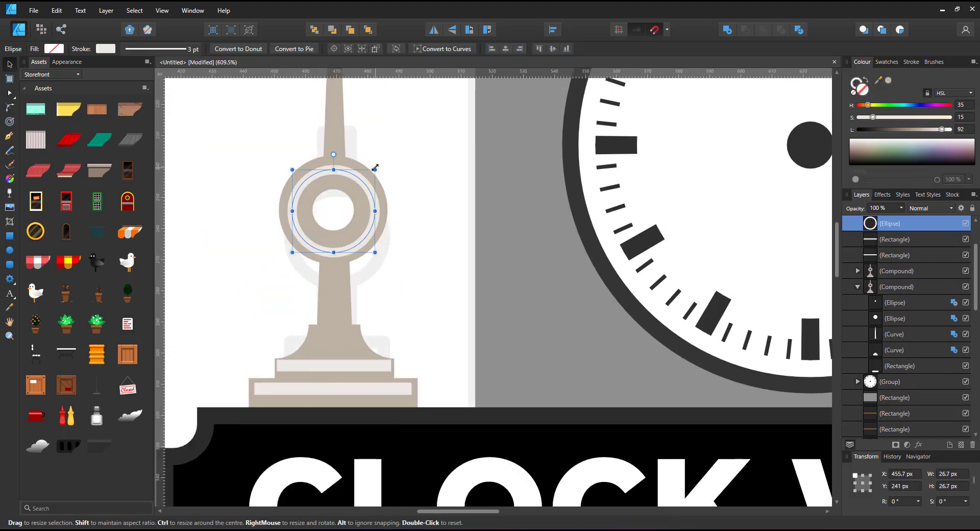
{"action": "key", "text": "y"}
{"action": "left_click_drag", "start_coordinate": [334, 181], "coordinate": [347, 284]}
Place a Multiply-blended dark collar under the ring and taper it via curve nodes
{"action": "key", "text": "m"}
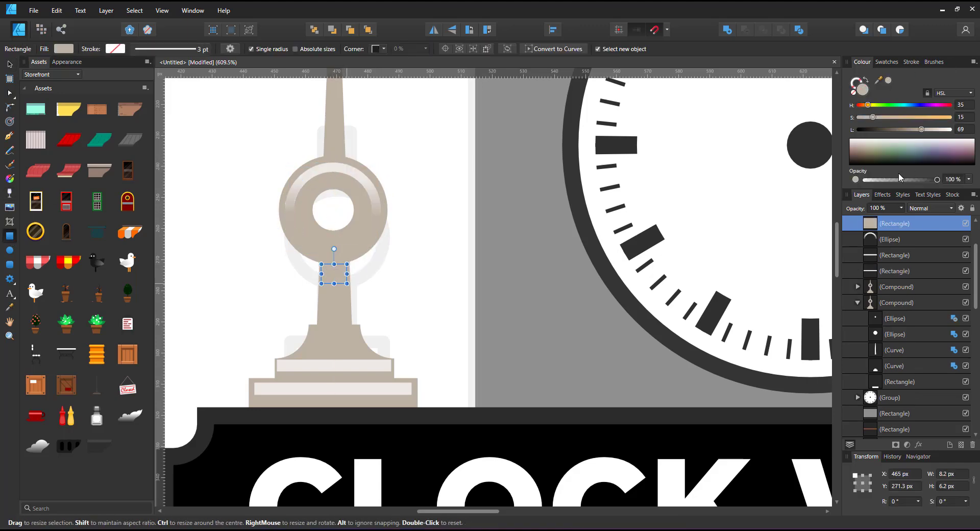
{"action": "left_click", "coordinate": [929, 207]}
{"action": "left_click", "coordinate": [927, 238]}
{"action": "scroll", "coordinate": [342, 286], "scroll_direction": "up", "scroll_amount": 4}
{"action": "key", "text": "v"}
{"action": "left_click_drag", "start_coordinate": [331, 236], "coordinate": [361, 231]}
{"action": "left_click", "coordinate": [542, 49]}
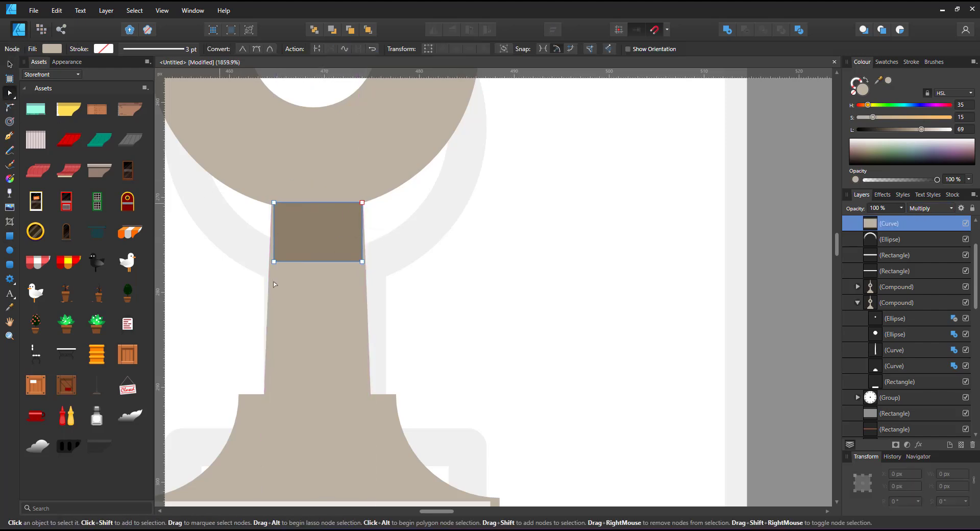
{"action": "left_click_drag", "start_coordinate": [274, 261], "coordinate": [269, 262]}
{"action": "left_click_drag", "start_coordinate": [274, 202], "coordinate": [269, 203]}
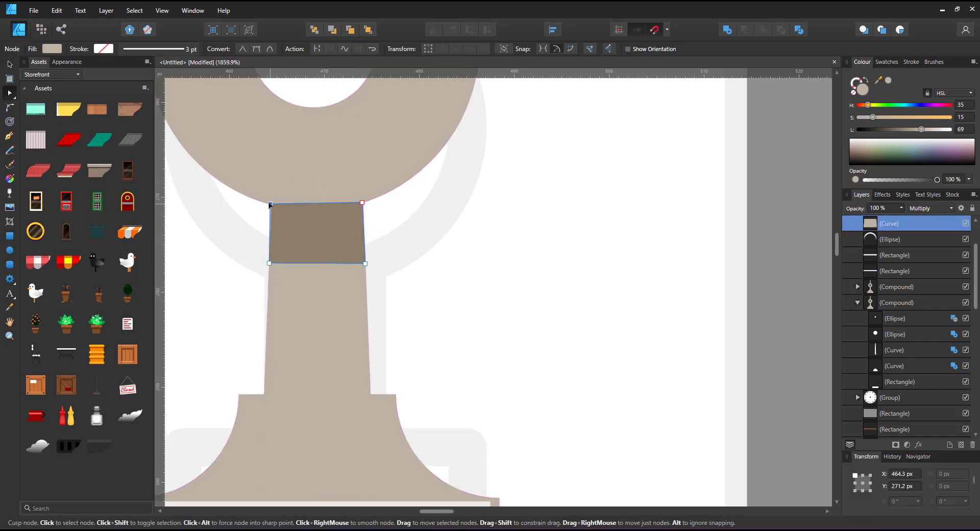
{"action": "scroll", "coordinate": [388, 212], "scroll_direction": "down", "scroll_amount": 3}
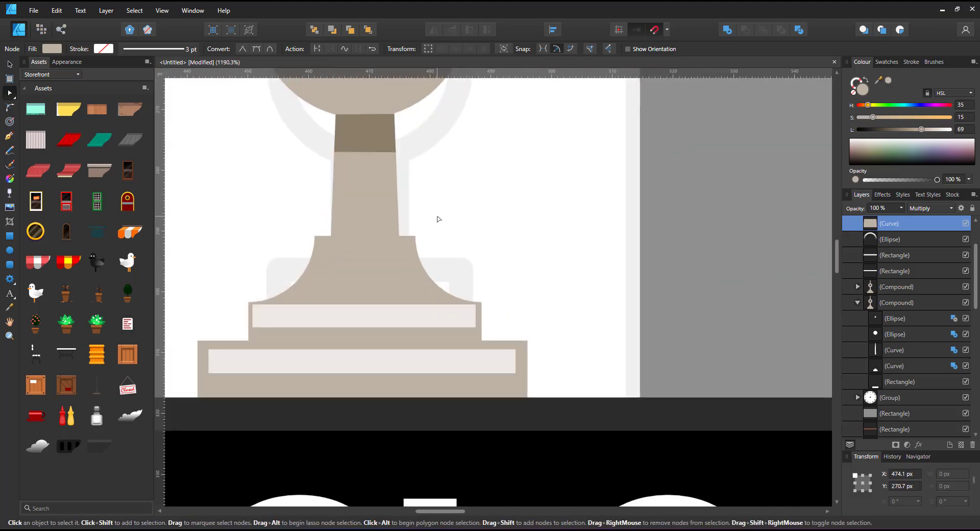
{"action": "left_click", "coordinate": [9, 64]}
Duplicate the pedestal's light band higher up and narrow it to fit
{"action": "left_click", "coordinate": [415, 323]}
{"action": "left_click_drag", "start_coordinate": [416, 323], "coordinate": [476, 260]}
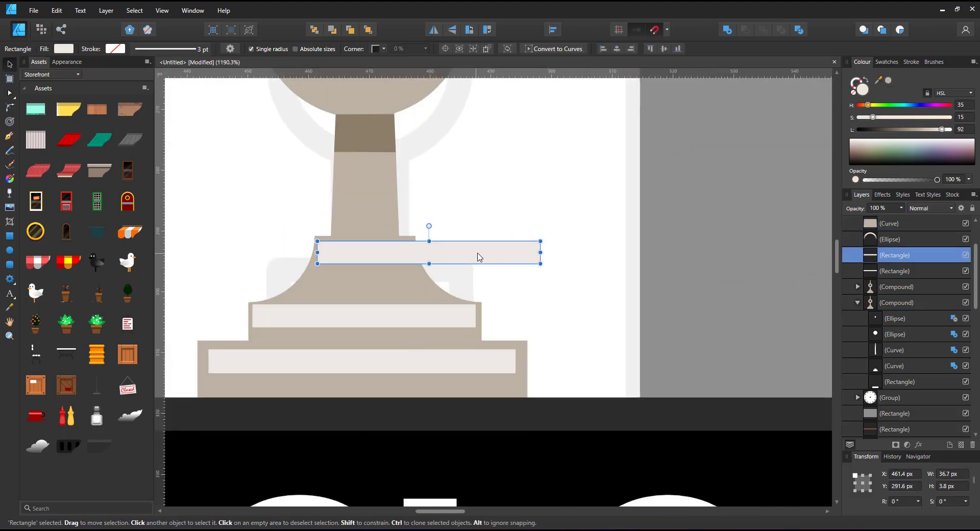
{"action": "left_click_drag", "start_coordinate": [542, 252], "coordinate": [417, 267]}
{"action": "scroll", "coordinate": [437, 276], "scroll_direction": "down", "scroll_amount": 5}
Group the left finial, delete the old right finial, and place a copy there
{"action": "left_click_drag", "start_coordinate": [295, 134], "coordinate": [417, 306]}
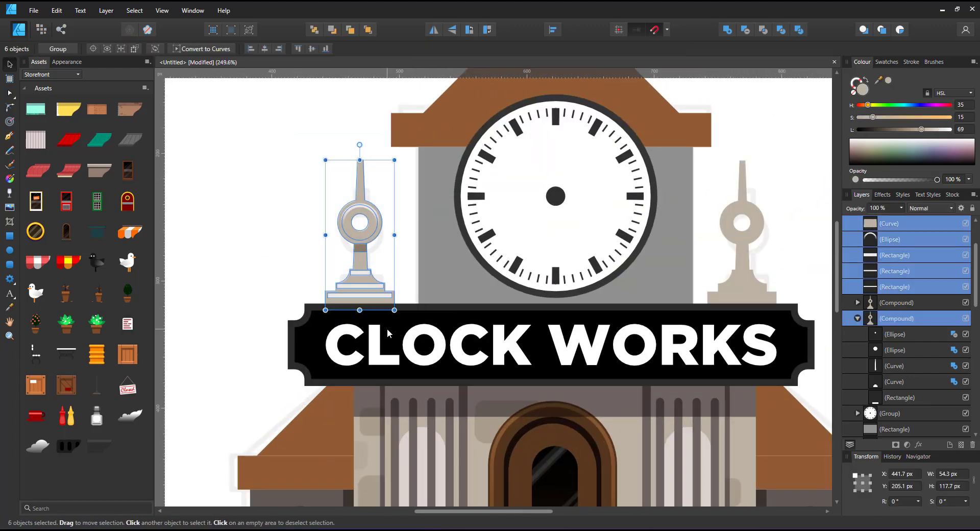
{"action": "key", "text": "ctrl+g"}
{"action": "left_click", "coordinate": [755, 230]}
{"action": "key", "text": "Delete"}
{"action": "left_click_drag", "start_coordinate": [352, 223], "coordinate": [737, 223]}
Fill the grey wall behind the clock with the beige wall colour
{"action": "scroll", "coordinate": [400, 222], "scroll_direction": "down", "scroll_amount": 4}
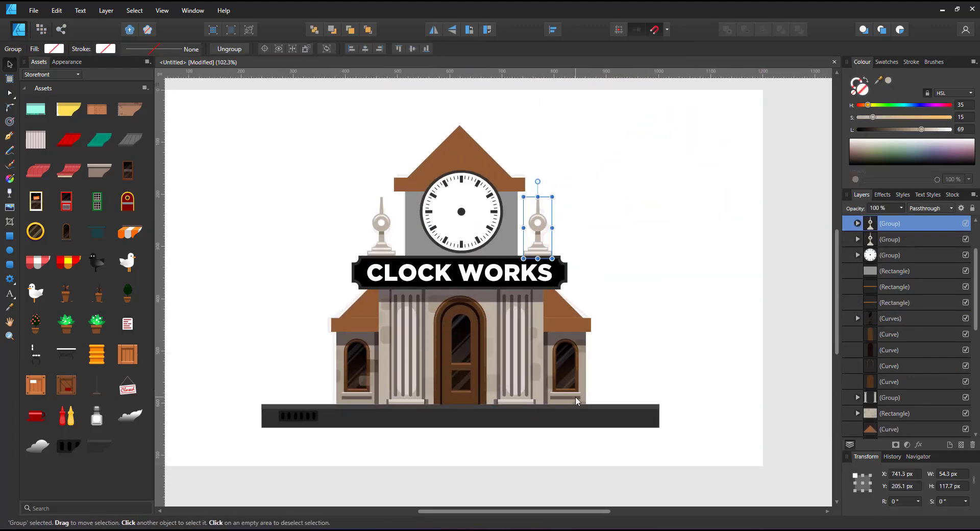
{"action": "key", "text": "ctrl+d"}
{"action": "left_click", "coordinate": [894, 271]}
{"action": "left_click", "coordinate": [9, 307]}
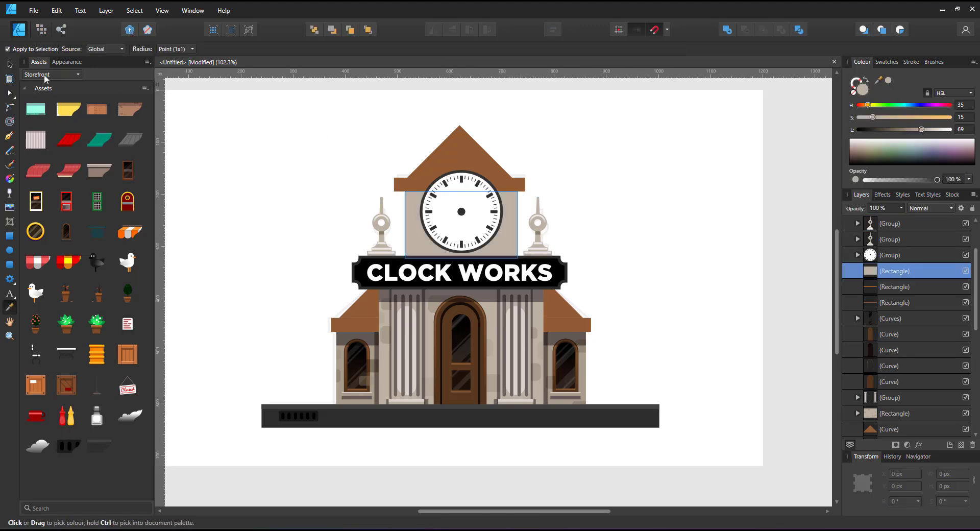
Paste a dark shadow strip at the top of the tower under the roof
{"action": "key", "text": "v"}
{"action": "key", "text": "ctrl+v"}
{"action": "left_click", "coordinate": [501, 252]}
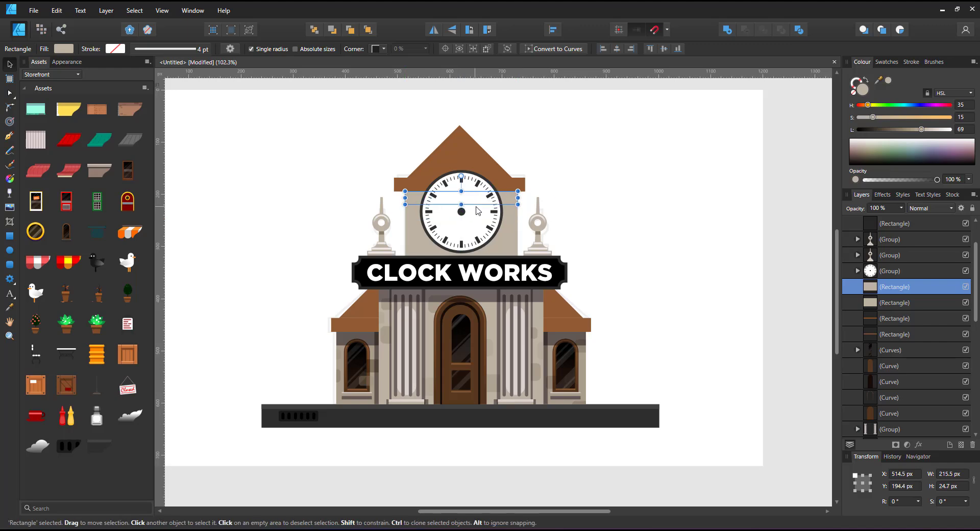
{"action": "left_click", "coordinate": [567, 233]}
Select the main roof together with the three other roof pieces
{"action": "scroll", "coordinate": [567, 323], "scroll_direction": "up", "scroll_amount": 1}
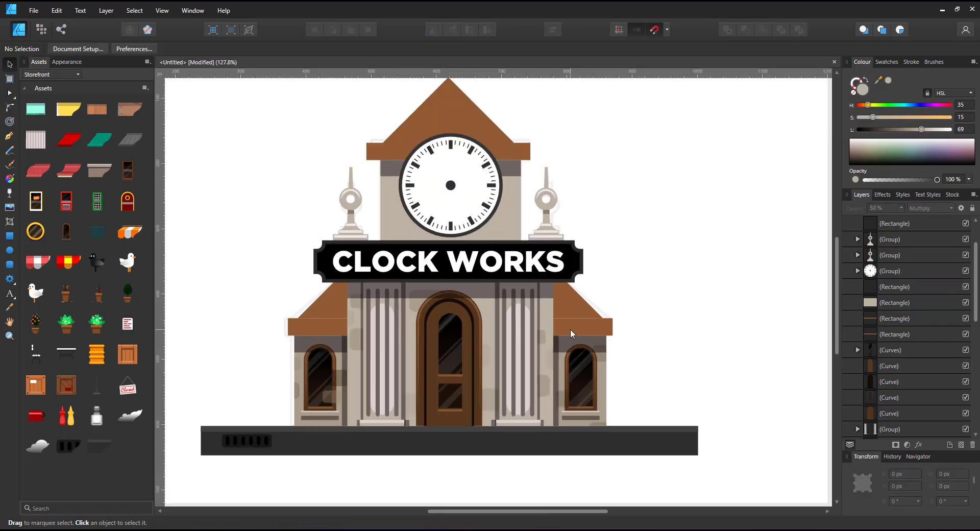
{"action": "left_click", "coordinate": [566, 323]}
{"action": "left_click", "coordinate": [571, 310], "text": "shift"}
{"action": "left_click", "coordinate": [316, 306], "text": "shift"}
{"action": "left_click", "coordinate": [449, 112], "text": "shift"}
Recolour the roofs teal with Hue 191 and raise the clock slightly
{"action": "left_click_drag", "start_coordinate": [865, 105], "coordinate": [907, 106]}
{"action": "scroll", "coordinate": [603, 280], "scroll_direction": "up", "scroll_amount": 2}
{"action": "left_click", "coordinate": [450, 235]}
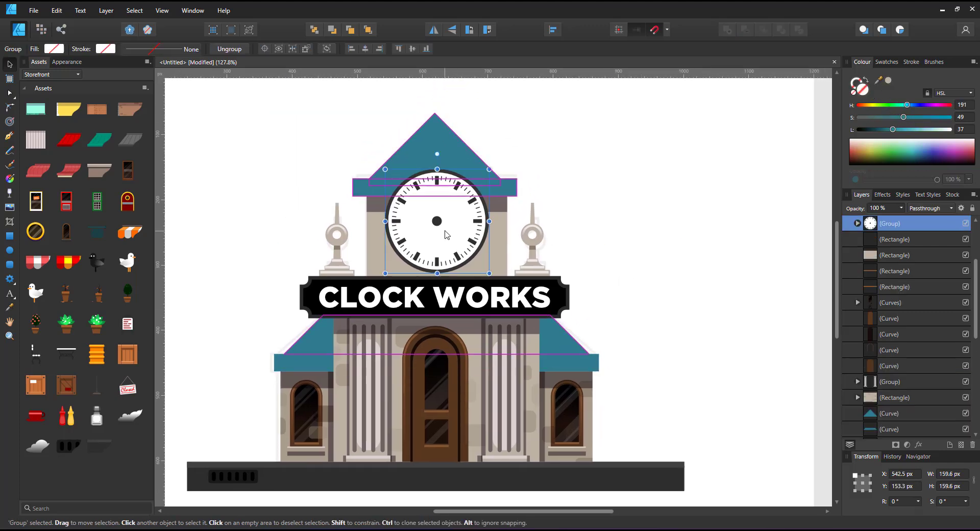
{"action": "left_click_drag", "start_coordinate": [440, 244], "coordinate": [440, 235]}
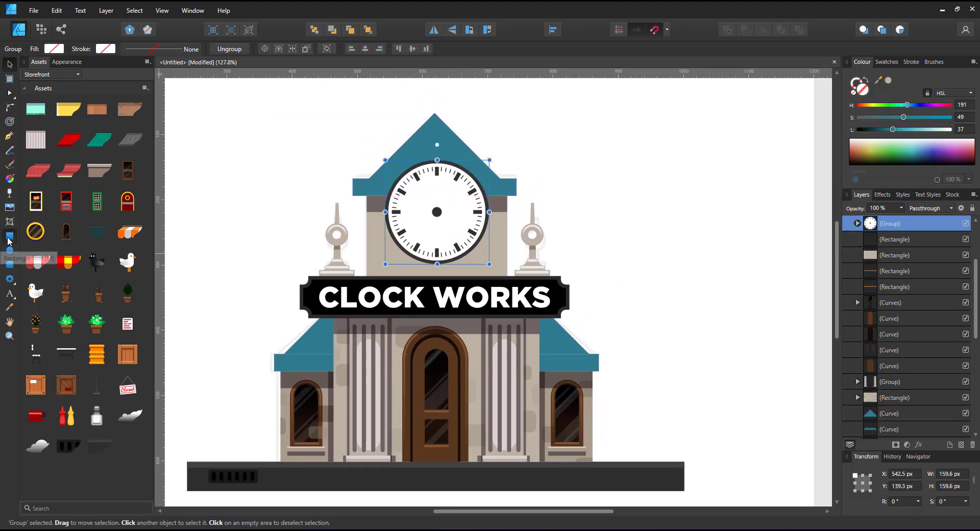
Draw a round-topped arch panel over the clock area, converted to curves and filled beige
{"action": "key", "text": "m"}
{"action": "left_click_drag", "start_coordinate": [385, 275], "coordinate": [489, 156]}
{"action": "key", "text": "c"}
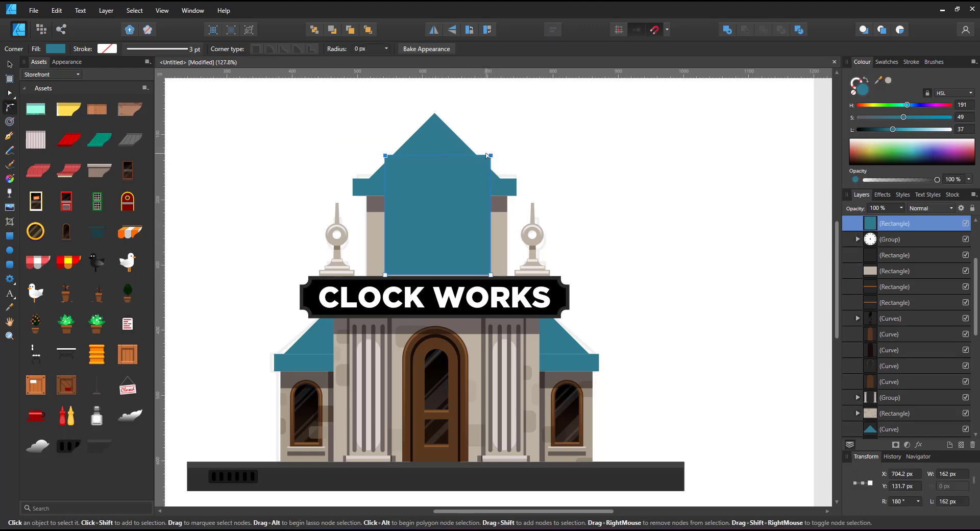
{"action": "key", "text": "ctrl+Return"}
{"action": "key", "text": "i"}
{"action": "left_click", "coordinate": [497, 226]}
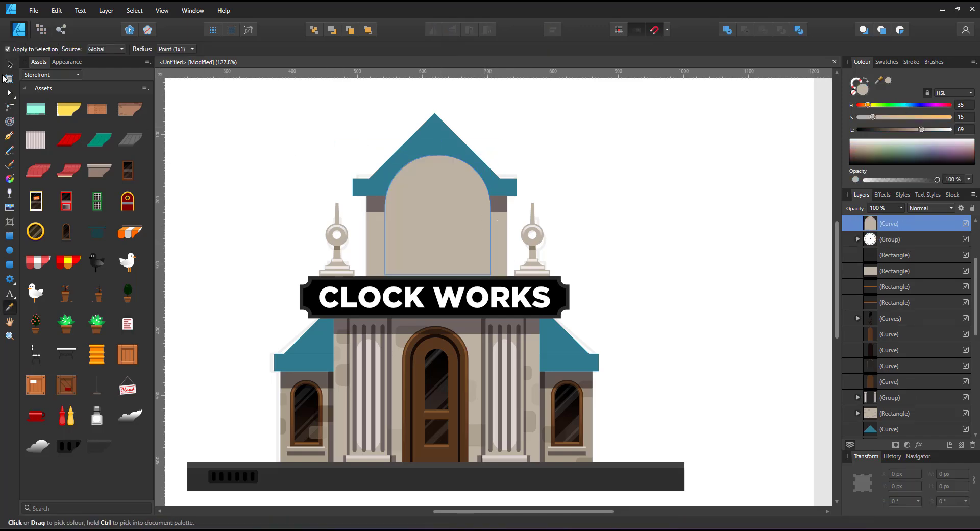
Select the beige wall, teal roof and another tower piece together
{"action": "left_click", "coordinate": [9, 64]}
{"action": "left_click", "coordinate": [502, 249], "text": "shift"}
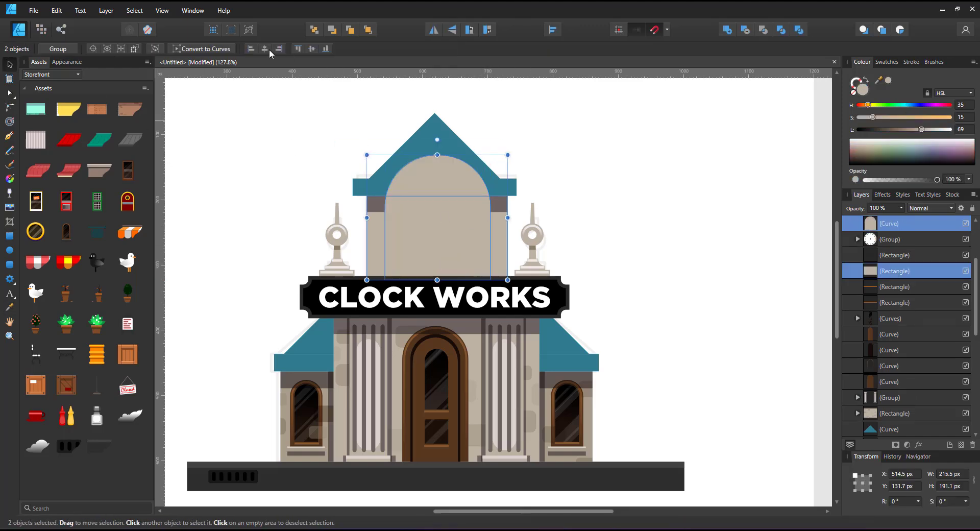
{"action": "left_click", "coordinate": [460, 212]}
{"action": "left_click", "coordinate": [503, 218]}
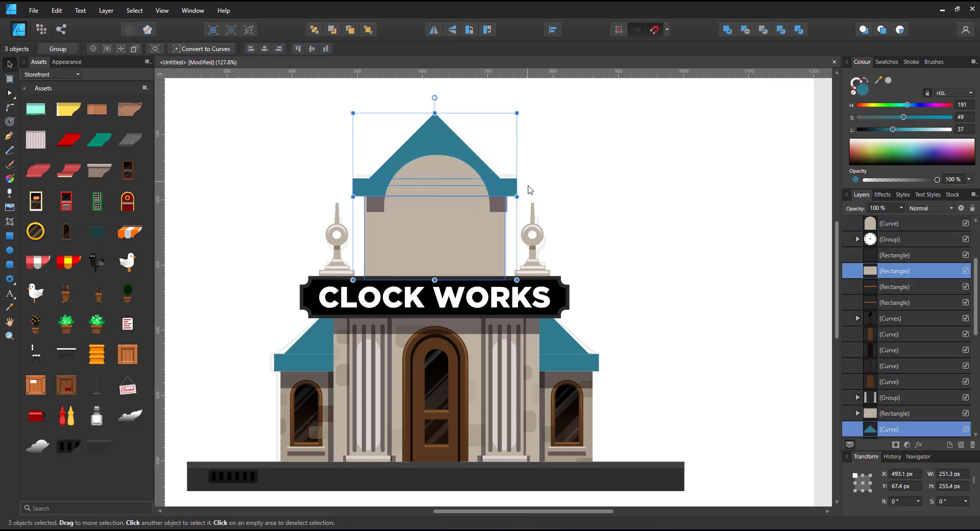
Bring the clock group in front of the beige arch
{"action": "left_click", "coordinate": [401, 213], "text": "shift"}
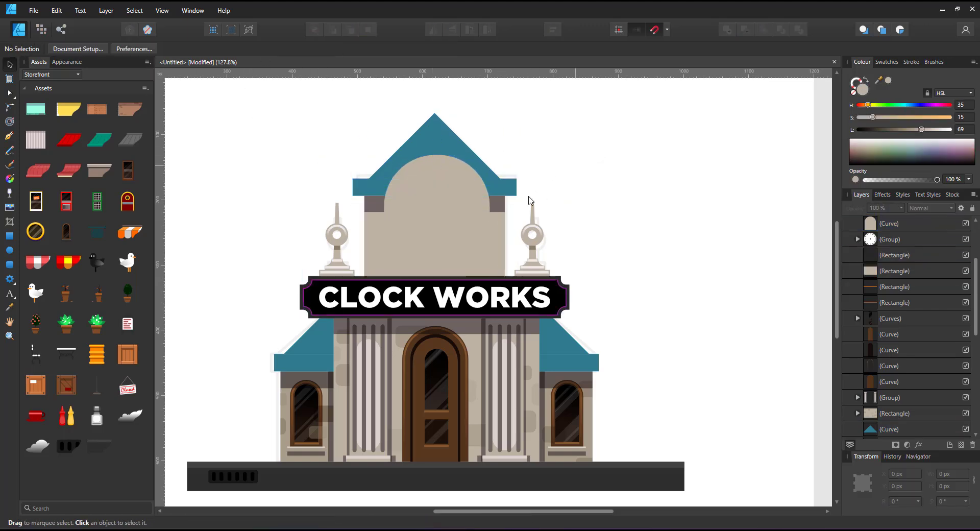
{"action": "left_click", "coordinate": [890, 239]}
{"action": "key", "text": "ctrl+shift+]"}
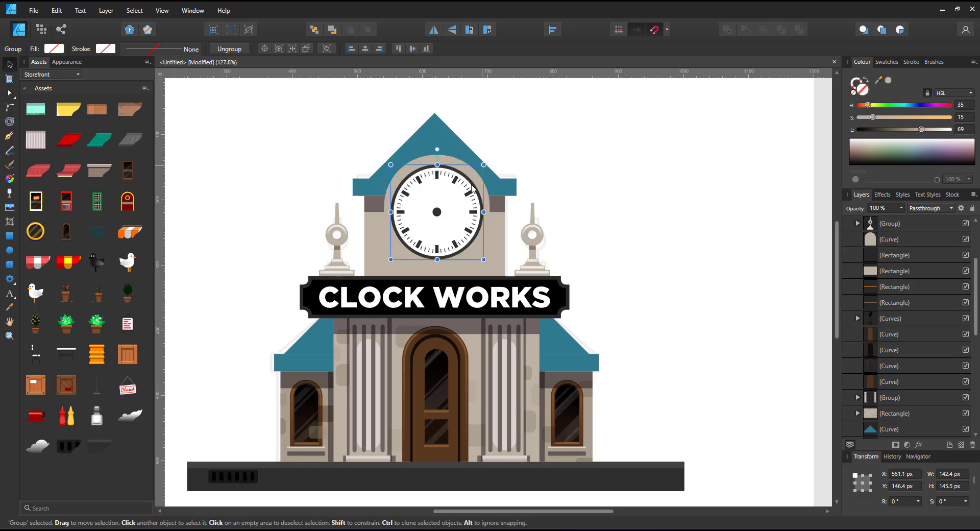
Make the arch taller and put a widened dark arch copy behind it as a border
{"action": "scroll", "coordinate": [458, 144], "scroll_direction": "up", "scroll_amount": 2}
{"action": "left_click", "coordinate": [425, 159]}
{"action": "left_click_drag", "start_coordinate": [425, 142], "coordinate": [423, 154]}
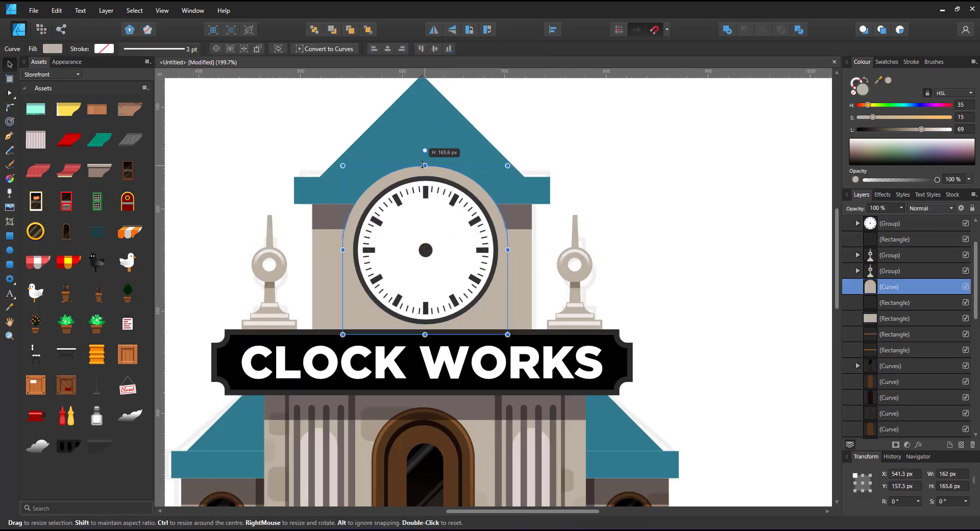
{"action": "scroll", "coordinate": [526, 157], "scroll_direction": "down", "scroll_amount": 5}
{"action": "scroll", "coordinate": [527, 158], "scroll_direction": "up", "scroll_amount": 5}
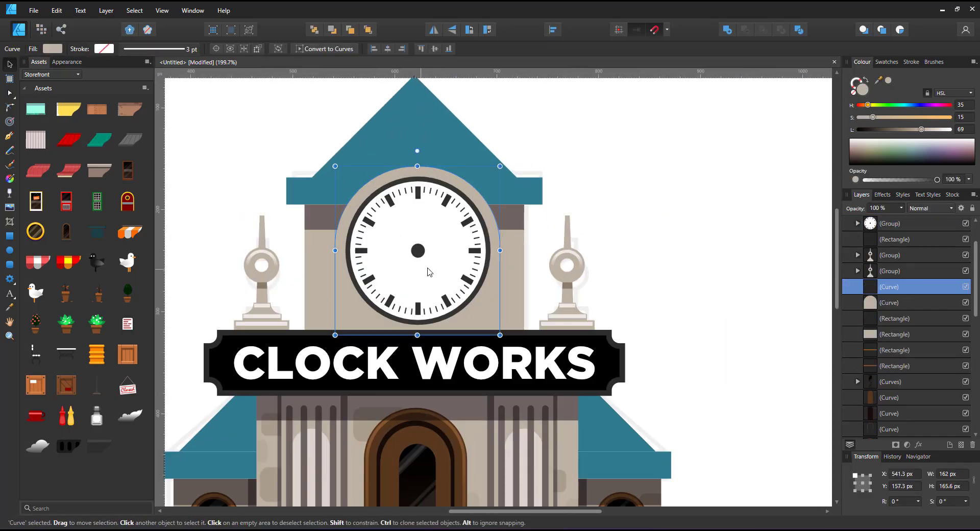
{"action": "left_click_drag", "start_coordinate": [503, 252], "coordinate": [511, 251]}
{"action": "key", "text": "ctrl+["}
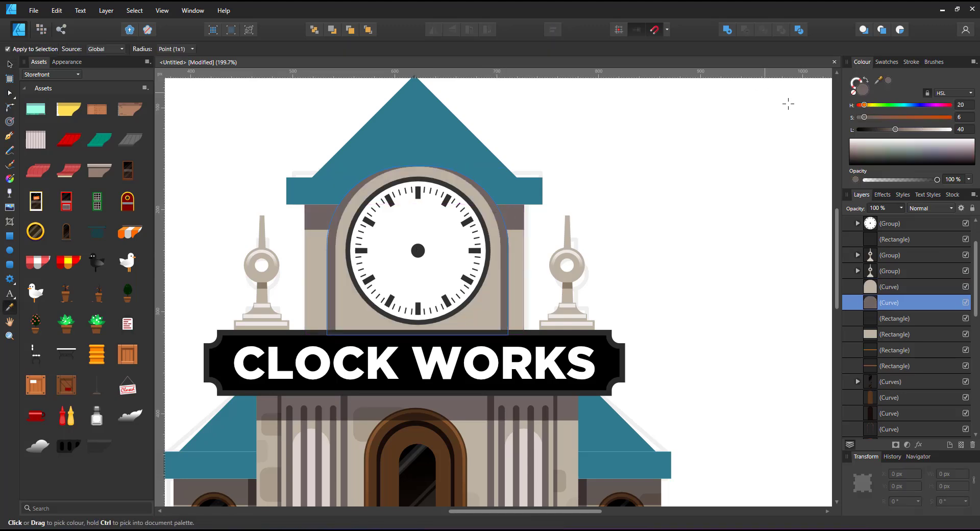
Place stone block copies up on the tower to the left and right of the clock
{"action": "left_click", "coordinate": [467, 409]}
{"action": "left_click", "coordinate": [521, 224]}
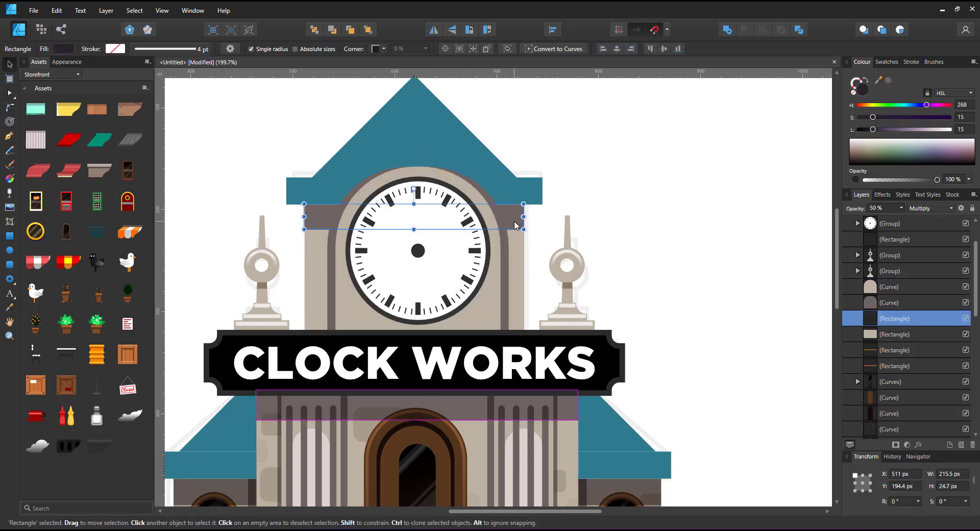
{"action": "left_click", "coordinate": [514, 272]}
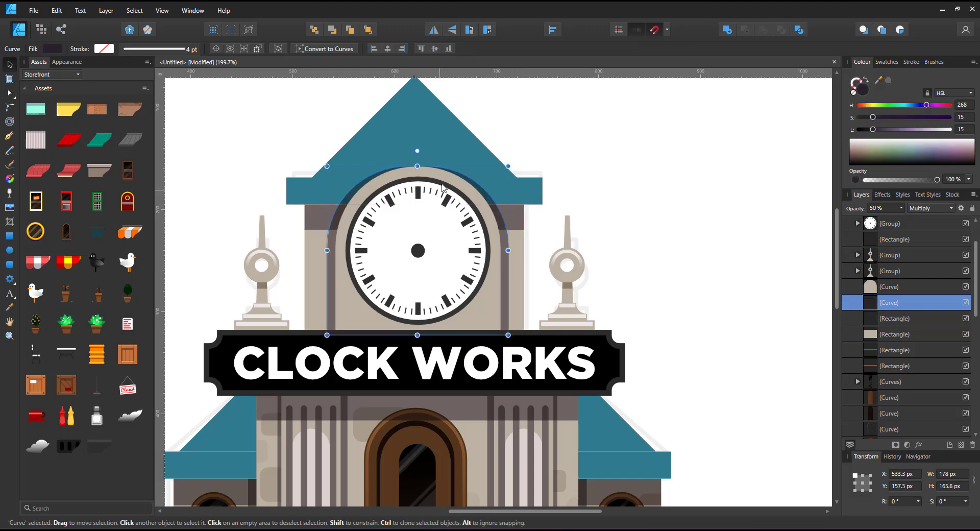
{"action": "left_click", "coordinate": [510, 226], "text": "shift"}
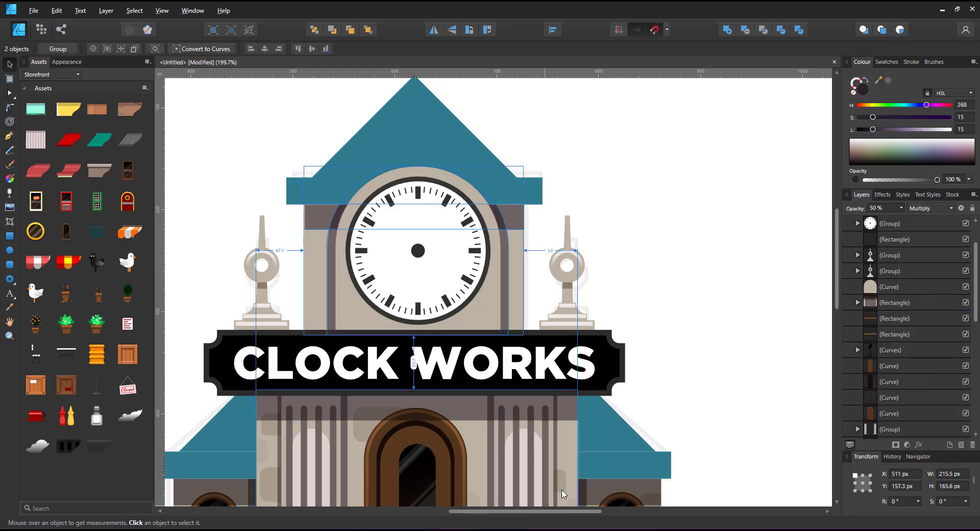
{"action": "left_click", "coordinate": [517, 304]}
{"action": "left_click", "coordinate": [519, 305], "text": "ctrl"}
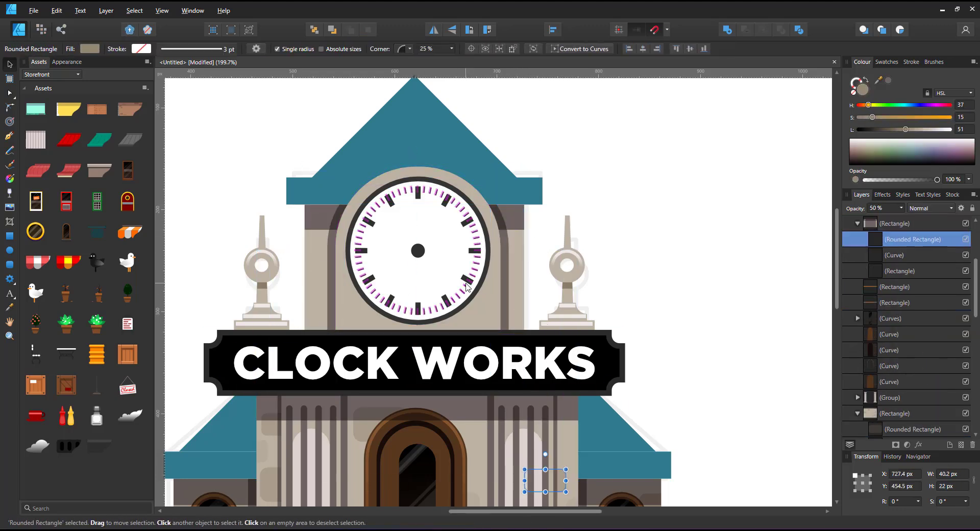
{"action": "left_click_drag", "start_coordinate": [553, 365], "coordinate": [545, 356]}
{"action": "left_click_drag", "start_coordinate": [526, 283], "coordinate": [353, 281]}
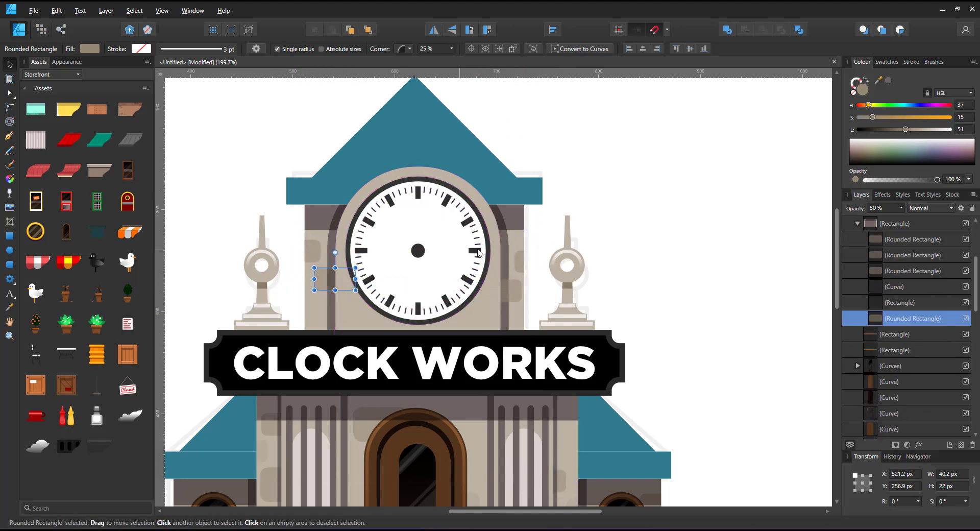
{"action": "left_click", "coordinate": [502, 295]}
Give the teal main roof a light-to-dark teal gradient
{"action": "scroll", "coordinate": [378, 185], "scroll_direction": "down", "scroll_amount": 5}
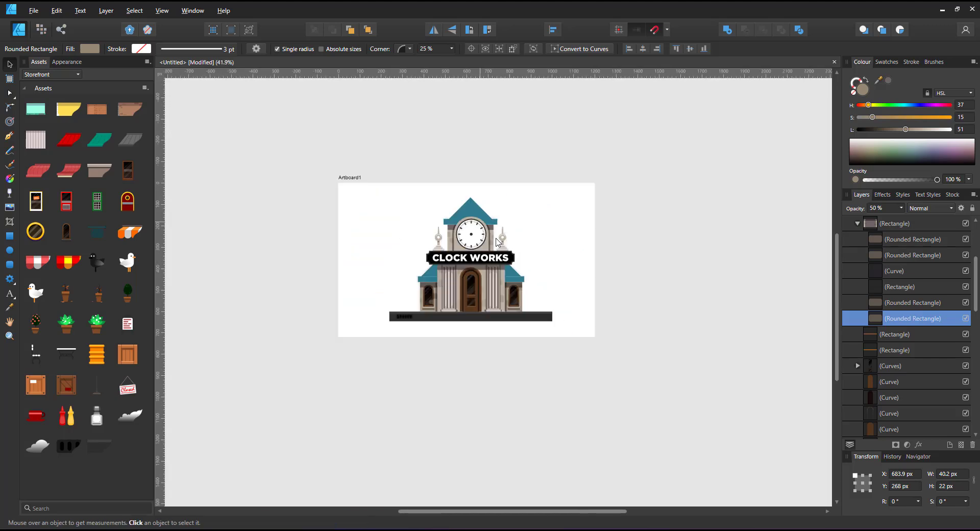
{"action": "scroll", "coordinate": [502, 225], "scroll_direction": "up", "scroll_amount": 6}
{"action": "left_click", "coordinate": [502, 225]}
{"action": "scroll", "coordinate": [396, 160], "scroll_direction": "up", "scroll_amount": 2}
{"action": "key", "text": "g"}
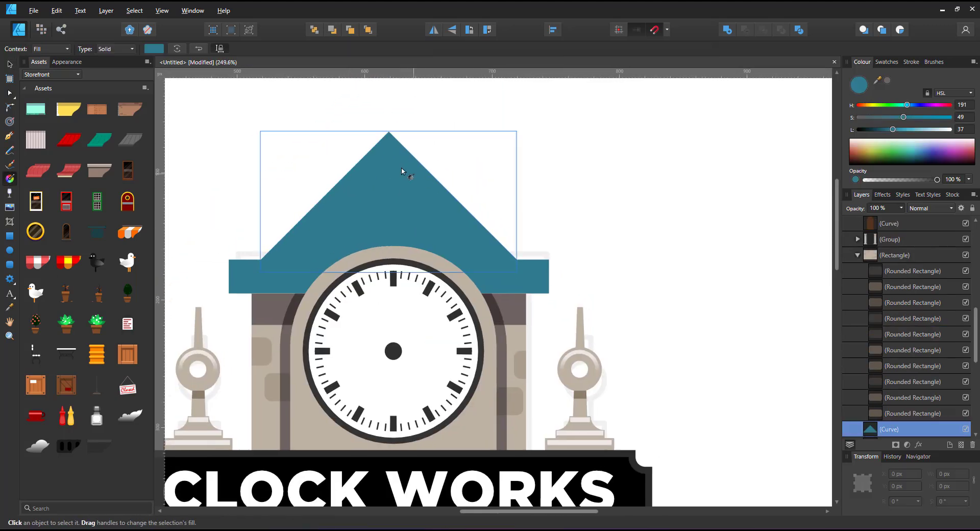
{"action": "left_click_drag", "start_coordinate": [398, 166], "coordinate": [392, 458]}
{"action": "key", "text": "v"}
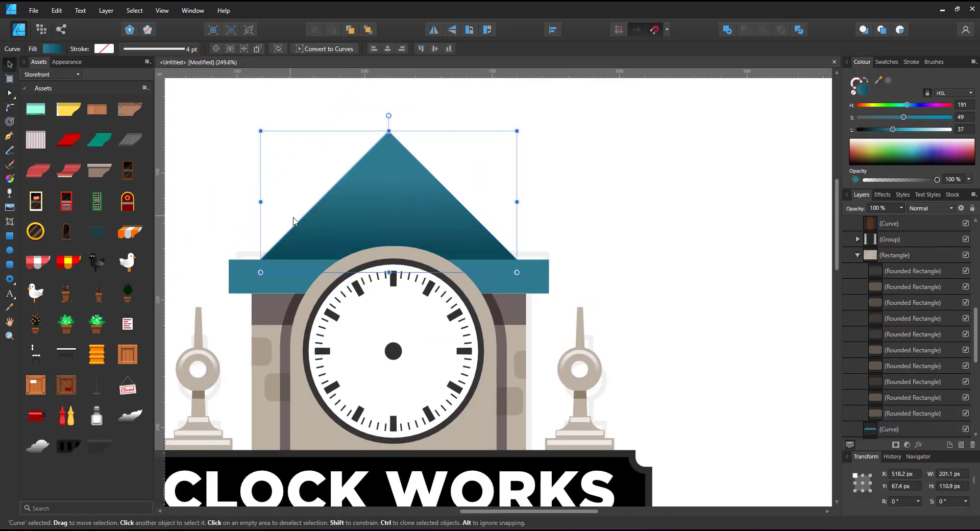
Try a finial copy on the roof peak, then undo it
{"action": "left_click", "coordinate": [578, 403]}
{"action": "left_click_drag", "start_coordinate": [578, 404], "coordinate": [386, 97]}
{"action": "scroll", "coordinate": [403, 115], "scroll_direction": "down", "scroll_amount": 5}
{"action": "scroll", "coordinate": [422, 160], "scroll_direction": "up", "scroll_amount": 4}
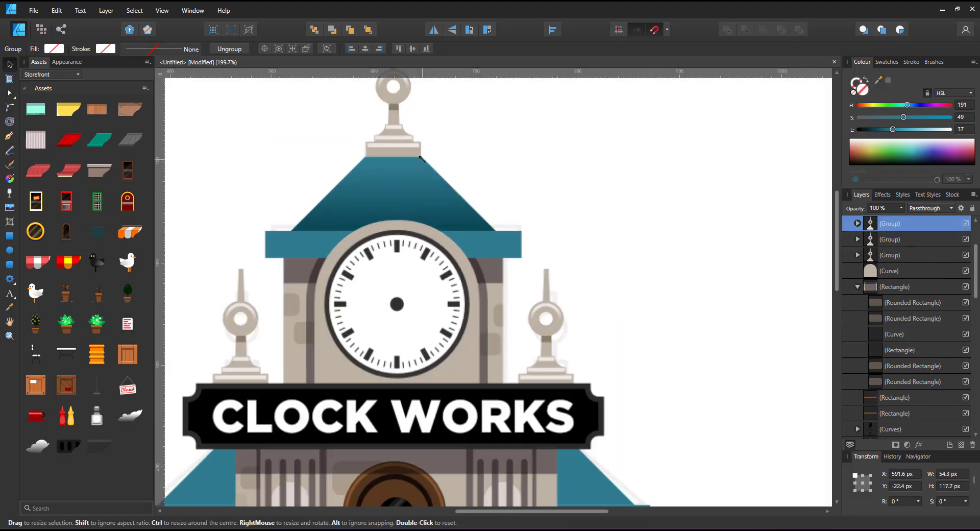
{"action": "key", "text": "ctrl+z"}
Duplicate the roof, set the copy to Multiply, shrink it, and combine it with the original
{"action": "scroll", "coordinate": [395, 139], "scroll_direction": "up", "scroll_amount": 1}
{"action": "left_click", "coordinate": [417, 171]}
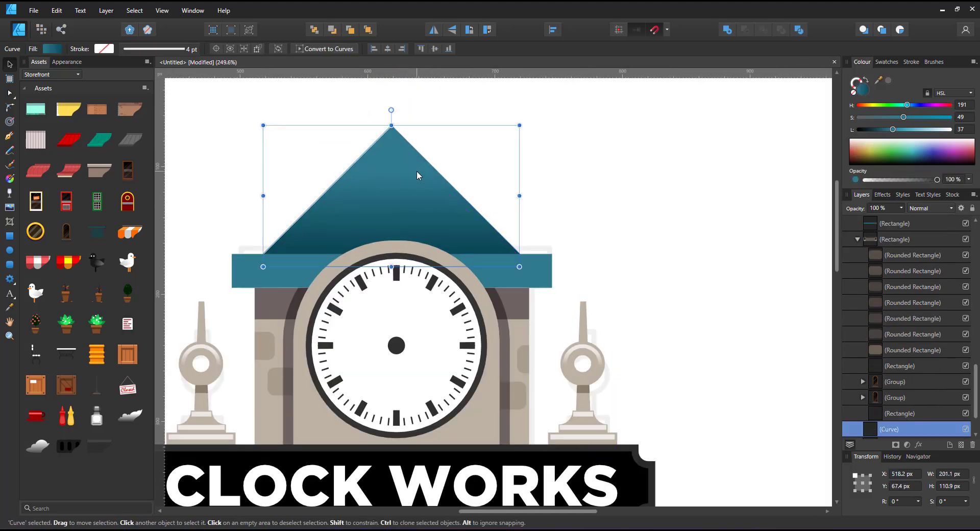
{"action": "key", "text": "ctrl+j"}
{"action": "left_click", "coordinate": [930, 208]}
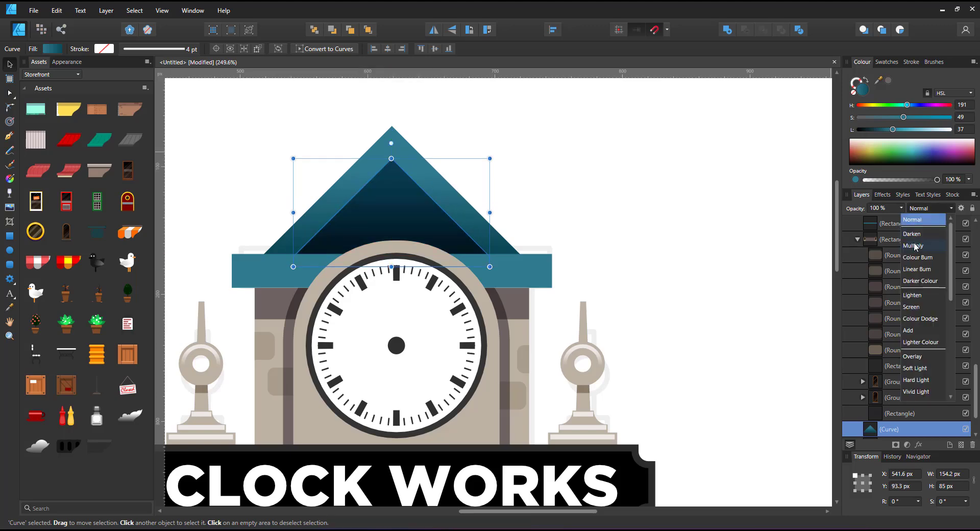
{"action": "left_click", "coordinate": [921, 240]}
{"action": "left_click_drag", "start_coordinate": [413, 149], "coordinate": [402, 185]}
{"action": "left_click", "coordinate": [420, 188], "text": "shift"}
{"action": "left_click", "coordinate": [745, 30], "text": "alt"}
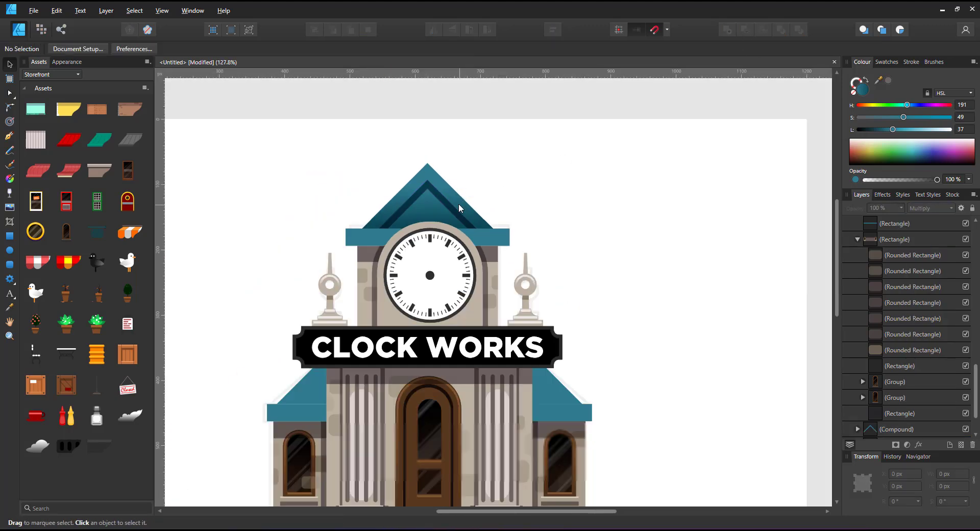
Enlarge the combined Multiply roof shape and its upper curve from the top-right handle
{"action": "scroll", "coordinate": [458, 204], "scroll_direction": "down", "scroll_amount": 1}
{"action": "scroll", "coordinate": [459, 202], "scroll_direction": "up", "scroll_amount": 5}
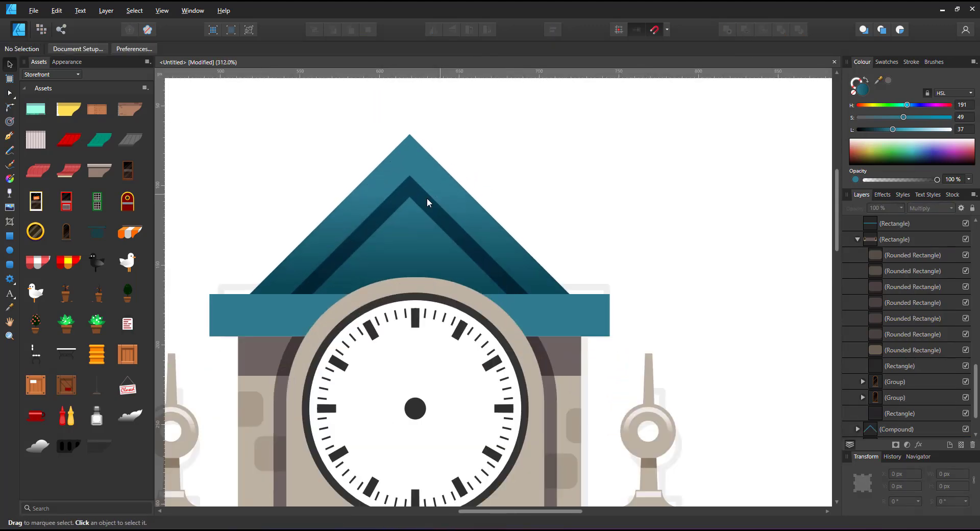
{"action": "left_click", "coordinate": [433, 207]}
{"action": "mouse_move", "coordinate": [532, 174]}
{"action": "left_mouse_down"}
{"action": "mouse_move", "coordinate": [531, 141]}
{"action": "mouse_move", "coordinate": [568, 141]}
{"action": "left_mouse_up"}
{"action": "left_click", "coordinate": [930, 208]}
{"action": "key", "text": "Escape"}
{"action": "left_click", "coordinate": [858, 429]}
{"action": "left_click", "coordinate": [891, 396]}
{"action": "left_click", "coordinate": [894, 382]}
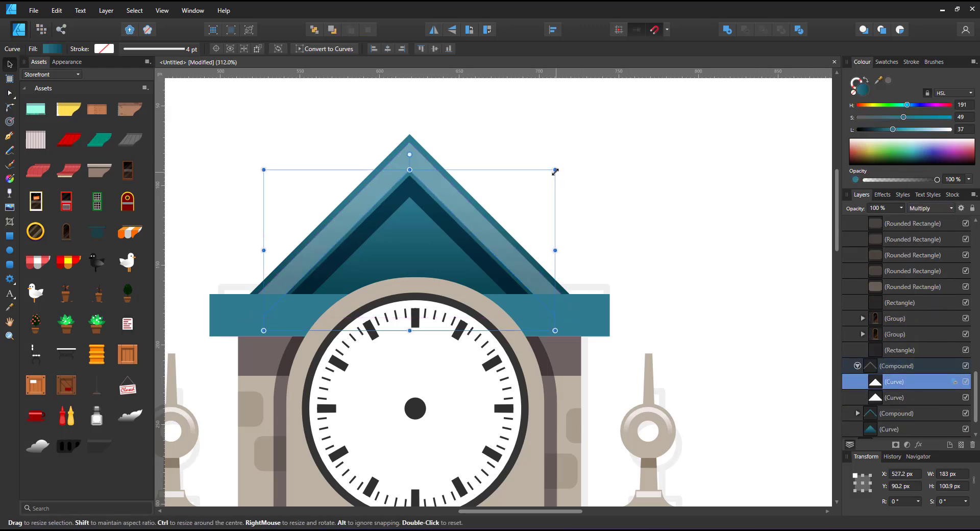
{"action": "left_click_drag", "start_coordinate": [553, 169], "coordinate": [579, 147]}
Zoom out to the whole artboard and select the teal band under the roof
{"action": "key", "text": "ctrl+0"}
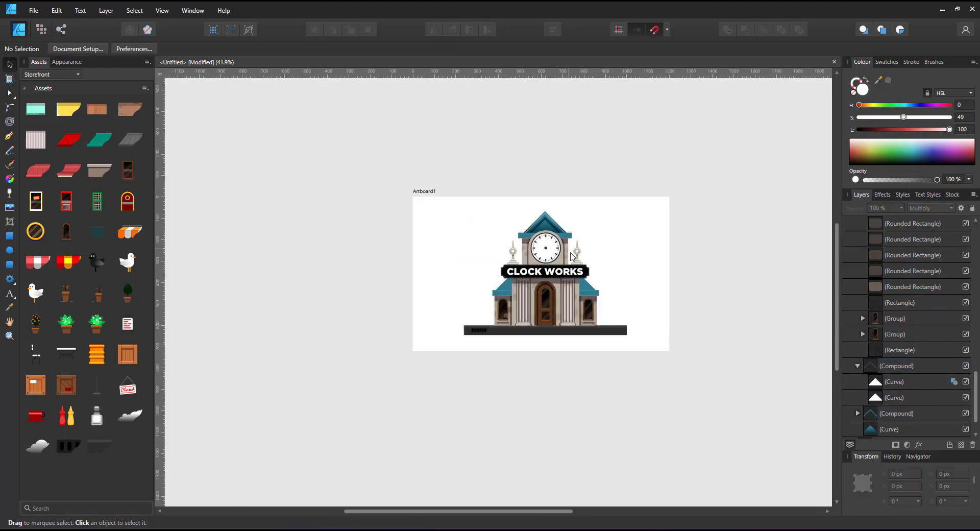
{"action": "scroll", "coordinate": [567, 250], "scroll_direction": "up", "scroll_amount": 5}
{"action": "left_click", "coordinate": [654, 291]}
Turn the band copy into a thin highlight strip along its top with Add blending
{"action": "left_click_drag", "start_coordinate": [423, 315], "coordinate": [423, 288]}
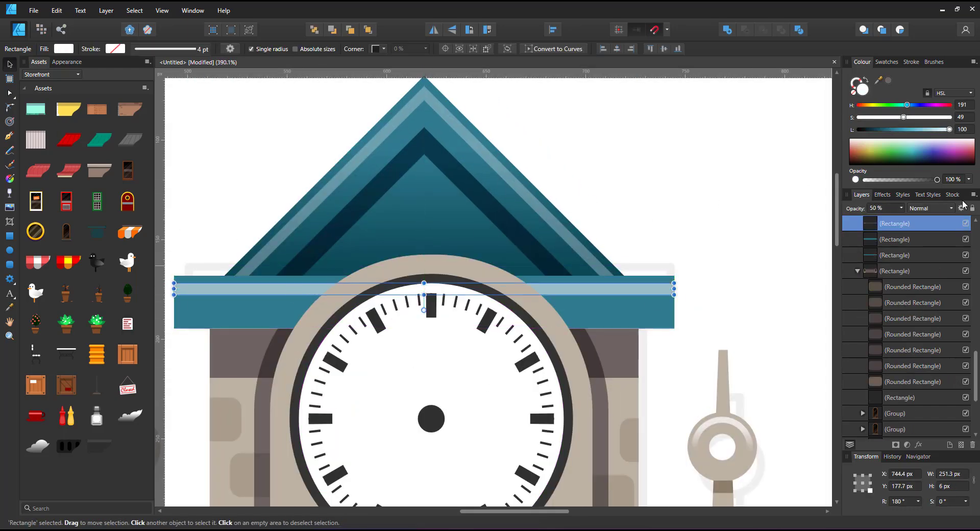
{"action": "left_click", "coordinate": [930, 207]}
{"action": "left_click", "coordinate": [918, 306]}
{"action": "left_click", "coordinate": [542, 201]}
{"action": "key", "text": "i"}
{"action": "left_click", "coordinate": [599, 292]}
{"action": "left_click", "coordinate": [9, 63]}
{"action": "left_click", "coordinate": [672, 288]}
Duplicate the band's bottom rectangle with a sampled dark colour at 60% opacity
{"action": "left_click", "coordinate": [661, 314]}
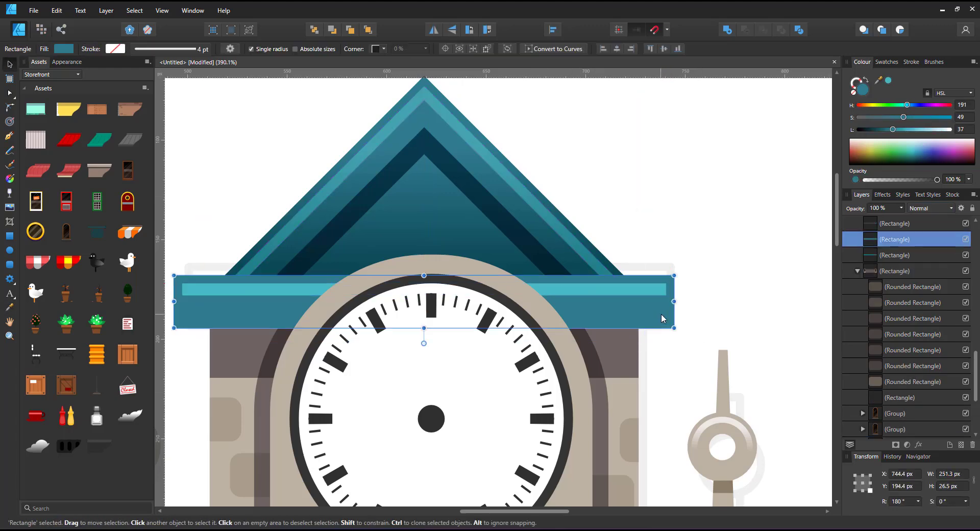
{"action": "key", "text": "ctrl+j"}
{"action": "key", "text": "i"}
{"action": "left_click", "coordinate": [466, 215]}
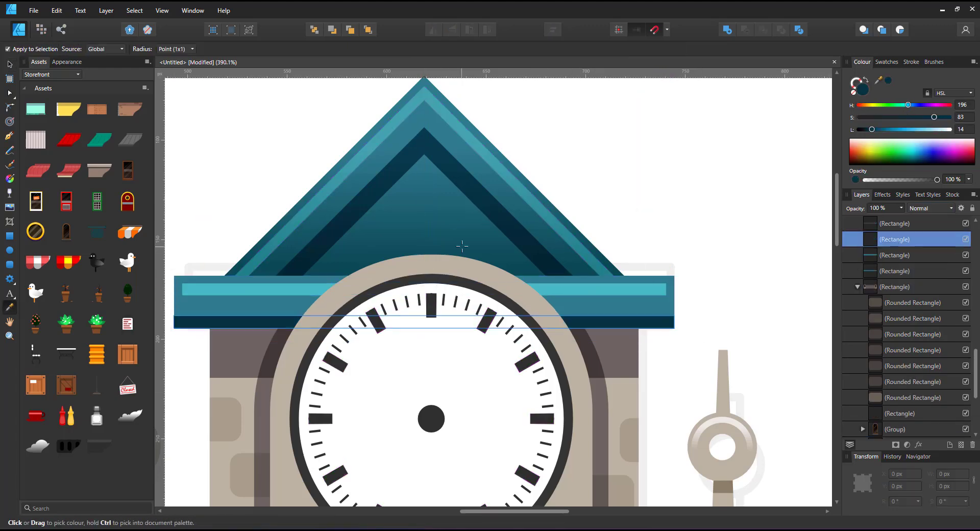
{"action": "key", "text": "6"}
{"action": "scroll", "coordinate": [508, 203], "scroll_direction": "down", "scroll_amount": 5}
{"action": "key", "text": "v"}
Copy the awning's bottom strip to its top edge at 50% opacity with Overlay blending
{"action": "left_click", "coordinate": [343, 414]}
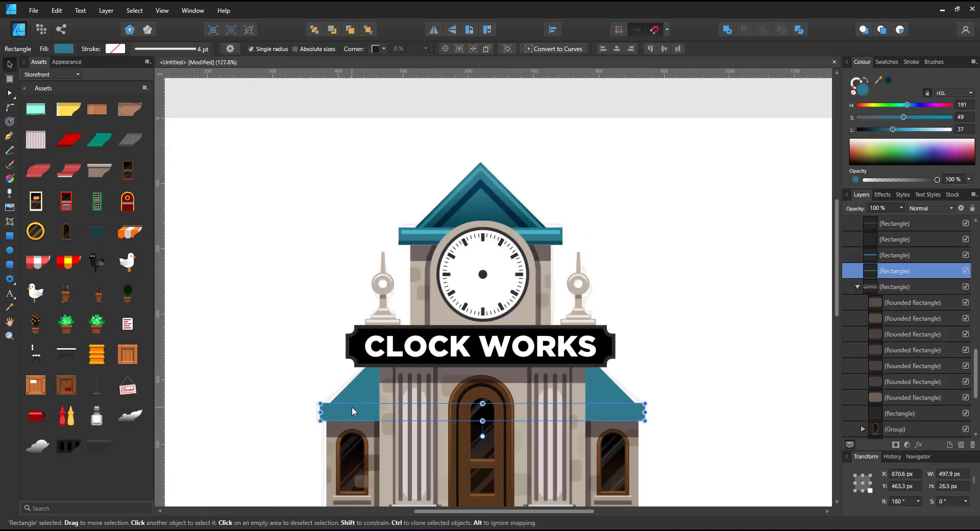
{"action": "scroll", "coordinate": [347, 414], "scroll_direction": "up", "scroll_amount": 4}
{"action": "left_click_drag", "start_coordinate": [661, 414], "coordinate": [662, 418]}
{"action": "scroll", "coordinate": [662, 418], "scroll_direction": "up", "scroll_amount": 3}
{"action": "scroll", "coordinate": [378, 365], "scroll_direction": "down", "scroll_amount": 4}
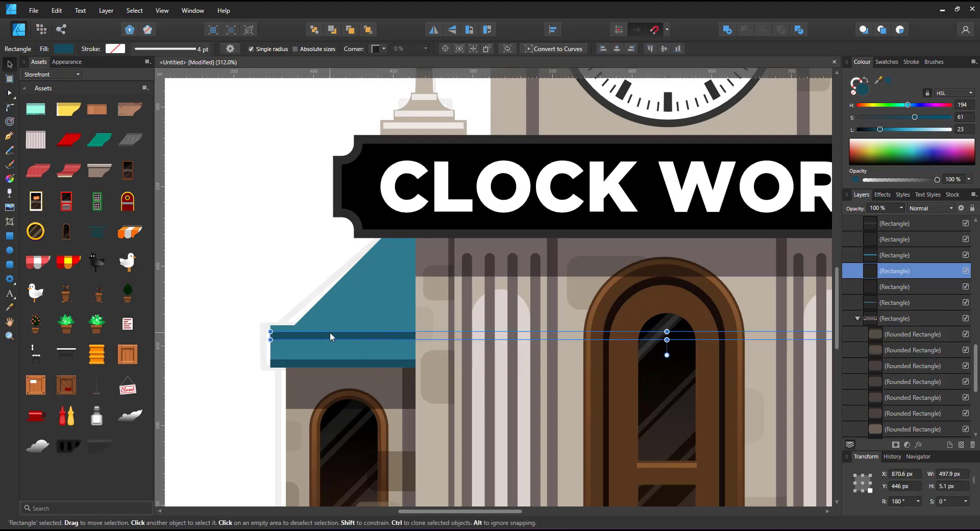
{"action": "scroll", "coordinate": [378, 364], "scroll_direction": "up", "scroll_amount": 3}
{"action": "left_click_drag", "start_coordinate": [229, 387], "coordinate": [230, 334]}
{"action": "left_click_drag", "start_coordinate": [879, 130], "coordinate": [949, 129]}
{"action": "key", "text": "5"}
{"action": "left_click", "coordinate": [930, 208]}
{"action": "left_click", "coordinate": [924, 301]}
Select the right awning shape and look through the Edit menu
{"action": "scroll", "coordinate": [252, 338], "scroll_direction": "down", "scroll_amount": 5}
{"action": "scroll", "coordinate": [638, 339], "scroll_direction": "right", "scroll_amount": 2}
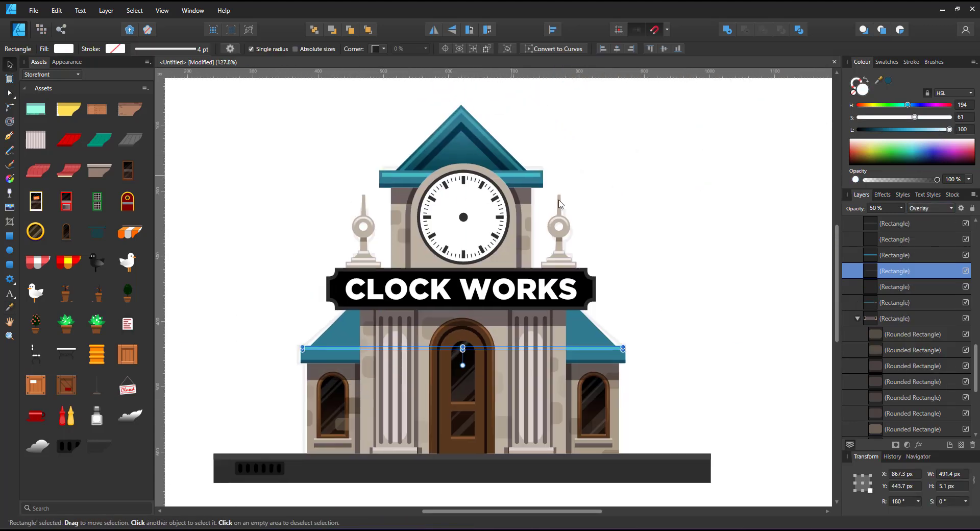
{"action": "left_click", "coordinate": [587, 328]}
{"action": "left_click", "coordinate": [57, 10]}
{"action": "key", "text": "Escape"}
{"action": "scroll", "coordinate": [345, 353], "scroll_direction": "up", "scroll_amount": 4}
Draw two diagonal Multiply lines across the left awning up toward the sign
{"action": "key", "text": "p"}
{"action": "left_click", "coordinate": [276, 328]}
{"action": "left_click", "coordinate": [387, 209]}
{"action": "left_click", "coordinate": [930, 208]}
{"action": "left_click", "coordinate": [924, 236]}
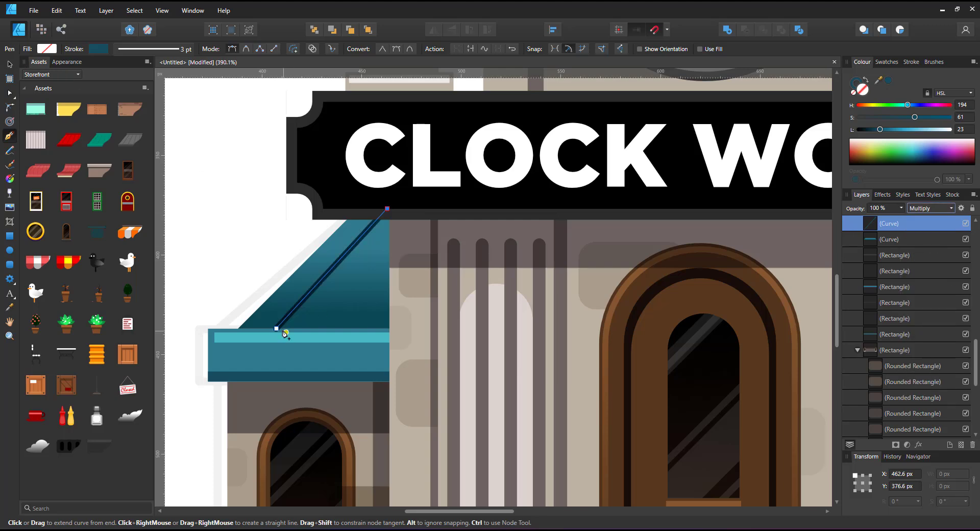
{"action": "left_click", "coordinate": [262, 337]}
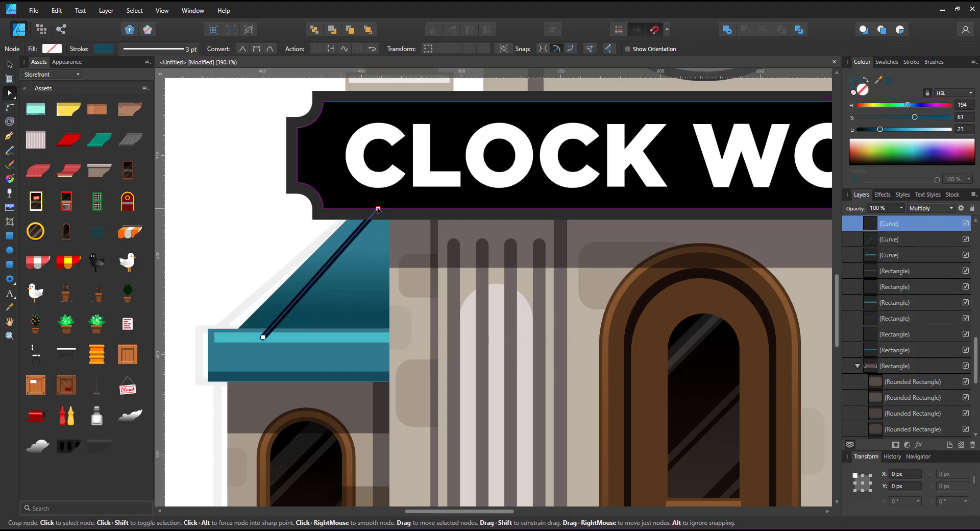
{"action": "left_click", "coordinate": [377, 209]}
Slide the second line's lower end and the line about 24 px right, then group the three lines
{"action": "key", "text": "v"}
{"action": "key", "text": "a"}
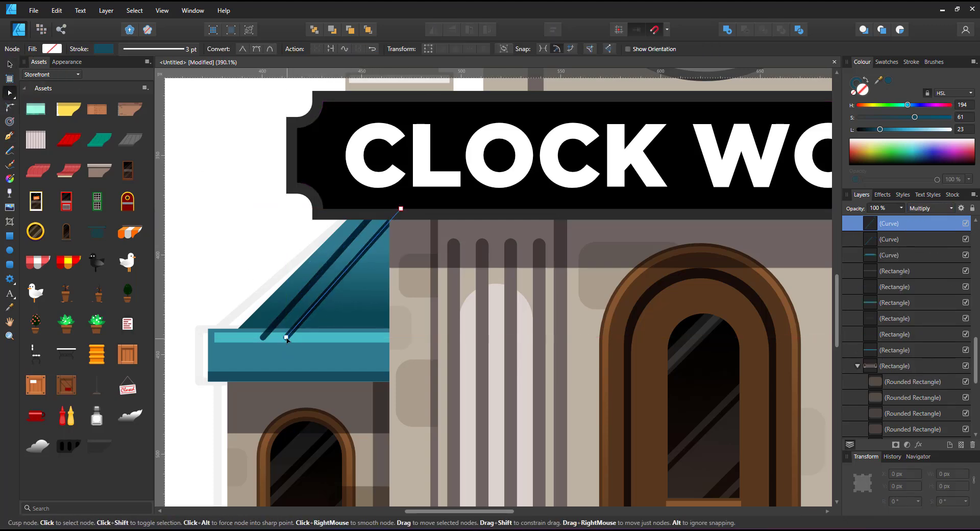
{"action": "left_click_drag", "start_coordinate": [312, 337], "coordinate": [331, 337]}
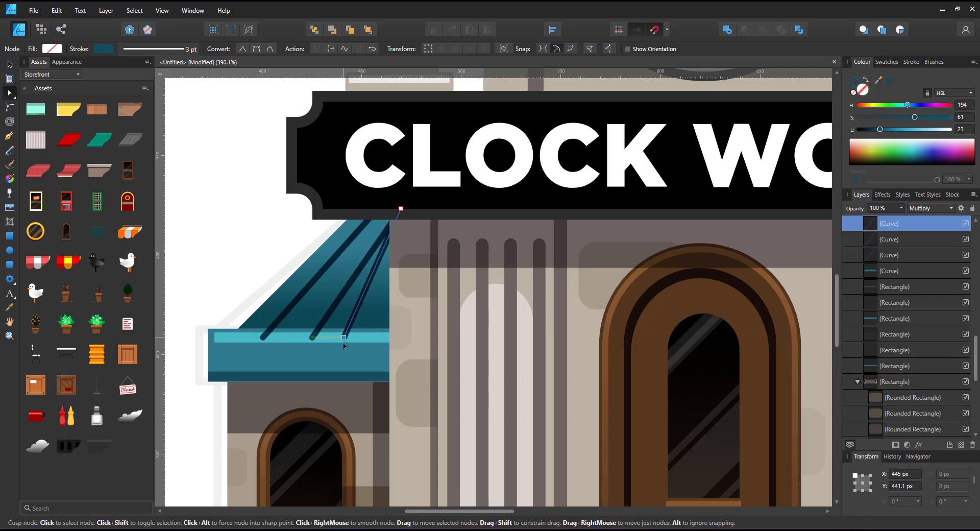
{"action": "key", "text": "v"}
{"action": "left_click_drag", "start_coordinate": [366, 301], "coordinate": [379, 301]}
{"action": "left_click", "coordinate": [331, 293], "text": "shift"}
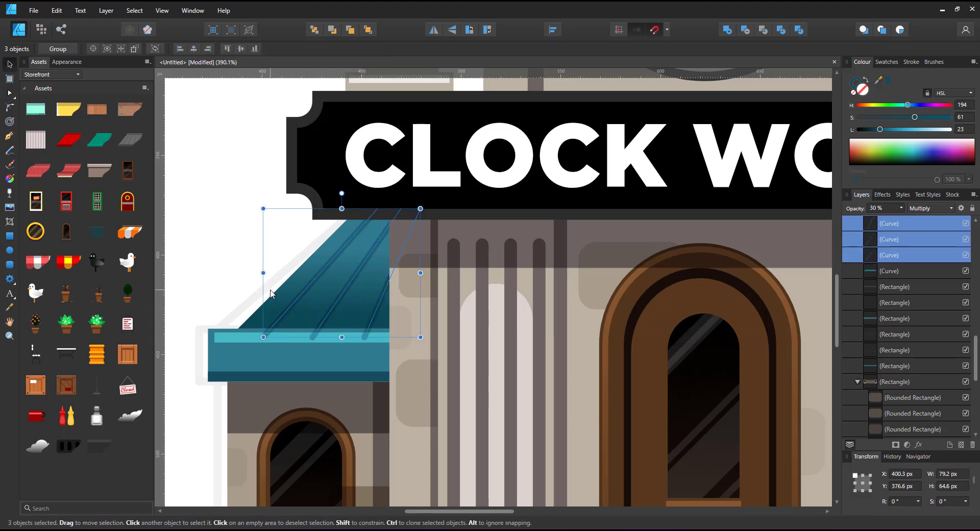
{"action": "key", "text": "ctrl+g"}
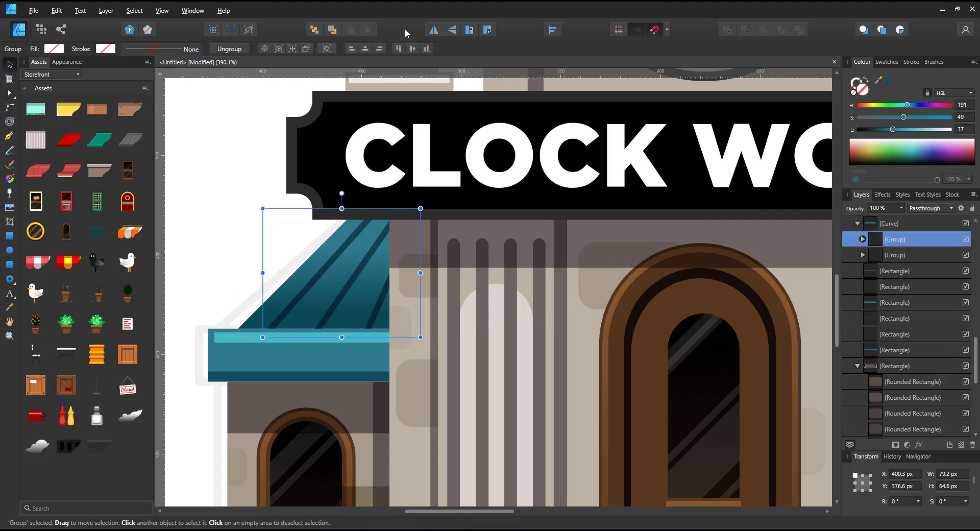
{"action": "scroll", "coordinate": [334, 297], "scroll_direction": "down", "scroll_amount": 5}
Remove the fill from the O in CLOCK and the O in WORKS
{"action": "scroll", "coordinate": [589, 264], "scroll_direction": "down", "scroll_amount": 3}
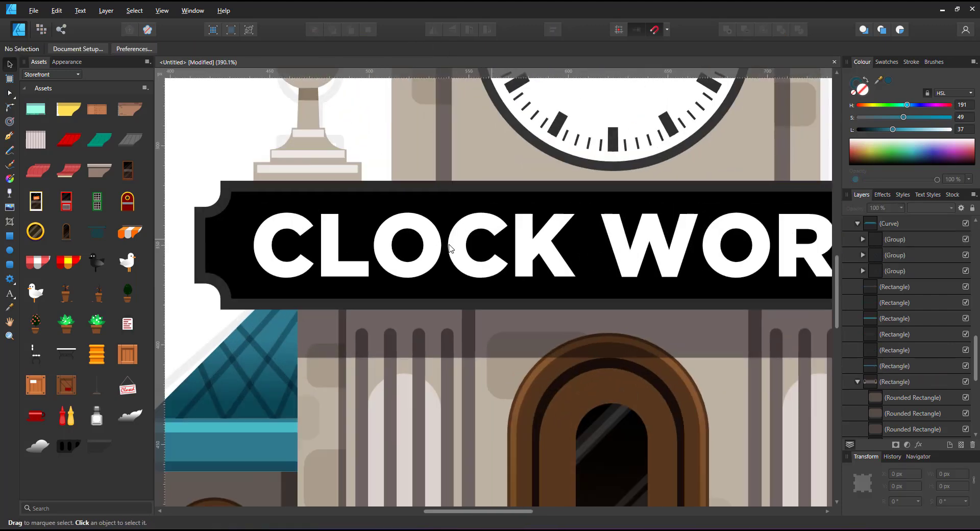
{"action": "key", "text": "t"}
{"action": "left_click_drag", "start_coordinate": [372, 245], "coordinate": [442, 245]}
{"action": "left_click", "coordinate": [854, 95]}
{"action": "left_click_drag", "start_coordinate": [700, 248], "coordinate": [742, 250]}
{"action": "left_click", "coordinate": [855, 94]}
Draw a white cog in CLOCK's O, enlarge it and its hole, and copy it into WORKS
{"action": "left_click", "coordinate": [10, 278]}
{"action": "left_click_drag", "start_coordinate": [380, 216], "coordinate": [439, 276]}
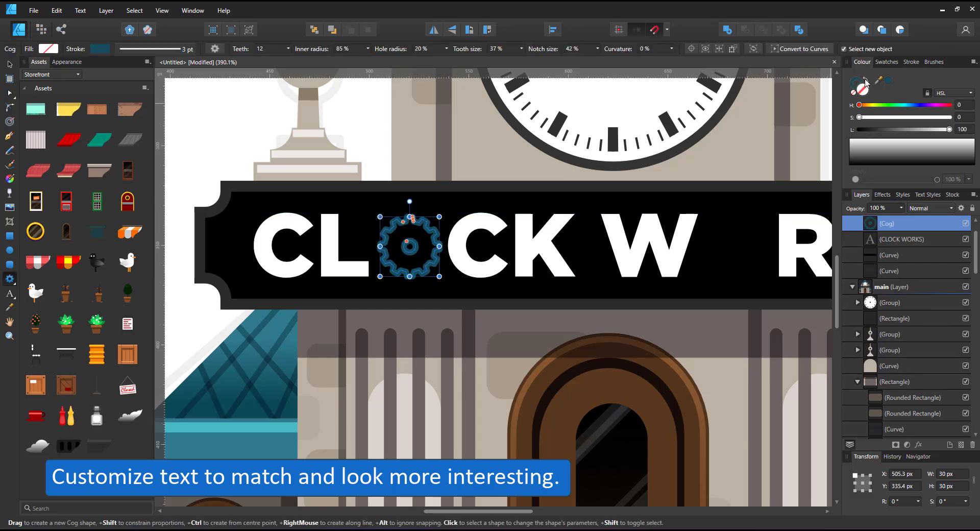
{"action": "scroll", "coordinate": [408, 231], "scroll_direction": "up", "scroll_amount": 4}
{"action": "left_click_drag", "start_coordinate": [477, 189], "coordinate": [483, 182]}
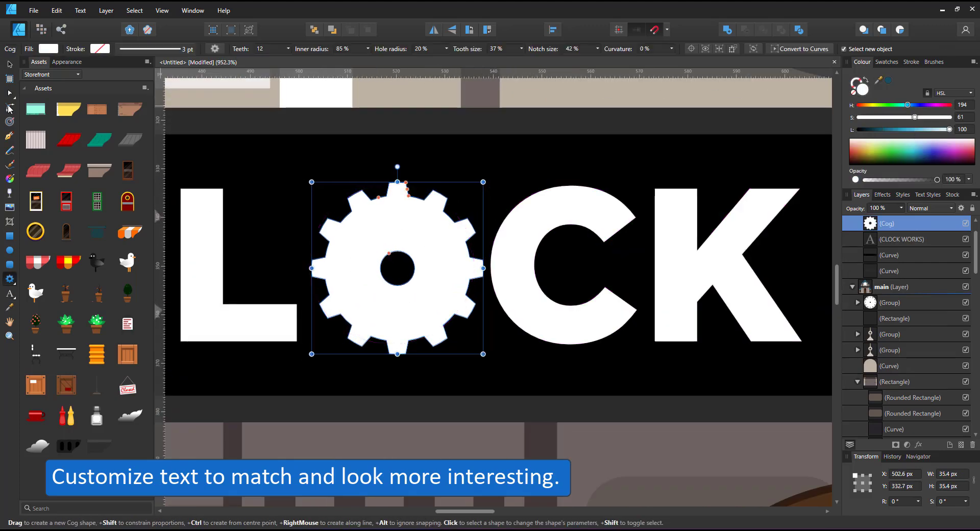
{"action": "left_click_drag", "start_coordinate": [390, 258], "coordinate": [367, 234]}
{"action": "key", "text": "v"}
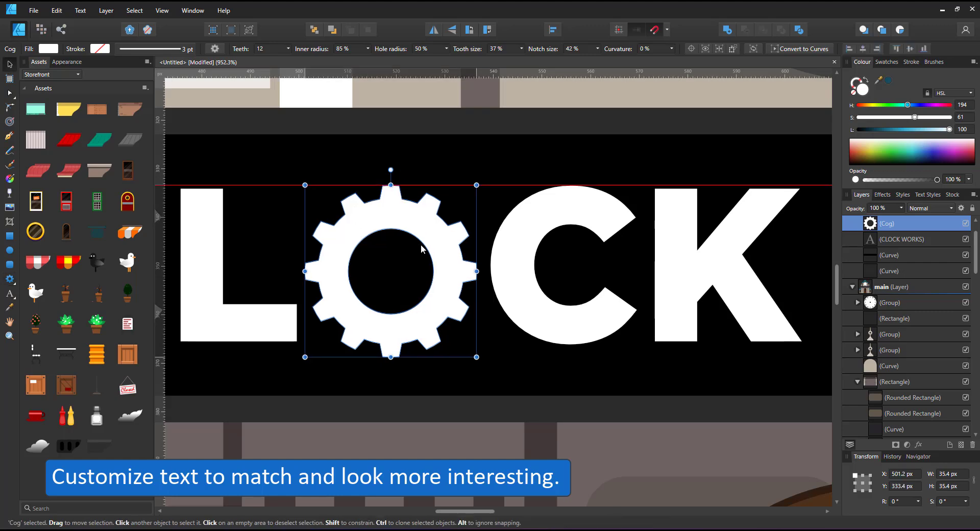
{"action": "scroll", "coordinate": [311, 245], "scroll_direction": "down", "scroll_amount": 6}
{"action": "left_click_drag", "start_coordinate": [311, 244], "coordinate": [522, 245]}
{"action": "key", "text": "ctrl+d"}
Adjust the height of the dark shading rectangle beside the left window
{"action": "scroll", "coordinate": [691, 274], "scroll_direction": "down", "scroll_amount": 4}
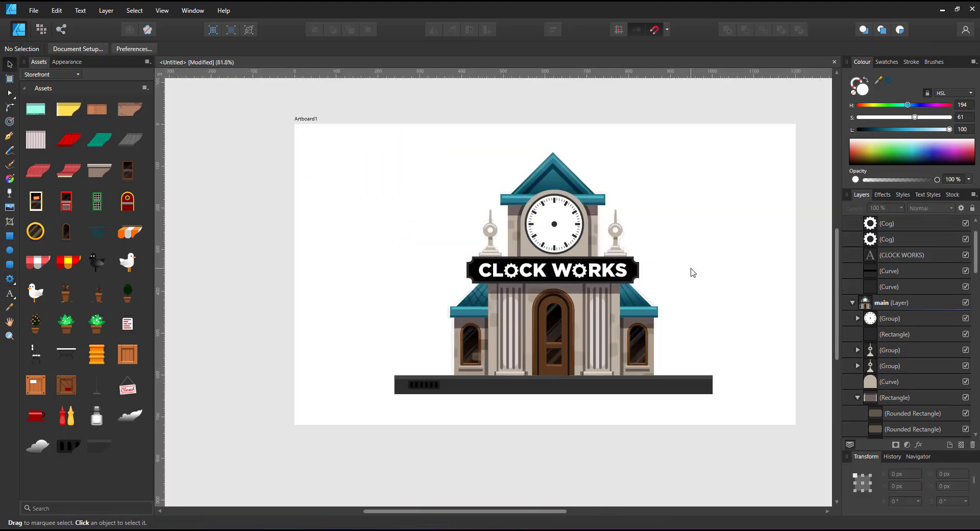
{"action": "scroll", "coordinate": [617, 303], "scroll_direction": "up", "scroll_amount": 2}
{"action": "scroll", "coordinate": [616, 303], "scroll_direction": "down", "scroll_amount": 1}
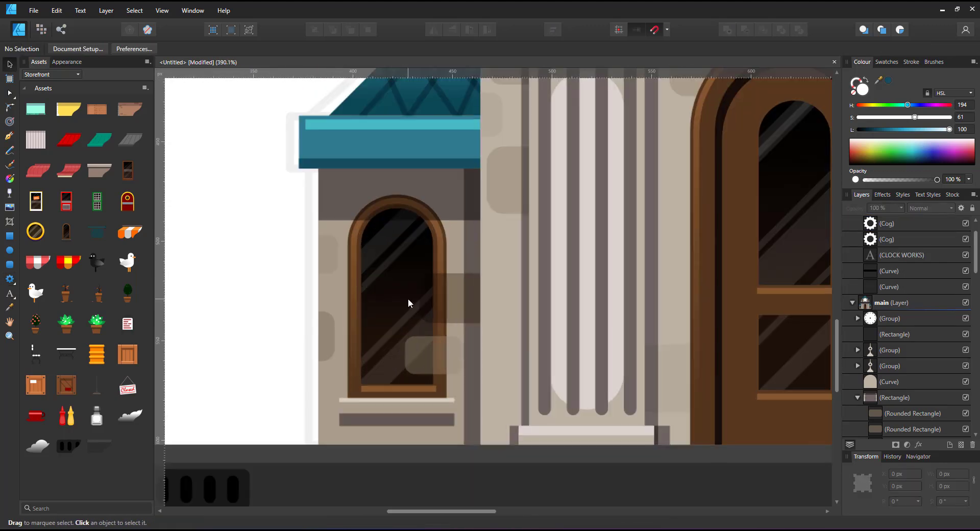
{"action": "left_click", "coordinate": [430, 366], "text": "shift"}
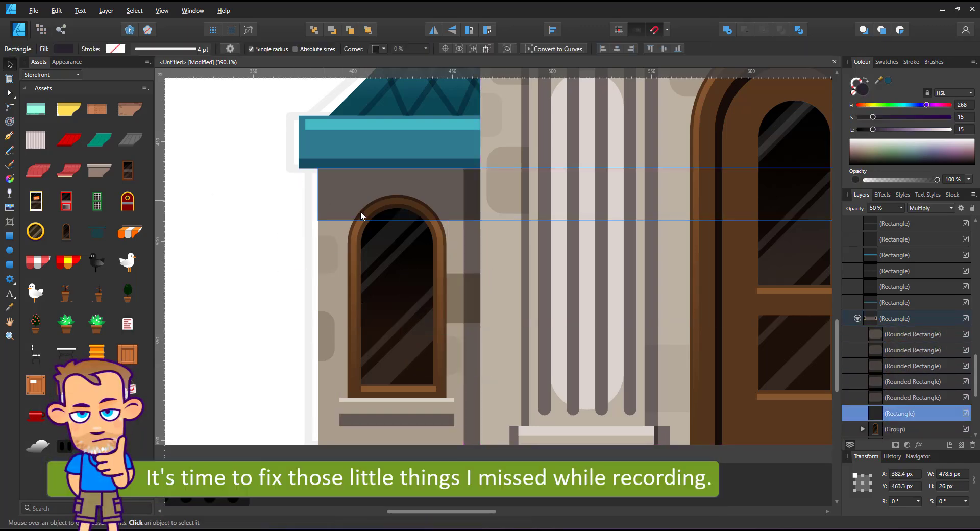
{"action": "left_click_drag", "start_coordinate": [794, 223], "coordinate": [792, 206]}
{"action": "key", "text": "ctrl+0"}
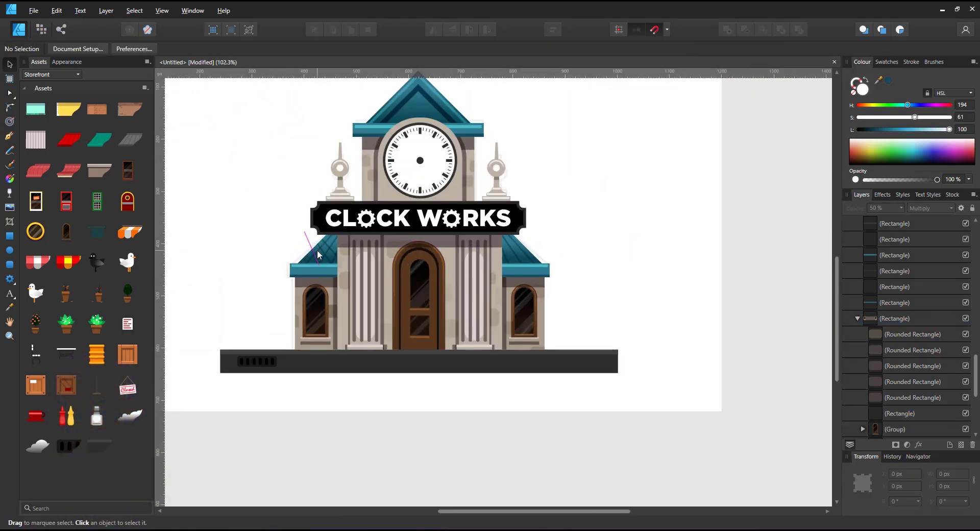
Duplicate the rectangle across the clock and place the copy across the top of the tower
{"action": "left_click", "coordinate": [317, 250]}
{"action": "left_click", "coordinate": [608, 186]}
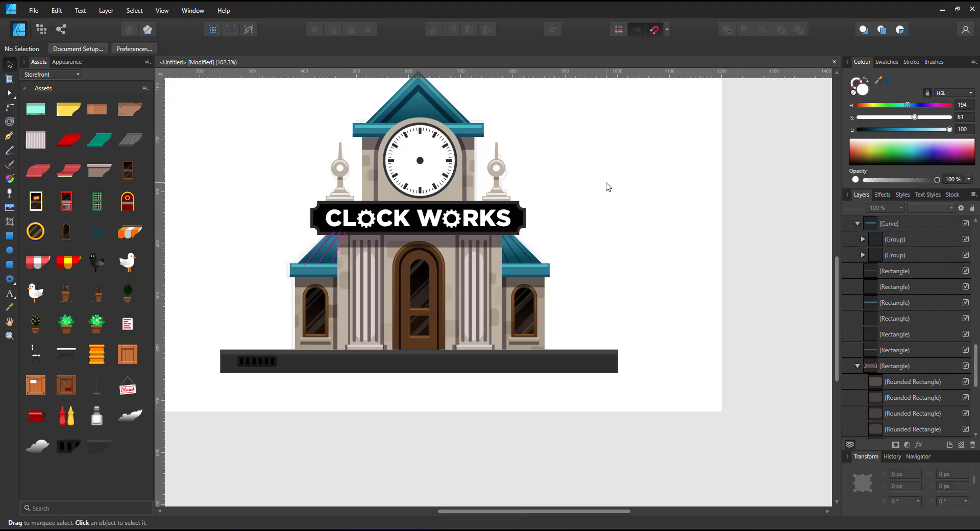
{"action": "scroll", "coordinate": [473, 114], "scroll_direction": "up", "scroll_amount": 5}
{"action": "scroll", "coordinate": [460, 247], "scroll_direction": "down", "scroll_amount": 1}
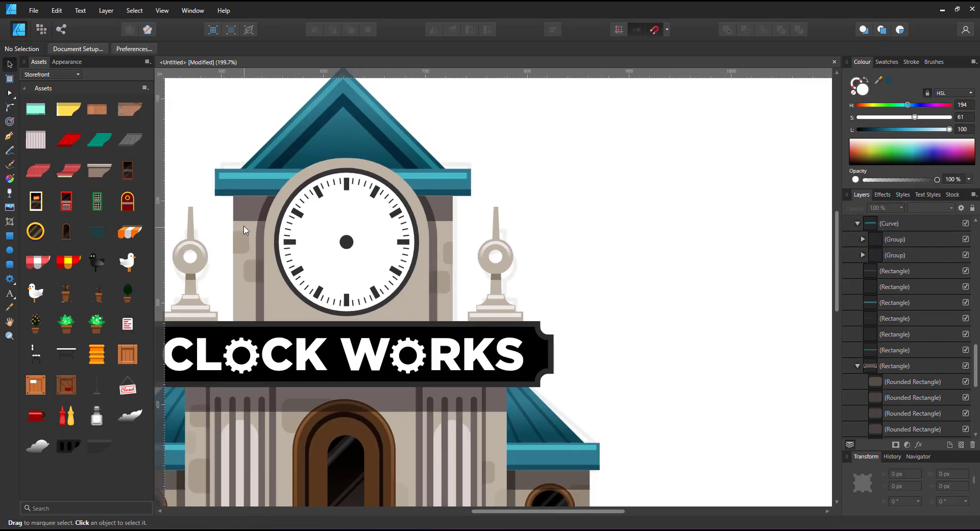
{"action": "left_click", "coordinate": [378, 220]}
{"action": "key", "text": "m"}
{"action": "left_click_drag", "start_coordinate": [221, 195], "coordinate": [463, 209]}
{"action": "key", "text": "i"}
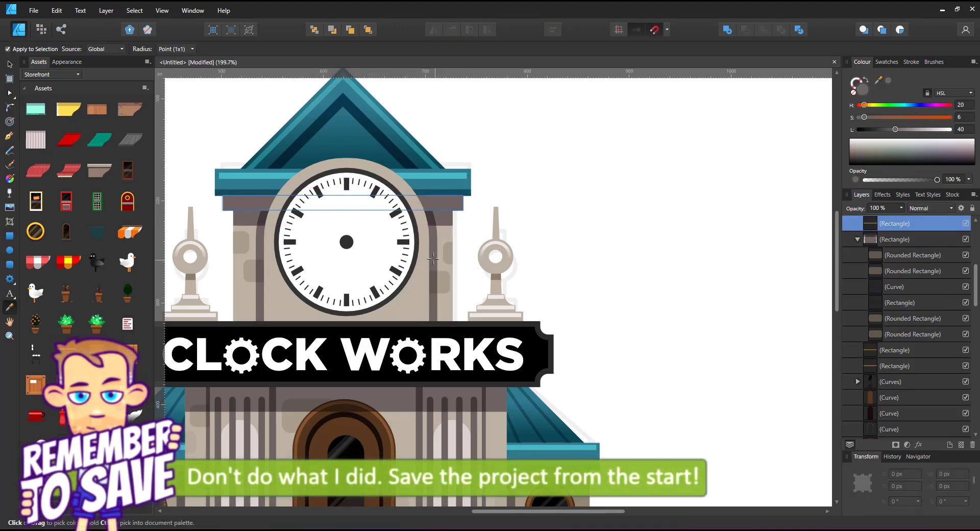
{"action": "key", "text": "v"}
{"action": "key", "text": "ctrl+d"}
{"action": "scroll", "coordinate": [446, 202], "scroll_direction": "down", "scroll_amount": 6}
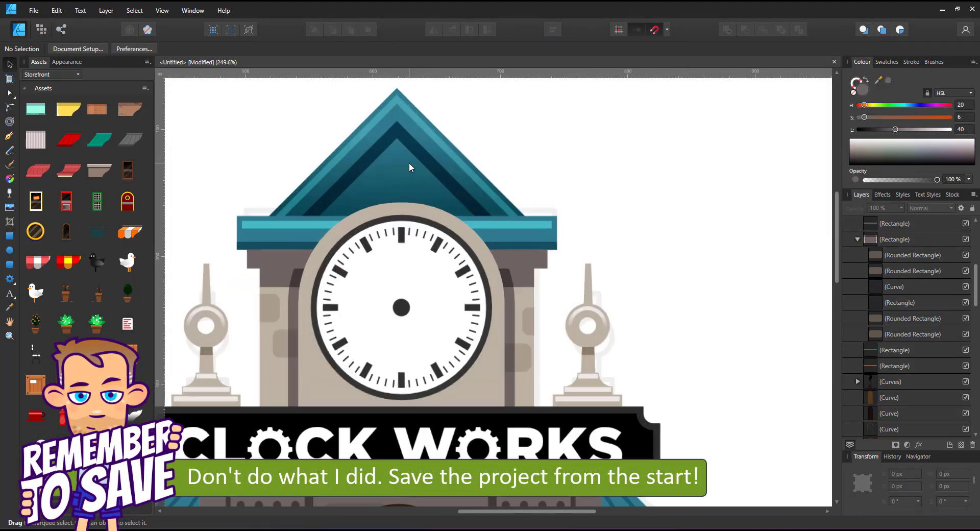
Duplicate the rectangle behind the clock and make the brown band under the roof thinner
{"action": "key", "text": "e"}
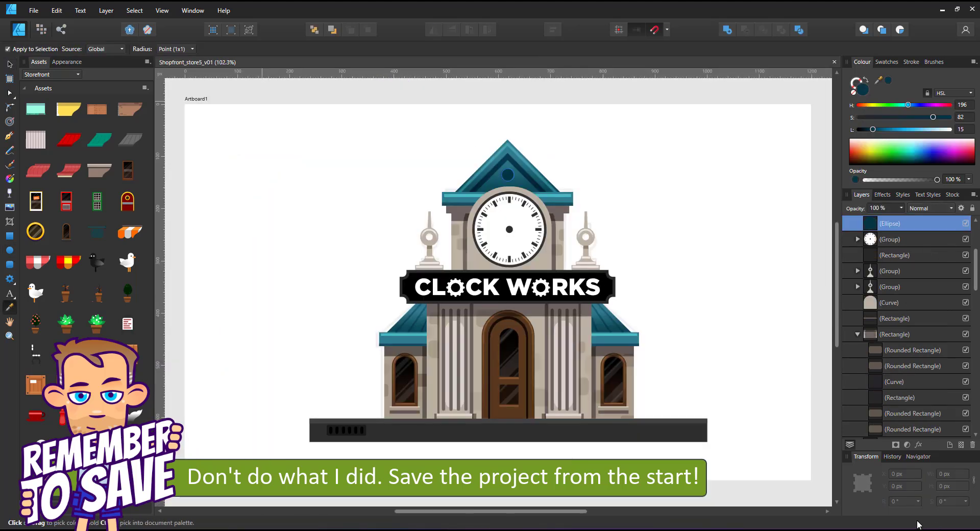
{"action": "left_click", "coordinate": [9, 63]}
{"action": "scroll", "coordinate": [513, 240], "scroll_direction": "up", "scroll_amount": 3}
{"action": "left_click", "coordinate": [629, 224]}
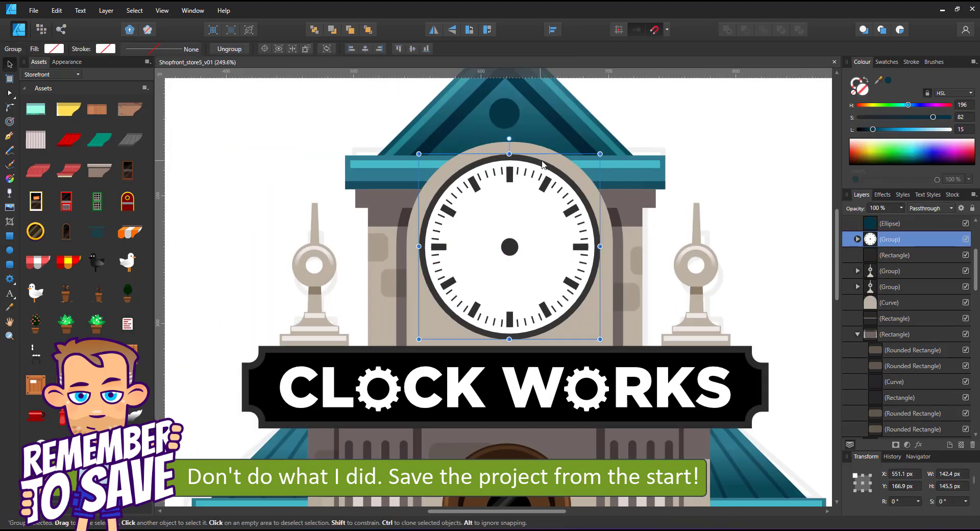
{"action": "key", "text": "ctrl+j"}
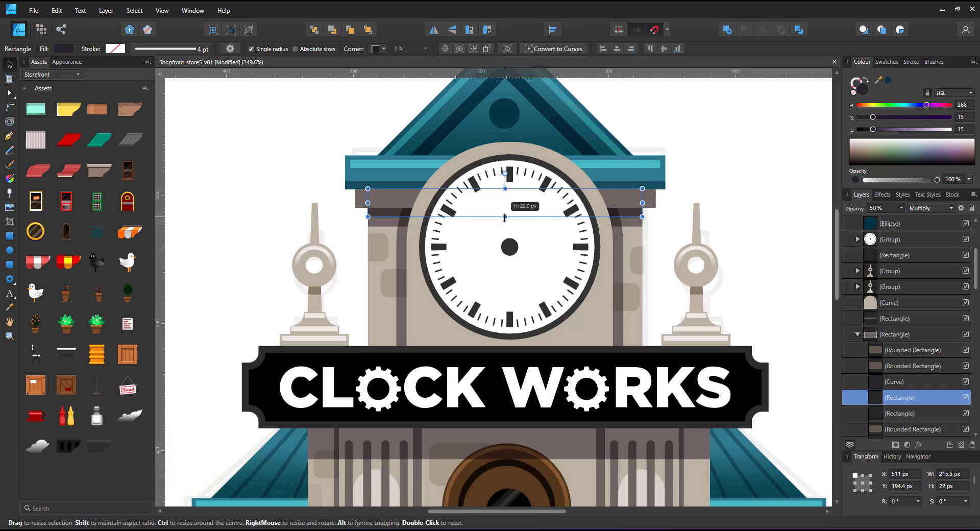
{"action": "left_click", "coordinate": [379, 201]}
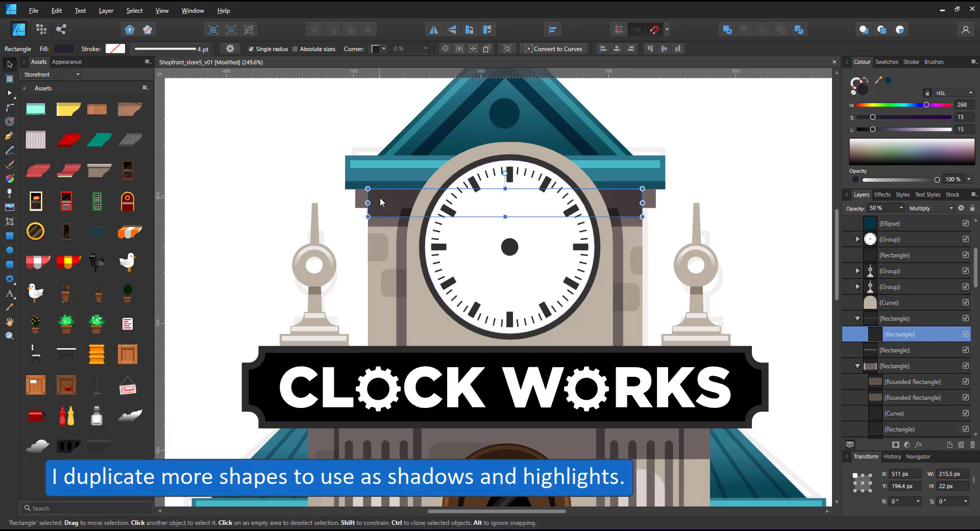
{"action": "left_click_drag", "start_coordinate": [504, 208], "coordinate": [504, 202]}
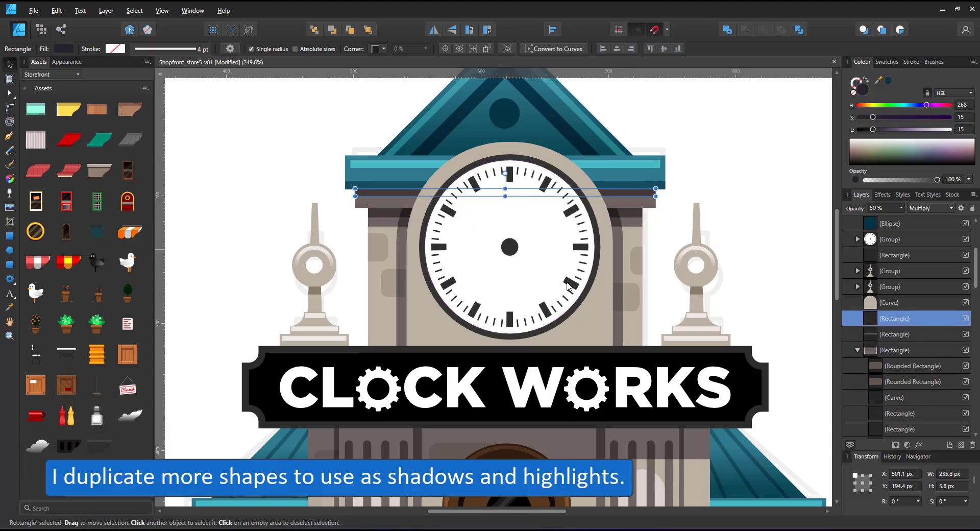
Clip the grey shading circle inside the white clock face and nest the cogs and rings there too
{"action": "left_click", "coordinate": [592, 307]}
{"action": "double_click", "coordinate": [594, 306]}
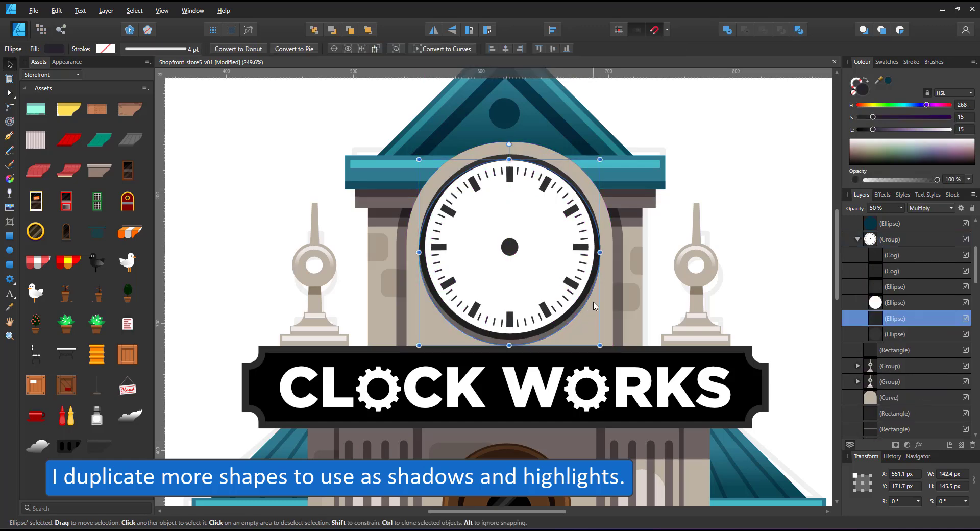
{"action": "left_click", "coordinate": [541, 240]}
{"action": "scroll", "coordinate": [502, 235], "scroll_direction": "up", "scroll_amount": 2}
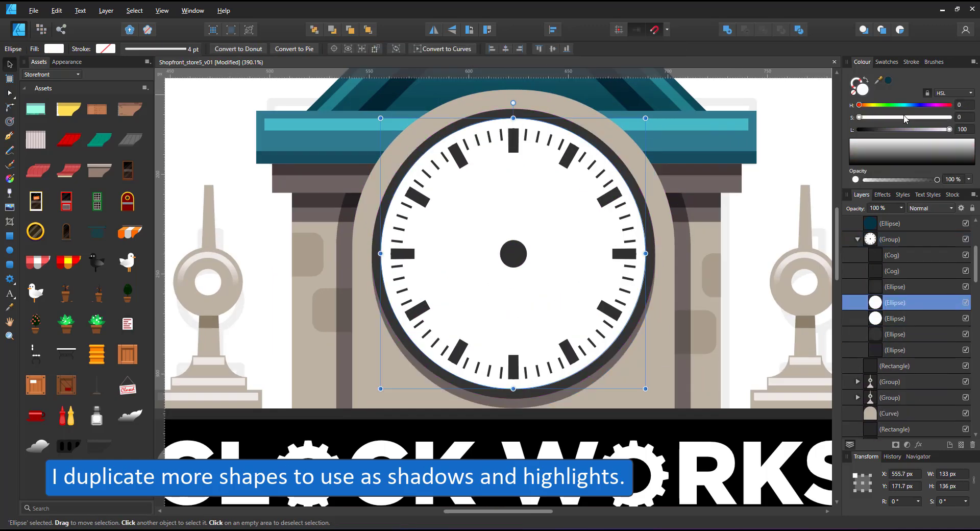
{"action": "left_click", "coordinate": [924, 318]}
{"action": "left_click_drag", "start_coordinate": [898, 318], "coordinate": [875, 302]}
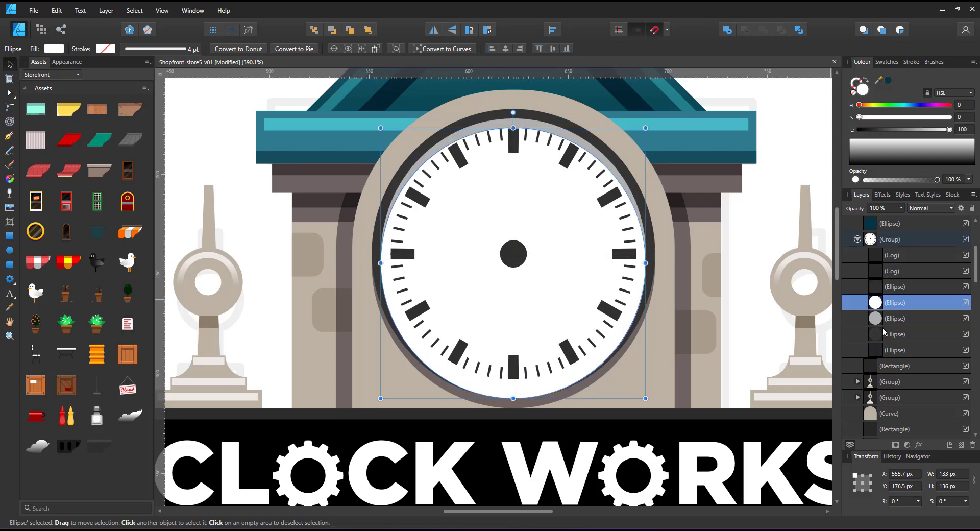
{"action": "left_click", "coordinate": [898, 286]}
{"action": "key", "text": "ctrl+z"}
{"action": "key", "text": "ctrl+z"}
{"action": "key", "text": "ctrl+z"}
{"action": "key", "text": "ctrl+z"}
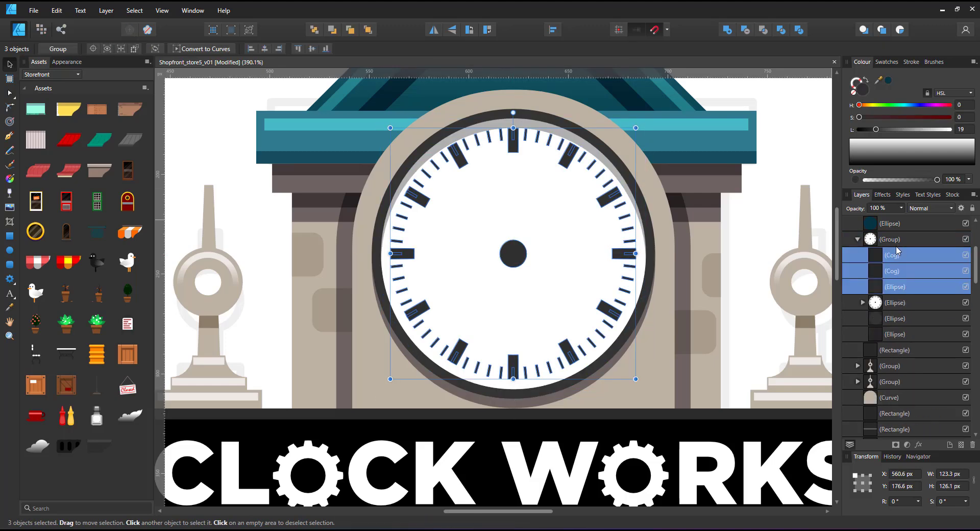
{"action": "left_click", "coordinate": [887, 317], "text": "shift"}
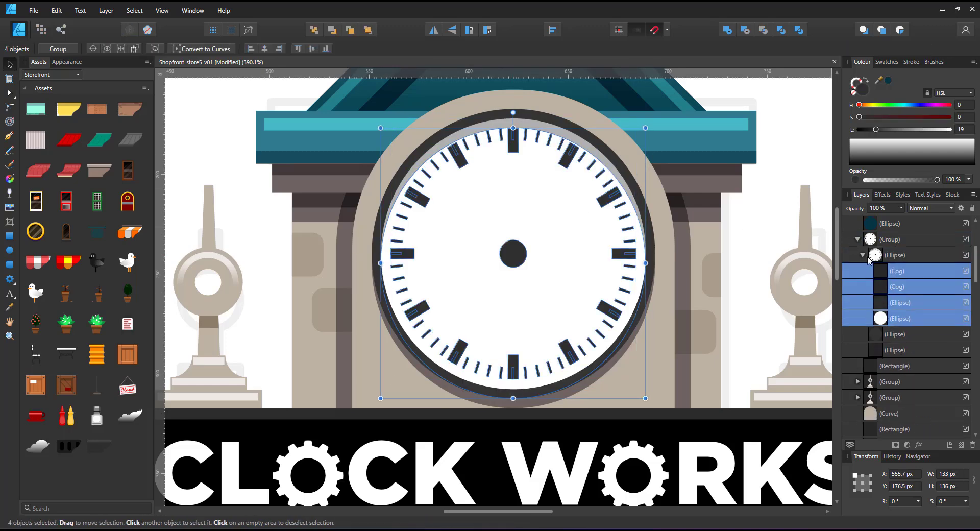
{"action": "left_click", "coordinate": [665, 209]}
Draw a thin rectangle stem from the dial top to the centre, above the clock group, in darker grey
{"action": "left_click", "coordinate": [10, 235]}
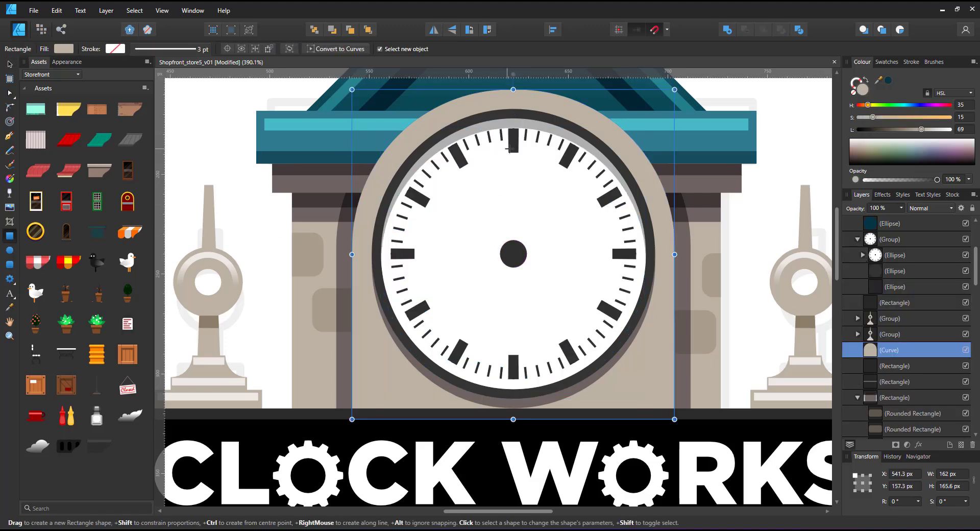
{"action": "left_click_drag", "start_coordinate": [508, 144], "coordinate": [499, 248]}
{"action": "left_click_drag", "start_coordinate": [897, 319], "coordinate": [898, 232]}
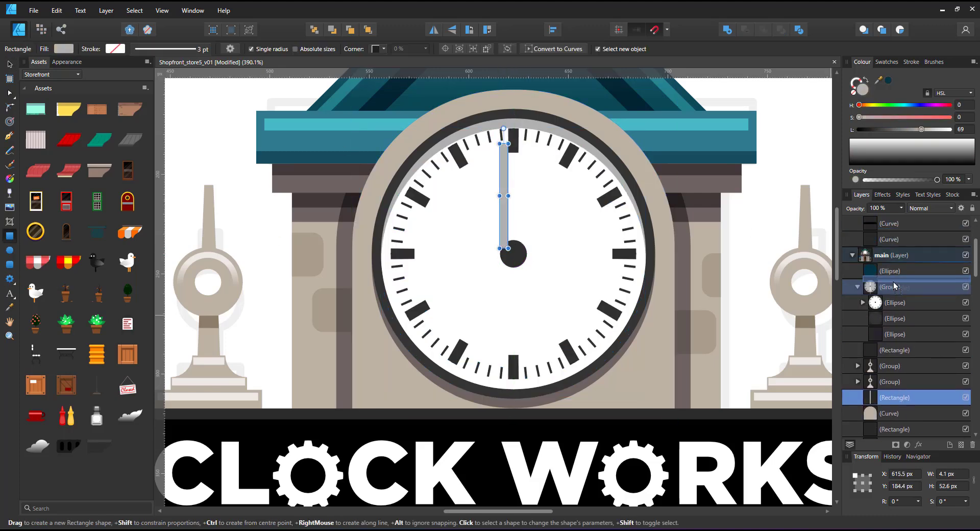
{"action": "left_click_drag", "start_coordinate": [948, 106], "coordinate": [950, 114]}
{"action": "scroll", "coordinate": [582, 217], "scroll_direction": "up", "scroll_amount": 2}
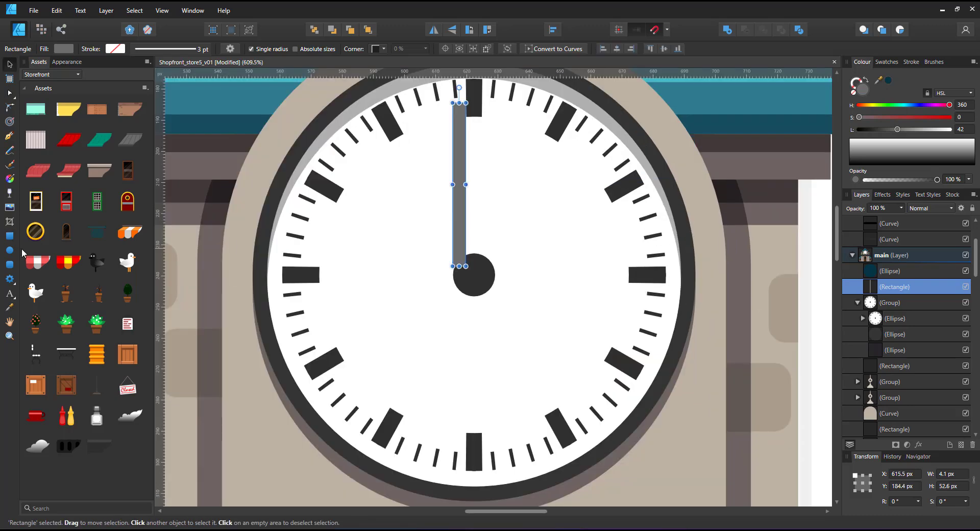
Add a wider block with concave top corners and reshaped shoulders, centred on the stem
{"action": "key", "text": "m"}
{"action": "mouse_move", "coordinate": [444, 135]}
{"action": "left_mouse_down"}
{"action": "mouse_move", "coordinate": [476, 223]}
{"action": "mouse_move", "coordinate": [495, 229]}
{"action": "left_mouse_up"}
{"action": "left_click", "coordinate": [10, 108]}
{"action": "left_click", "coordinate": [481, 136]}
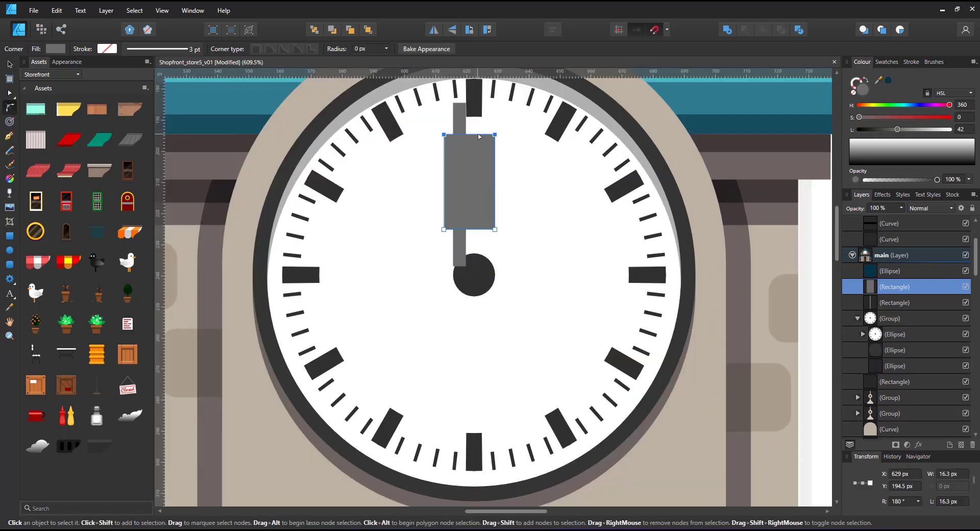
{"action": "left_click", "coordinate": [287, 50]}
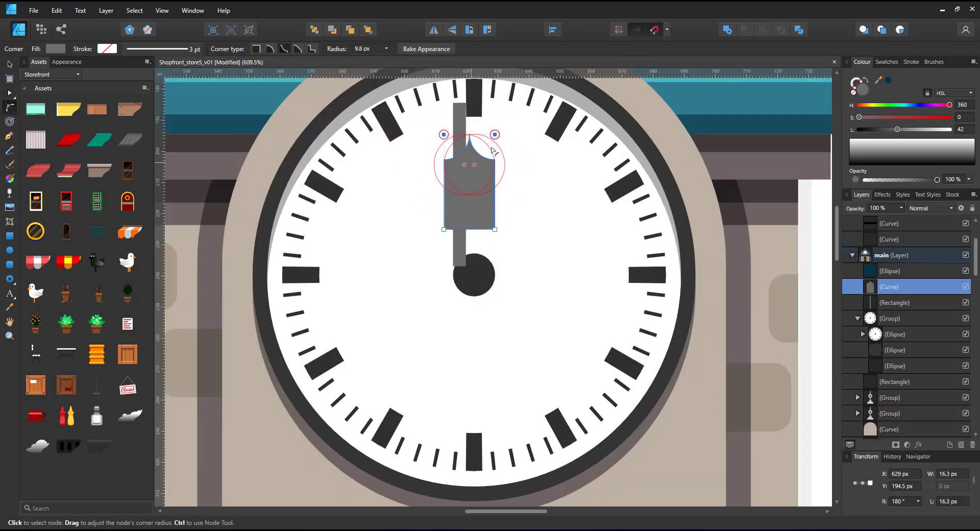
{"action": "key", "text": "a"}
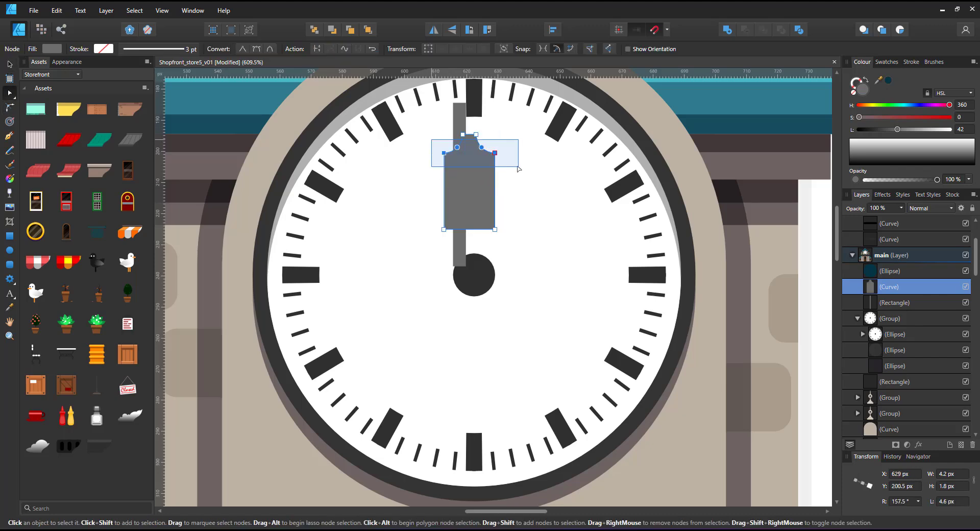
{"action": "left_click_drag", "start_coordinate": [479, 210], "coordinate": [484, 203]}
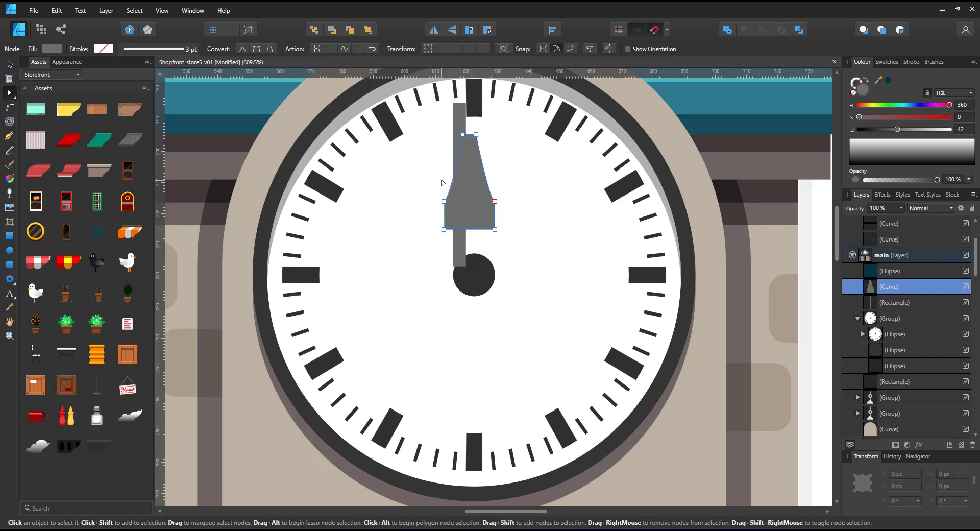
{"action": "left_click", "coordinate": [494, 201]}
{"action": "left_click", "coordinate": [9, 64]}
{"action": "left_click_drag", "start_coordinate": [493, 205], "coordinate": [482, 190]}
{"action": "key", "text": "m"}
{"action": "scroll", "coordinate": [494, 219], "scroll_direction": "up", "scroll_amount": 3}
Draw a crossbar across the hand and combine all four pieces into one compound hand
{"action": "left_click_drag", "start_coordinate": [500, 225], "coordinate": [446, 211]}
{"action": "key", "text": "m"}
{"action": "key", "text": "v"}
{"action": "left_click", "coordinate": [893, 334], "text": "shift"}
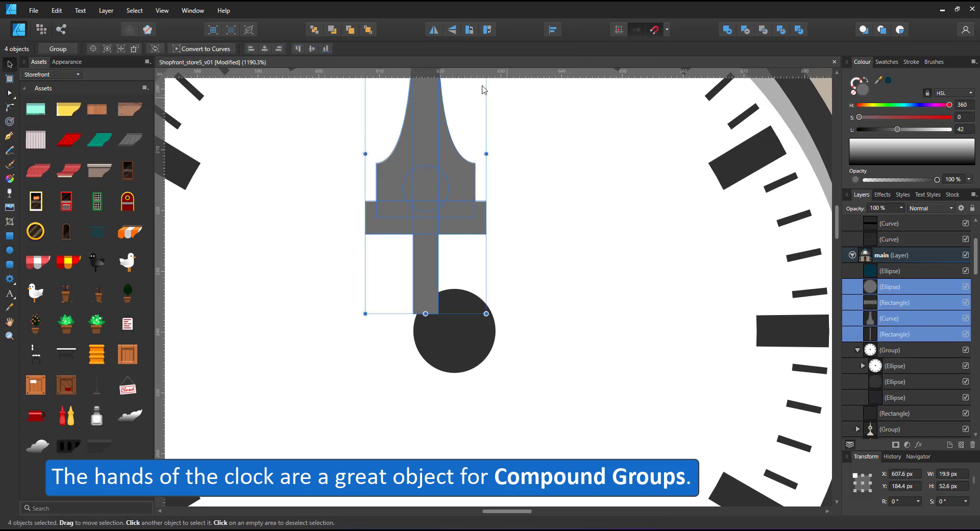
{"action": "left_click", "coordinate": [726, 30], "text": "alt"}
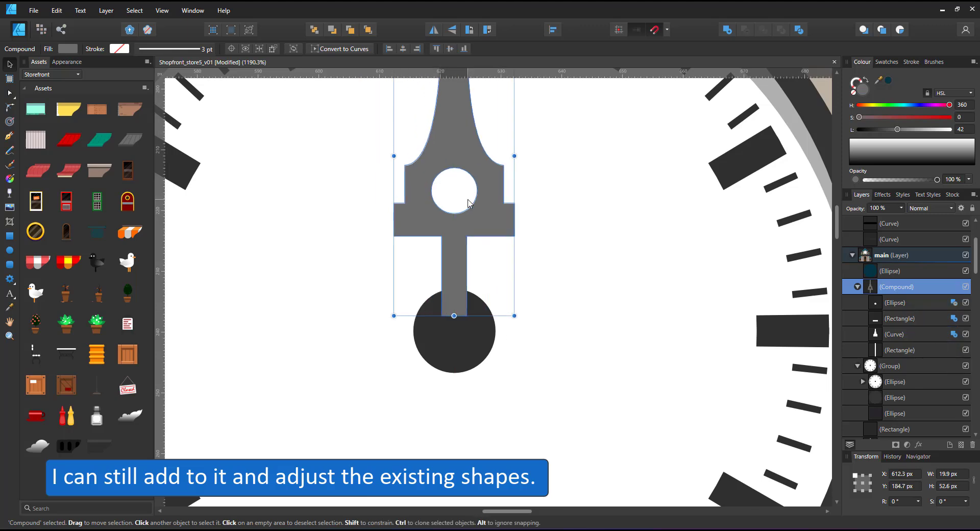
Resize the stem inside the compound, copy it upward as the tip, and duplicate the crossbar
{"action": "scroll", "coordinate": [466, 189], "scroll_direction": "down", "scroll_amount": 2}
{"action": "double_click", "coordinate": [466, 130]}
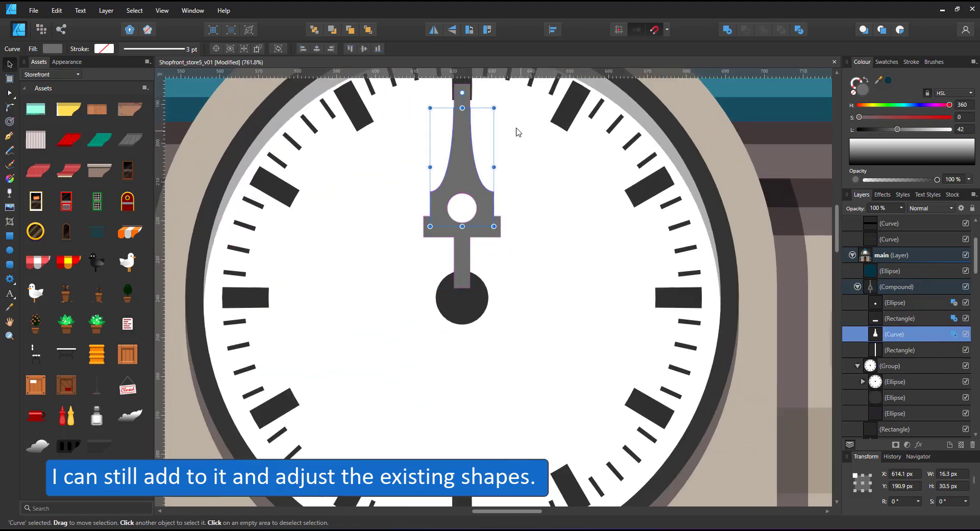
{"action": "left_click", "coordinate": [456, 90]}
{"action": "left_click_drag", "start_coordinate": [466, 136], "coordinate": [465, 135]}
{"action": "left_click_drag", "start_coordinate": [469, 212], "coordinate": [463, 172], "text": "ctrl"}
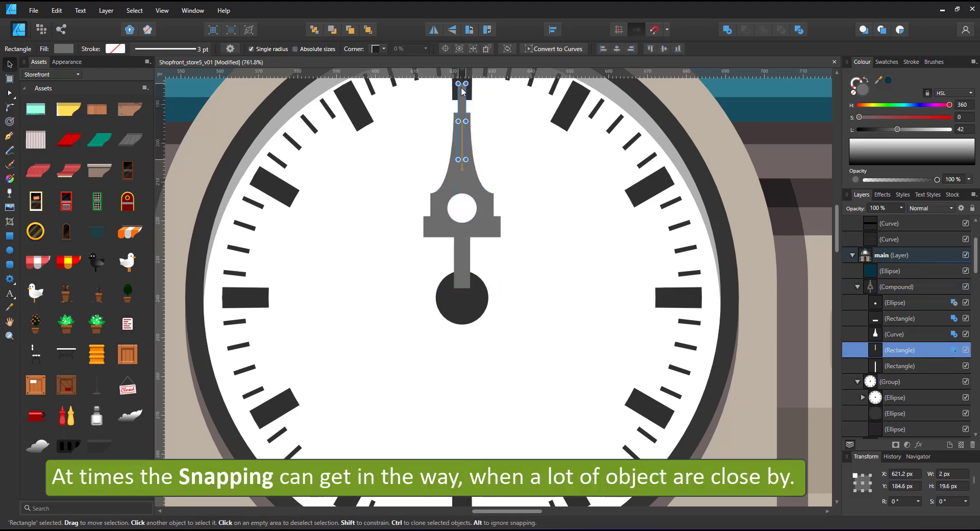
{"action": "left_click", "coordinate": [497, 234]}
{"action": "key", "text": "ctrl+j"}
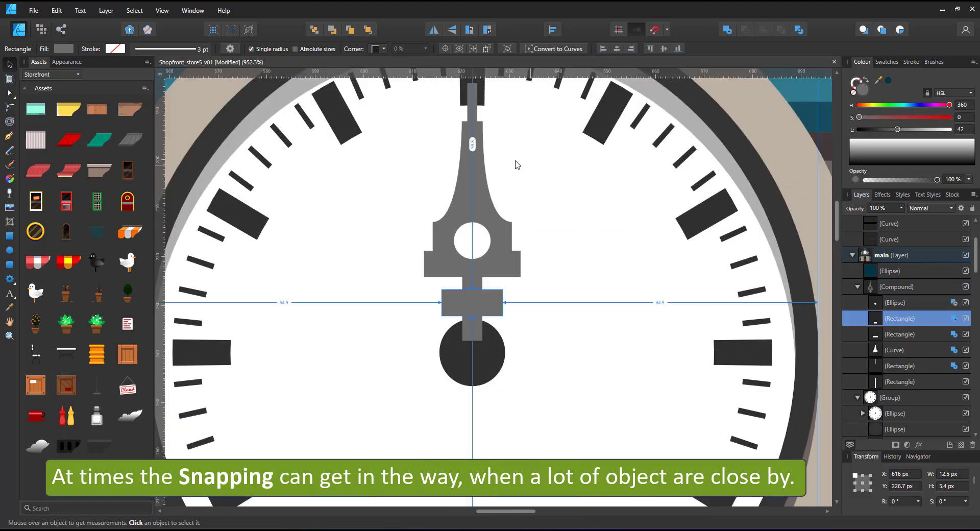
Copy the hand to the right, delete its extra pieces, and add a ring and block below
{"action": "scroll", "coordinate": [516, 164], "scroll_direction": "down", "scroll_amount": 2}
{"action": "scroll", "coordinate": [514, 169], "scroll_direction": "up", "scroll_amount": 2}
{"action": "left_click", "coordinate": [478, 185]}
{"action": "left_click_drag", "start_coordinate": [478, 185], "coordinate": [599, 185]}
{"action": "double_click", "coordinate": [623, 222]}
{"action": "key", "text": "Delete"}
{"action": "key", "text": "Delete"}
{"action": "key", "text": "Delete"}
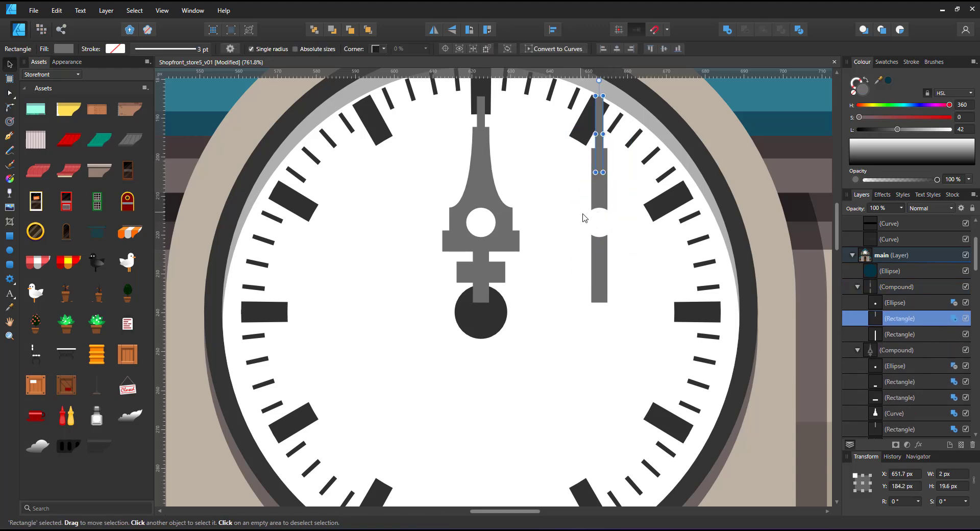
{"action": "key", "text": "e"}
{"action": "mouse_move", "coordinate": [584, 202]}
{"action": "left_mouse_down"}
{"action": "mouse_move", "coordinate": [630, 245]}
{"action": "mouse_move", "coordinate": [618, 231]}
{"action": "left_mouse_up"}
{"action": "key", "text": "m"}
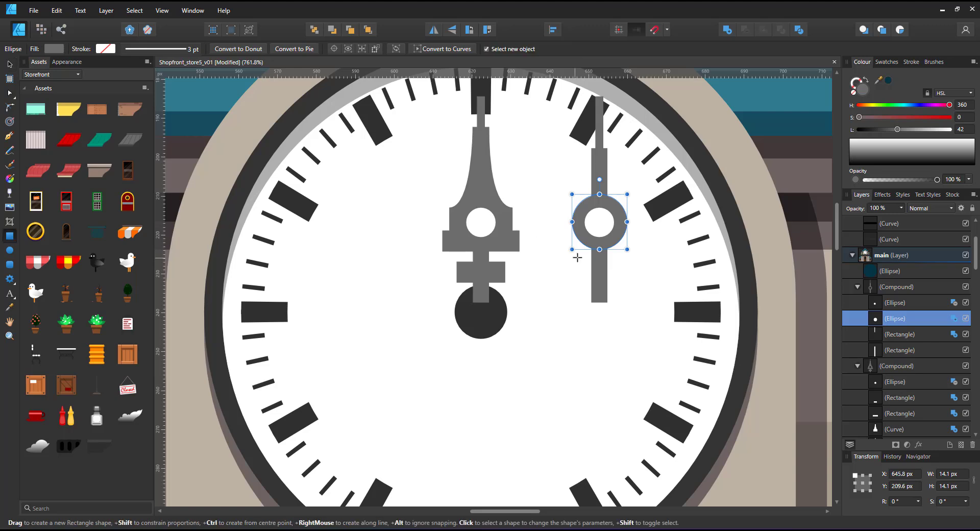
{"action": "left_click_drag", "start_coordinate": [620, 274], "coordinate": [620, 274]}
{"action": "scroll", "coordinate": [617, 280], "scroll_direction": "up", "scroll_amount": 3}
Move the six-part second hand lower on the dial, stretch its stem up, and edit its block's corners
{"action": "left_click", "coordinate": [895, 302]}
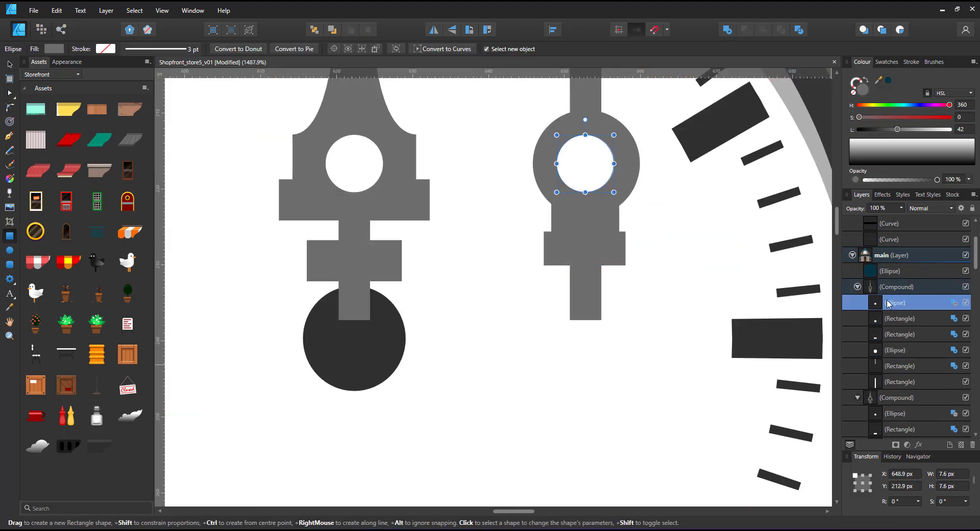
{"action": "left_click", "coordinate": [895, 381], "text": "shift"}
{"action": "key", "text": "v"}
{"action": "scroll", "coordinate": [576, 235], "scroll_direction": "down", "scroll_amount": 3}
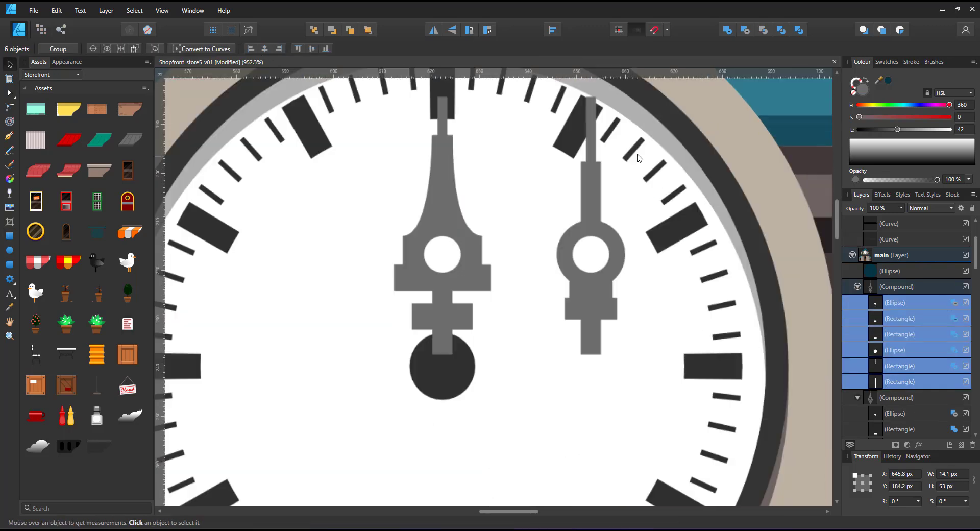
{"action": "left_click_drag", "start_coordinate": [576, 240], "coordinate": [559, 318]}
{"action": "double_click", "coordinate": [573, 214]}
{"action": "left_click_drag", "start_coordinate": [572, 169], "coordinate": [577, 134]}
{"action": "left_click", "coordinate": [895, 302]}
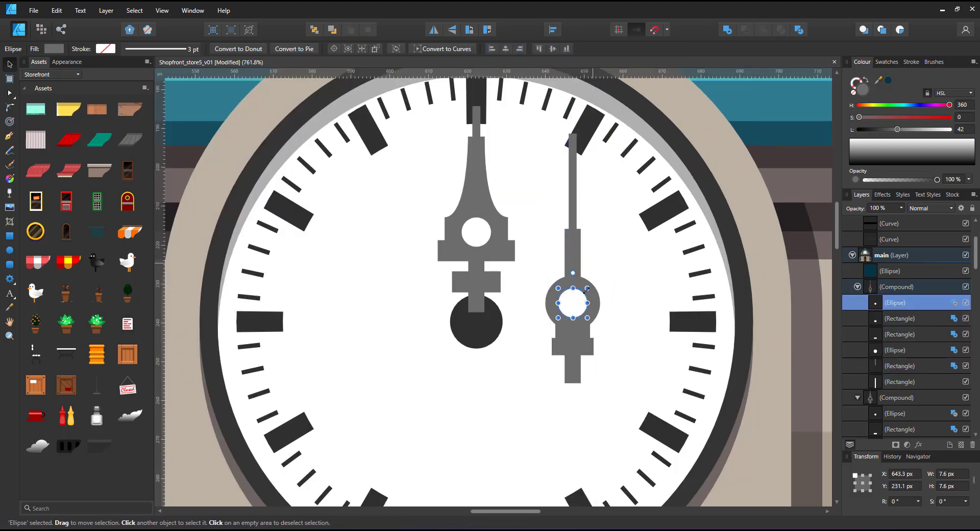
{"action": "left_click", "coordinate": [895, 350], "text": "ctrl"}
{"action": "left_click", "coordinate": [572, 324]}
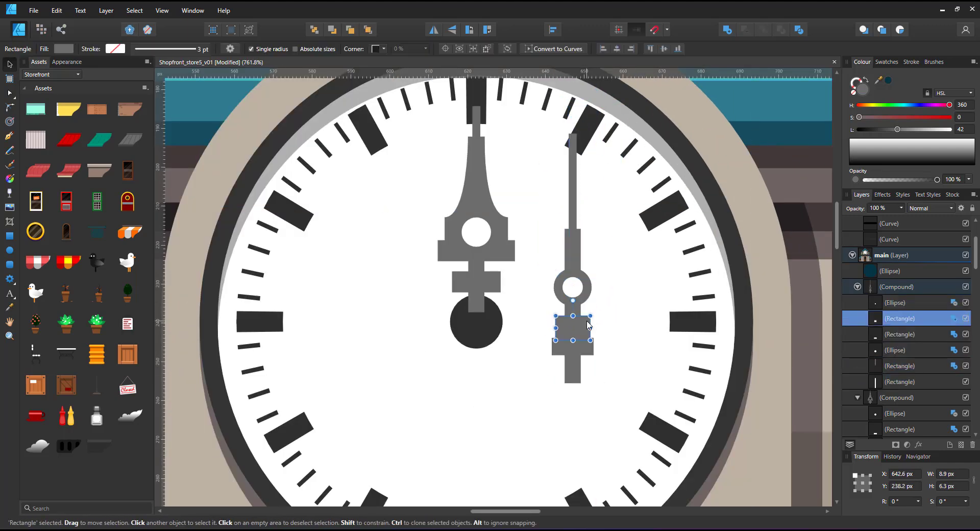
{"action": "key", "text": "c"}
{"action": "scroll", "coordinate": [562, 346], "scroll_direction": "up", "scroll_amount": 3}
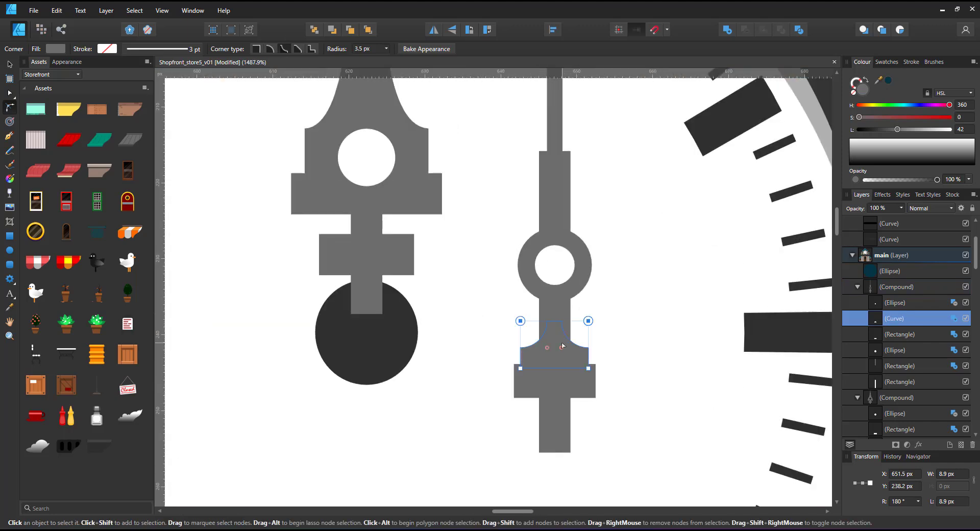
Refine the first hand's crossbars, raising the upper bar's bottom edge slightly
{"action": "left_click", "coordinate": [10, 64]}
{"action": "scroll", "coordinate": [579, 239], "scroll_direction": "down", "scroll_amount": 3}
{"action": "left_click", "coordinate": [663, 286]}
{"action": "left_click", "coordinate": [560, 144]}
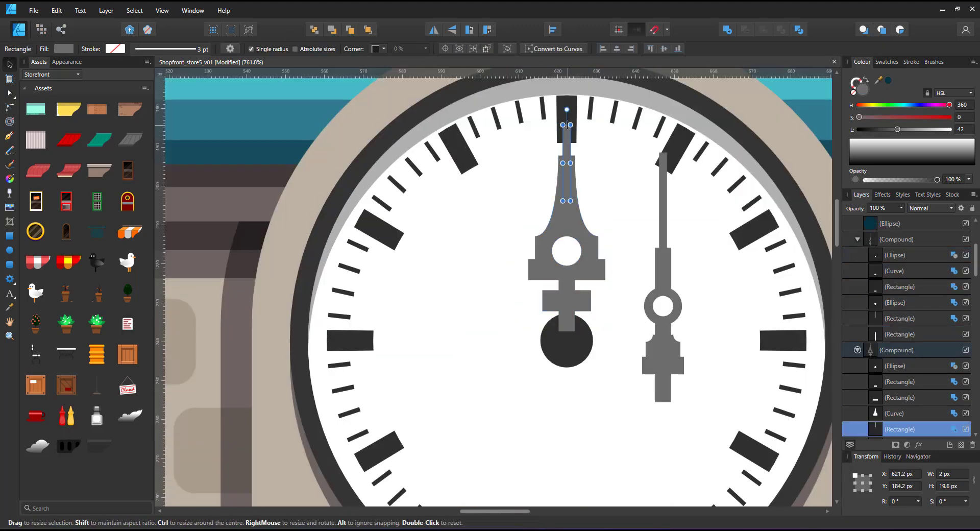
{"action": "double_click", "coordinate": [571, 227]}
{"action": "left_click", "coordinate": [573, 226]}
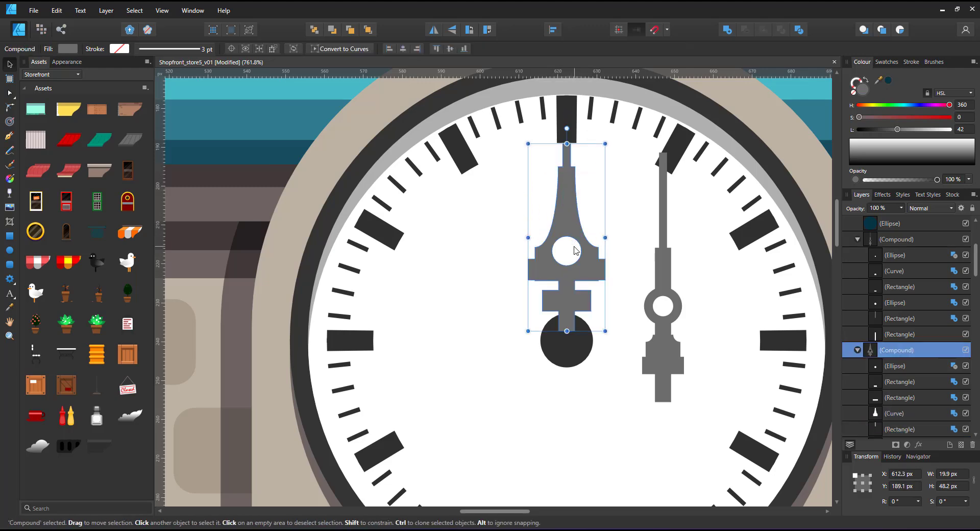
{"action": "scroll", "coordinate": [569, 245], "scroll_direction": "up", "scroll_amount": 1}
{"action": "double_click", "coordinate": [566, 275]}
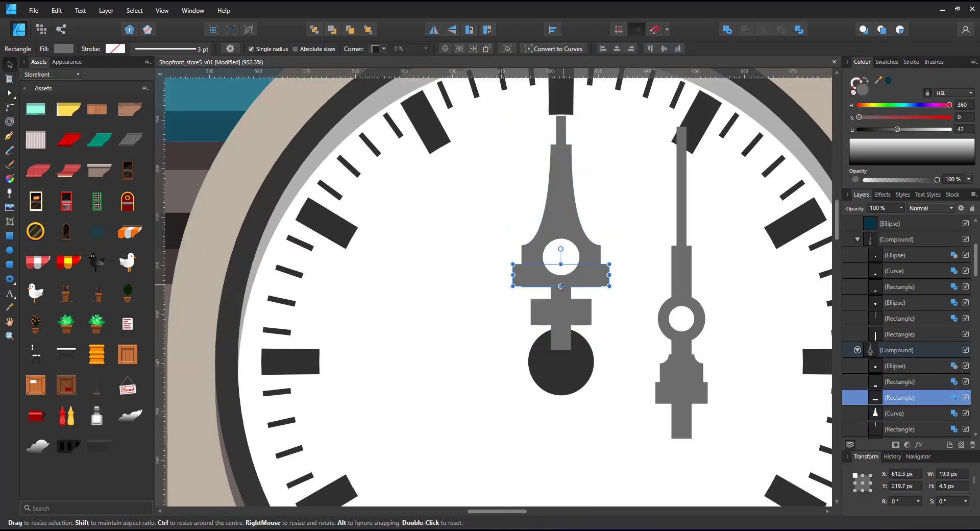
{"action": "left_click_drag", "start_coordinate": [561, 293], "coordinate": [561, 290]}
{"action": "left_click", "coordinate": [584, 316]}
Stack the second hand on the first, darken the fill, and rotate hands to 11, 3:20 and 7 o'clock
{"action": "left_click_drag", "start_coordinate": [684, 398], "coordinate": [563, 308]}
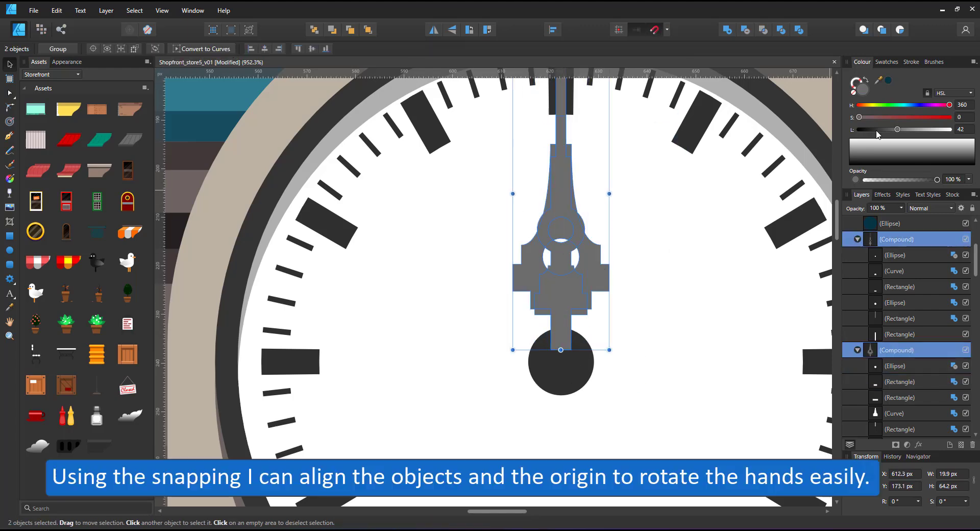
{"action": "left_click", "coordinate": [555, 188]}
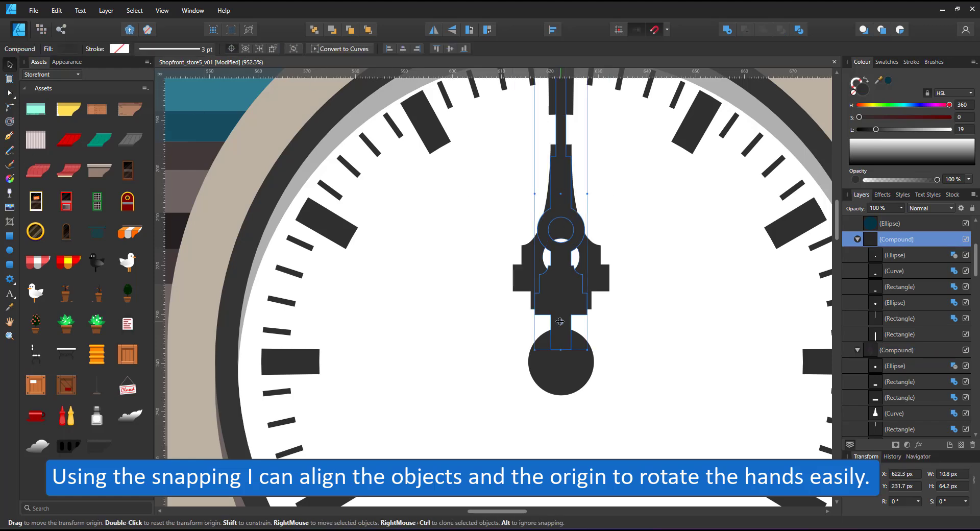
{"action": "scroll", "coordinate": [578, 199], "scroll_direction": "down", "scroll_amount": 2}
{"action": "left_click_drag", "start_coordinate": [571, 84], "coordinate": [462, 111]}
{"action": "left_click", "coordinate": [571, 222]}
{"action": "left_click_drag", "start_coordinate": [571, 132], "coordinate": [741, 332]}
{"action": "left_click", "coordinate": [507, 193]}
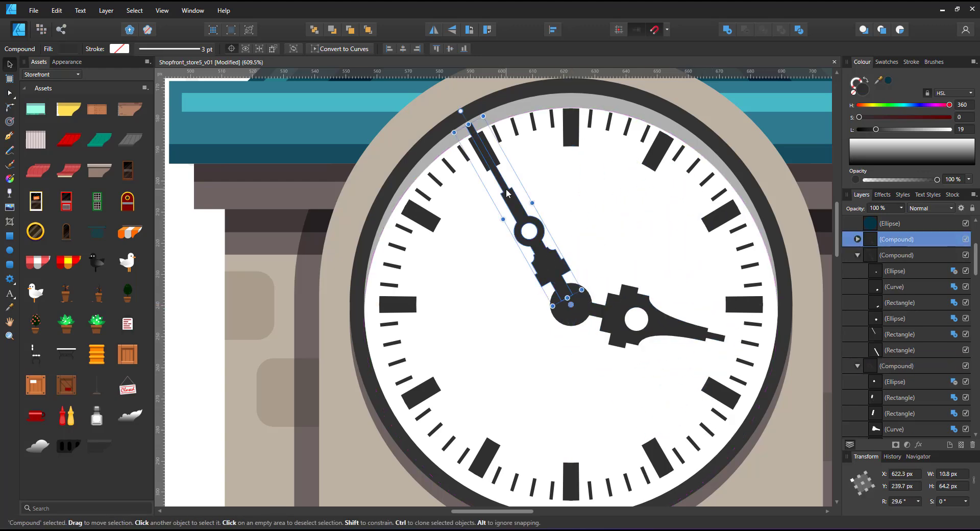
{"action": "left_click_drag", "start_coordinate": [461, 111], "coordinate": [457, 494]}
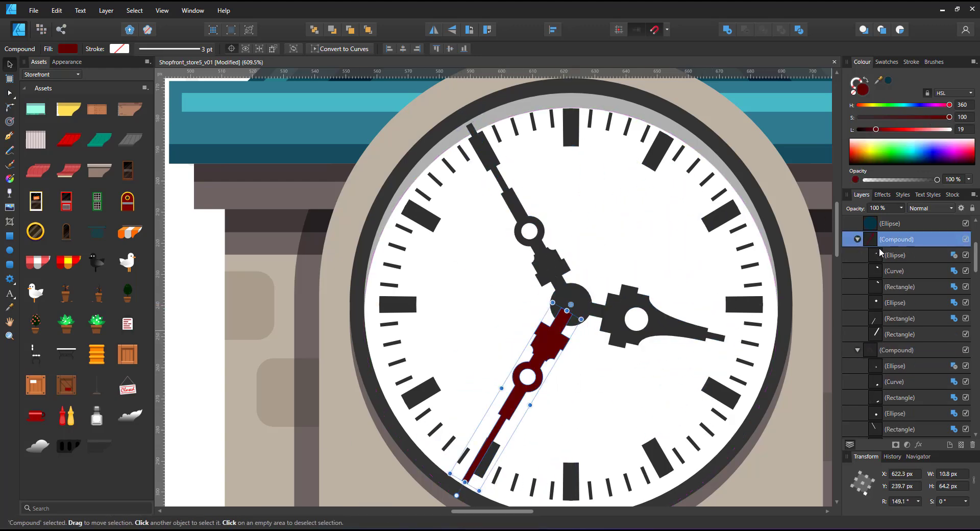
Delete the red hand's ring and blob, then move all three hands into the clock group
{"action": "left_click", "coordinate": [871, 253]}
{"action": "left_click", "coordinate": [887, 303], "text": "shift"}
{"action": "key", "text": "Delete"}
{"action": "left_click", "coordinate": [573, 297]}
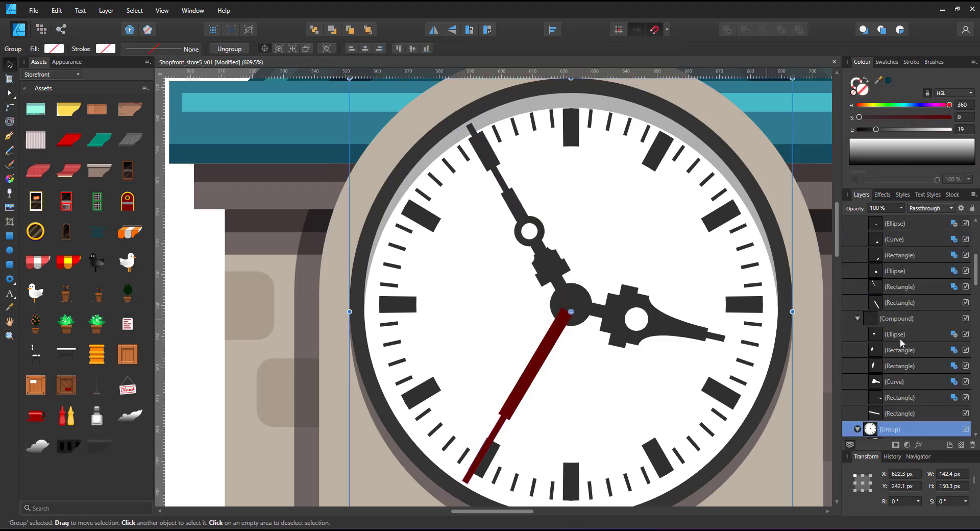
{"action": "left_click", "coordinate": [892, 314]}
{"action": "left_click", "coordinate": [897, 265], "text": "ctrl"}
{"action": "left_click", "coordinate": [896, 271], "text": "shift"}
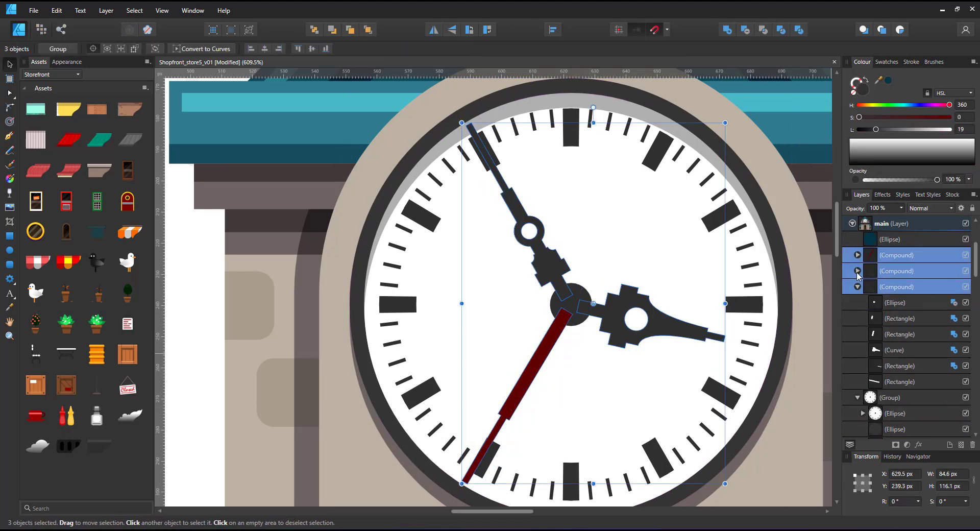
{"action": "left_click_drag", "start_coordinate": [896, 286], "coordinate": [896, 404]}
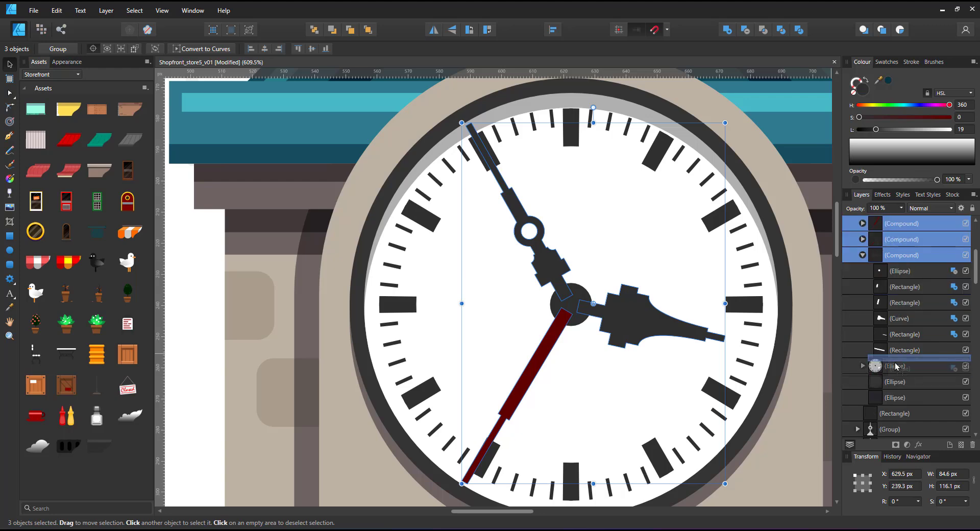
Bring the centre-cap ellipse above the hands, make it black, and shrink it to a small dot
{"action": "scroll", "coordinate": [897, 270], "scroll_direction": "down", "scroll_amount": 3}
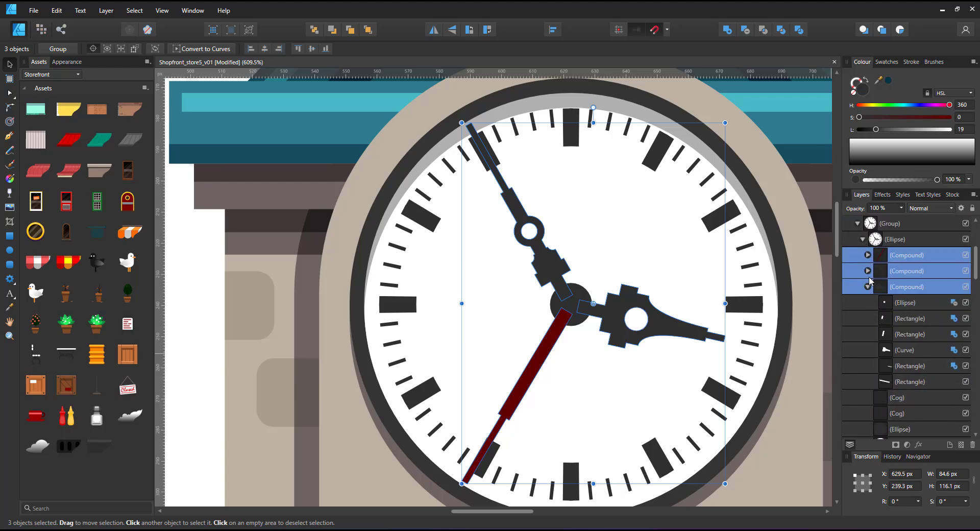
{"action": "left_click", "coordinate": [906, 254]}
{"action": "left_click", "coordinate": [863, 239]}
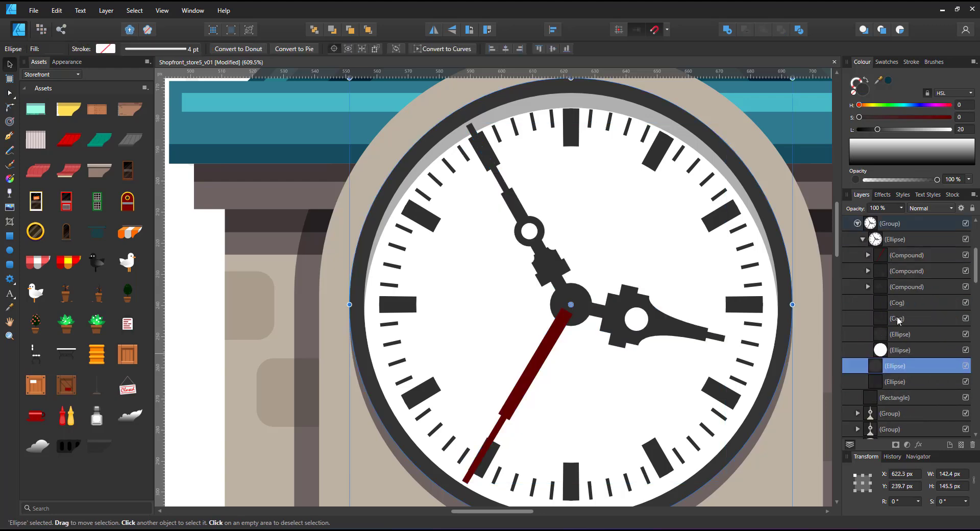
{"action": "left_click", "coordinate": [895, 309]}
{"action": "left_click", "coordinate": [895, 327]}
{"action": "key", "text": "ctrl+shift+]"}
{"action": "left_click_drag", "start_coordinate": [876, 129], "coordinate": [858, 129]}
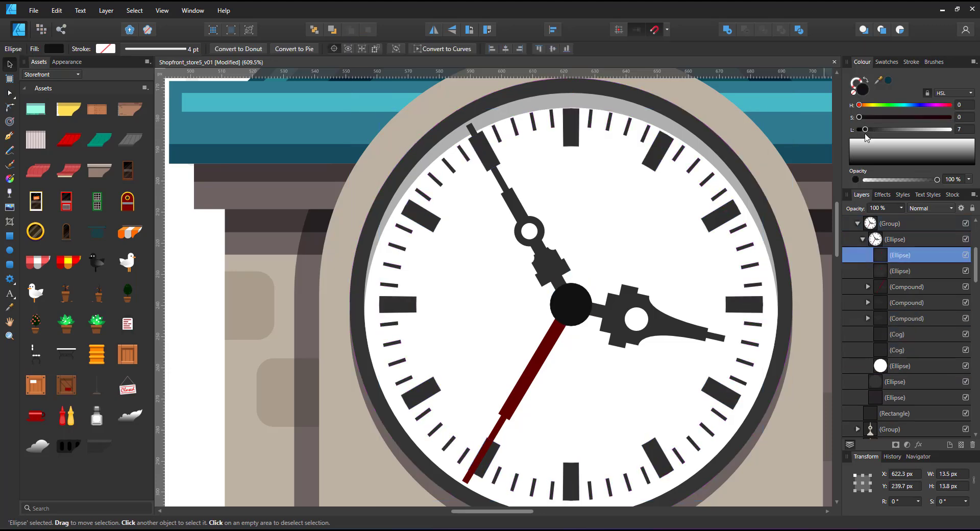
{"action": "left_click_drag", "start_coordinate": [592, 283], "coordinate": [590, 291]}
Zoom out to the whole artboard, deselect, and make the main top-level layer receive new shapes
{"action": "left_click", "coordinate": [562, 329]}
{"action": "key", "text": "ctrl+0"}
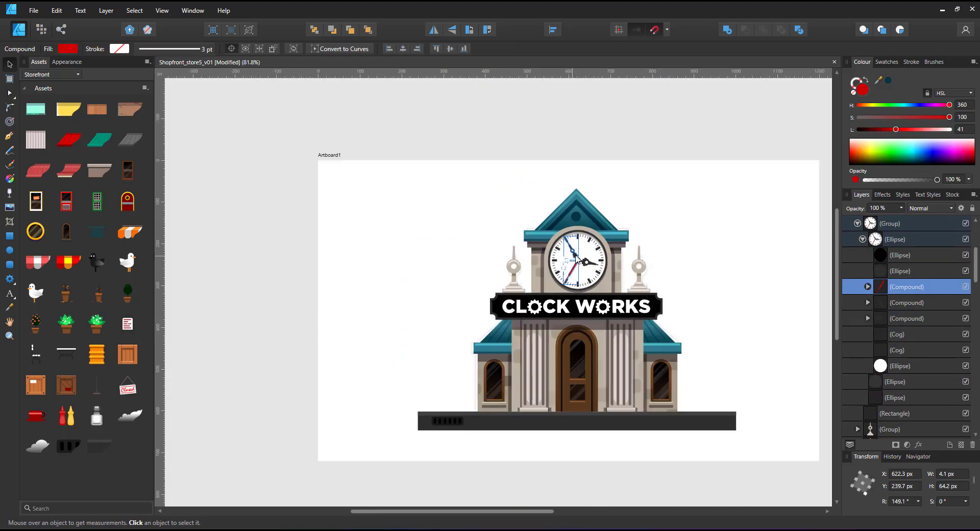
{"action": "key", "text": "ctrl+d"}
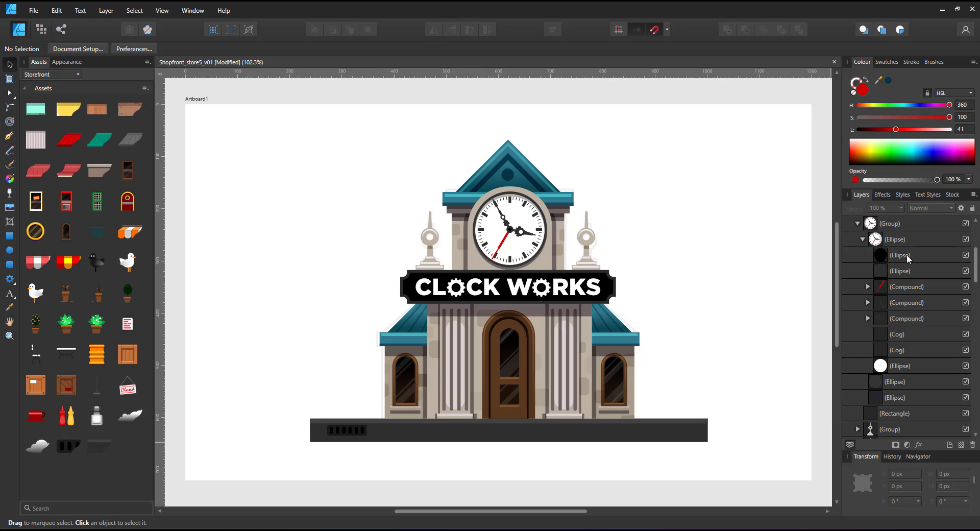
{"action": "scroll", "coordinate": [887, 252], "scroll_direction": "up", "scroll_amount": 5}
{"action": "left_click", "coordinate": [852, 255]}
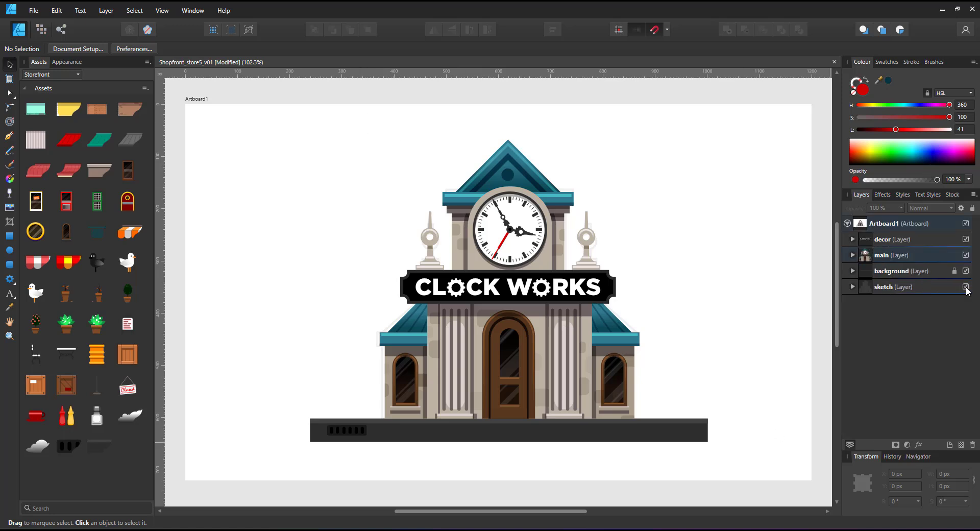
{"action": "left_click", "coordinate": [887, 261]}
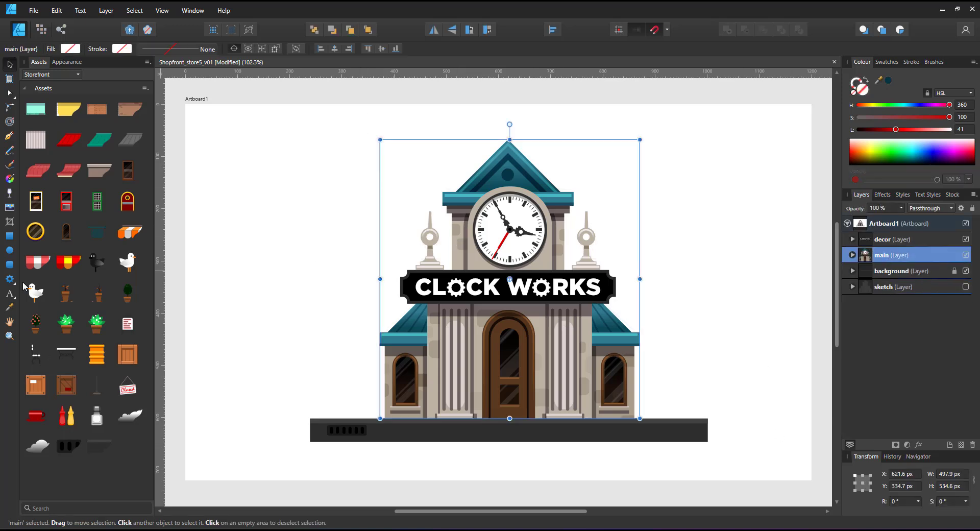
Draw a large cog with the door's brown linear gradient behind the building at the tower's lower left
{"action": "left_click", "coordinate": [9, 279]}
{"action": "left_click_drag", "start_coordinate": [335, 176], "coordinate": [473, 314]}
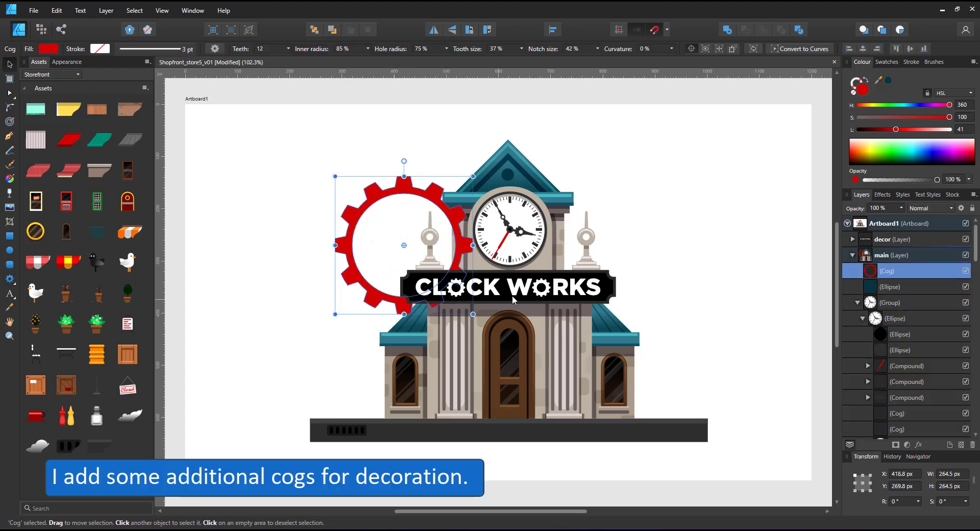
{"action": "key", "text": "i"}
{"action": "left_click", "coordinate": [506, 322]}
{"action": "left_click_drag", "start_coordinate": [370, 191], "coordinate": [404, 259]}
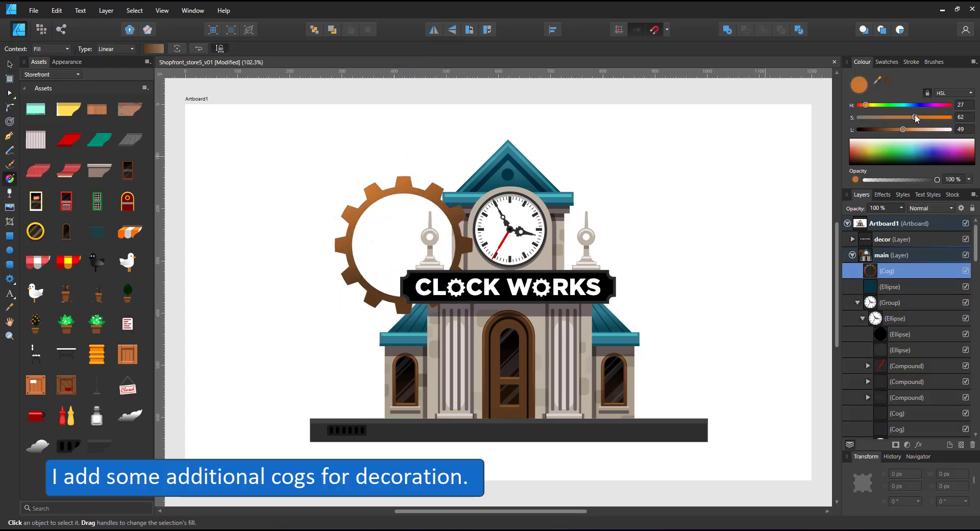
{"action": "key", "text": "v"}
{"action": "key", "text": "ctrl+shift+bracketleft"}
{"action": "left_click_drag", "start_coordinate": [472, 314], "coordinate": [437, 328]}
{"action": "left_click_drag", "start_coordinate": [375, 255], "coordinate": [393, 312]}
Clone the cog to the right side of the building and enlarge it
{"action": "scroll", "coordinate": [388, 314], "scroll_direction": "up", "scroll_amount": 3}
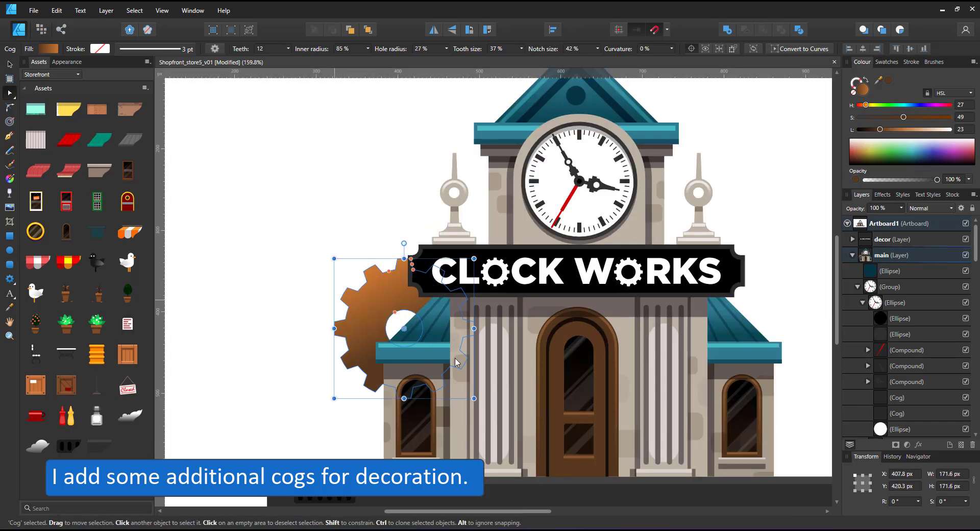
{"action": "left_click_drag", "start_coordinate": [457, 346], "coordinate": [830, 333]}
{"action": "scroll", "coordinate": [428, 335], "scroll_direction": "down", "scroll_amount": 2}
{"action": "mouse_move", "coordinate": [742, 286]}
{"action": "left_mouse_down"}
{"action": "mouse_move", "coordinate": [768, 260]}
{"action": "mouse_move", "coordinate": [738, 290]}
{"action": "left_mouse_up"}
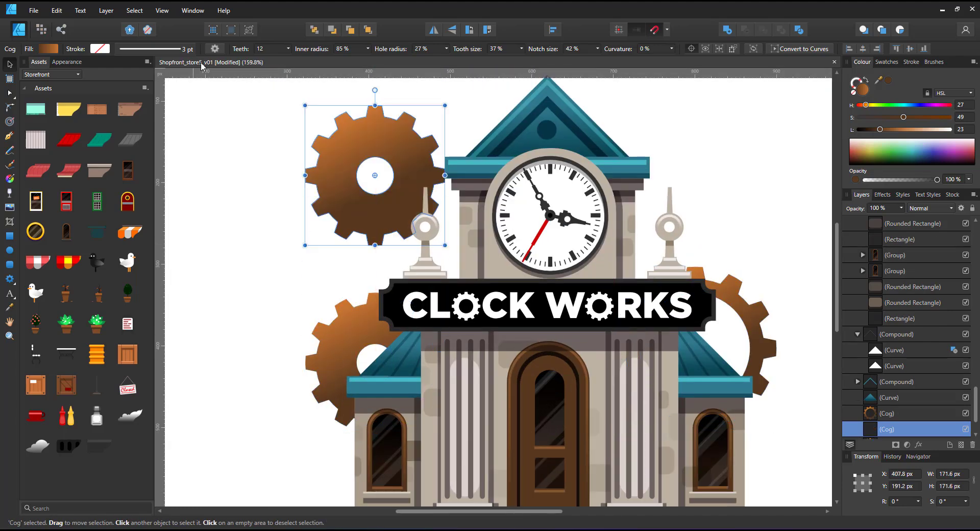
Make a small eight-tooth cog and place it beside the right lamp post
{"action": "left_click_drag", "start_coordinate": [259, 49], "coordinate": [245, 49]}
{"action": "left_click_drag", "start_coordinate": [305, 245], "coordinate": [347, 202]}
{"action": "scroll", "coordinate": [354, 206], "scroll_direction": "up", "scroll_amount": 3}
{"action": "left_click_drag", "start_coordinate": [427, 146], "coordinate": [616, 213]}
{"action": "scroll", "coordinate": [593, 317], "scroll_direction": "down", "scroll_amount": 3}
{"action": "scroll", "coordinate": [616, 213], "scroll_direction": "up", "scroll_amount": 2}
{"action": "left_click_drag", "start_coordinate": [582, 164], "coordinate": [561, 181]}
Shift the left cog further left and draw a circular ring ellipse inside it
{"action": "scroll", "coordinate": [436, 236], "scroll_direction": "down", "scroll_amount": 4}
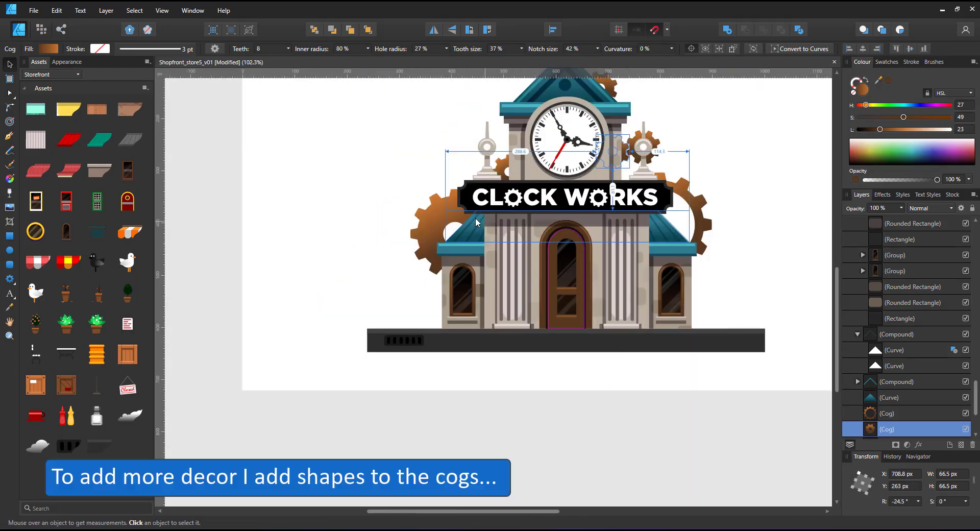
{"action": "scroll", "coordinate": [436, 235], "scroll_direction": "up", "scroll_amount": 4}
{"action": "mouse_move", "coordinate": [436, 236]}
{"action": "left_mouse_down"}
{"action": "mouse_move", "coordinate": [245, 236]}
{"action": "mouse_move", "coordinate": [264, 236]}
{"action": "left_mouse_up"}
{"action": "key", "text": "e"}
{"action": "scroll", "coordinate": [386, 153], "scroll_direction": "left", "scroll_amount": 3}
{"action": "mouse_move", "coordinate": [385, 118]}
{"action": "left_mouse_down"}
{"action": "mouse_move", "coordinate": [541, 238]}
{"action": "mouse_move", "coordinate": [548, 274]}
{"action": "left_mouse_up"}
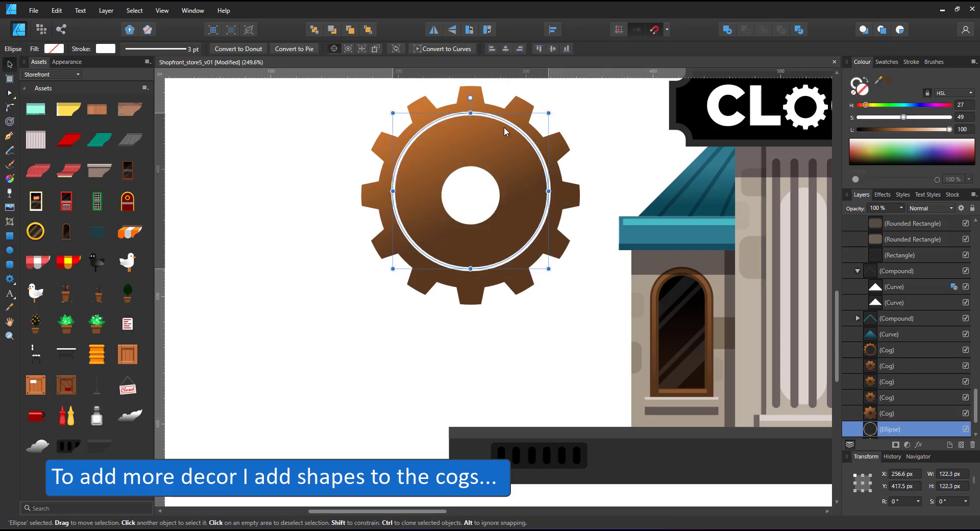
Draw a small circle near the cog's top and combine the two small circles into one shape
{"action": "scroll", "coordinate": [516, 116], "scroll_direction": "up", "scroll_amount": 2}
{"action": "mouse_move", "coordinate": [481, 146]}
{"action": "left_mouse_down"}
{"action": "mouse_move", "coordinate": [467, 132]}
{"action": "mouse_move", "coordinate": [448, 170]}
{"action": "left_mouse_up"}
{"action": "scroll", "coordinate": [436, 140], "scroll_direction": "up", "scroll_amount": 1}
{"action": "key", "text": "v"}
{"action": "left_click", "coordinate": [445, 154], "text": "shift"}
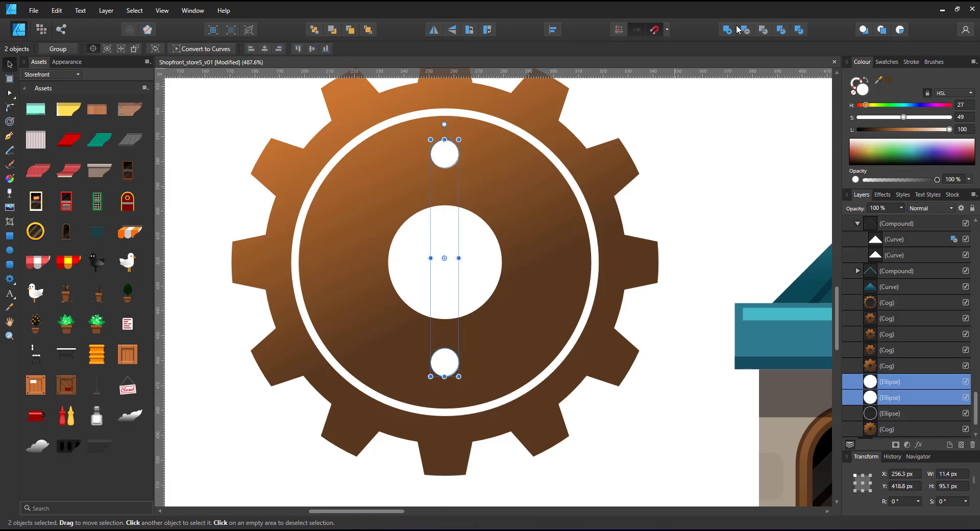
{"action": "key", "text": "ctrl+k"}
Rotate the circle pair 30° and power-duplicate it around the cog into twelve holes
{"action": "left_click", "coordinate": [403, 102], "text": "shift"}
{"action": "left_click", "coordinate": [444, 155]}
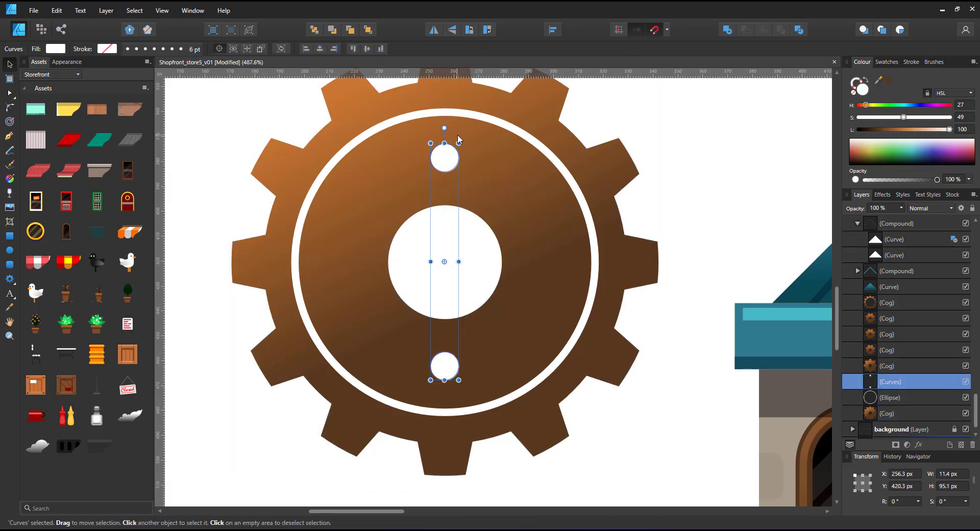
{"action": "left_click_drag", "start_coordinate": [446, 129], "coordinate": [510, 148]}
{"action": "key", "text": "ctrl+j"}
{"action": "key", "text": "ctrl+j"}
{"action": "key", "text": "ctrl+j"}
{"action": "key", "text": "ctrl+j"}
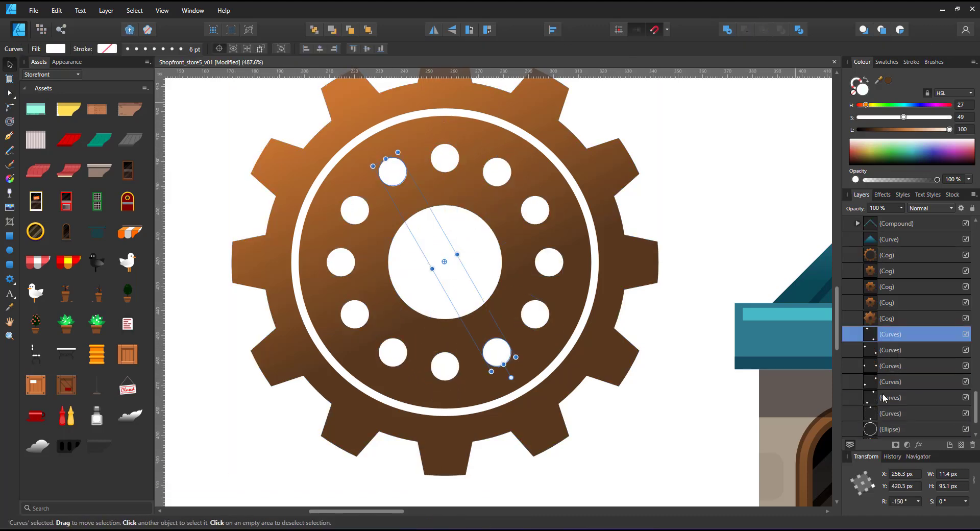
Group the holes with the ring and set the group's blend mode to Erase
{"action": "left_click", "coordinate": [896, 428], "text": "shift"}
{"action": "key", "text": "ctrl+g"}
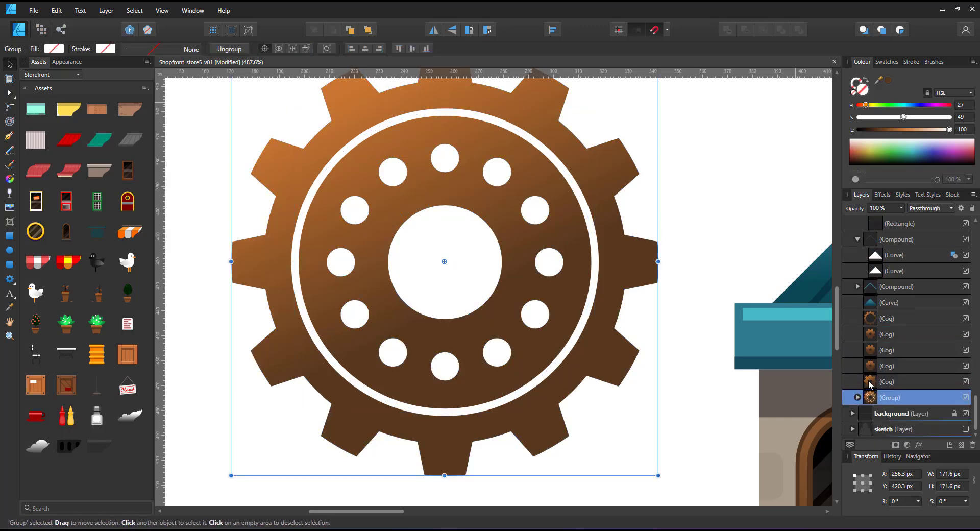
{"action": "left_click", "coordinate": [929, 208]}
{"action": "scroll", "coordinate": [924, 255], "scroll_direction": "down", "scroll_amount": 5}
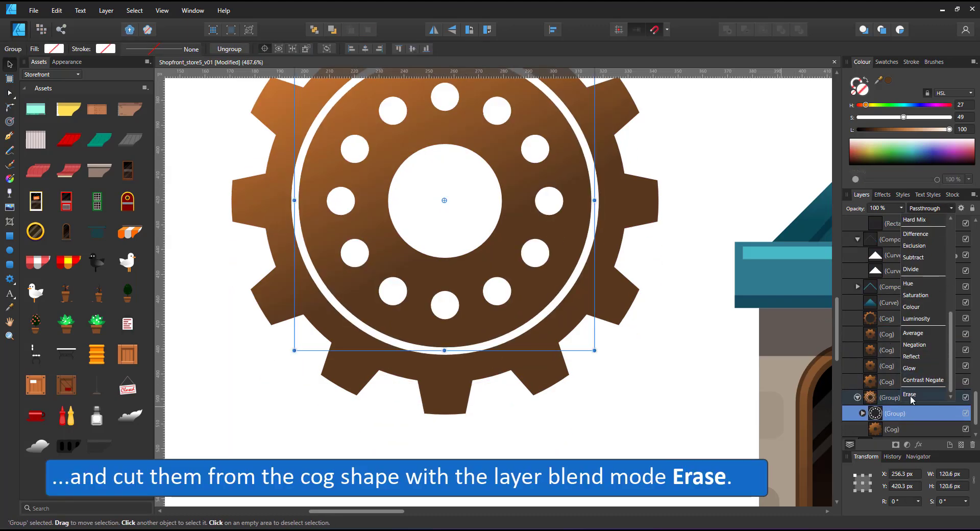
{"action": "left_click", "coordinate": [919, 398]}
{"action": "key", "text": "ctrl+0"}
{"action": "left_click", "coordinate": [407, 296]}
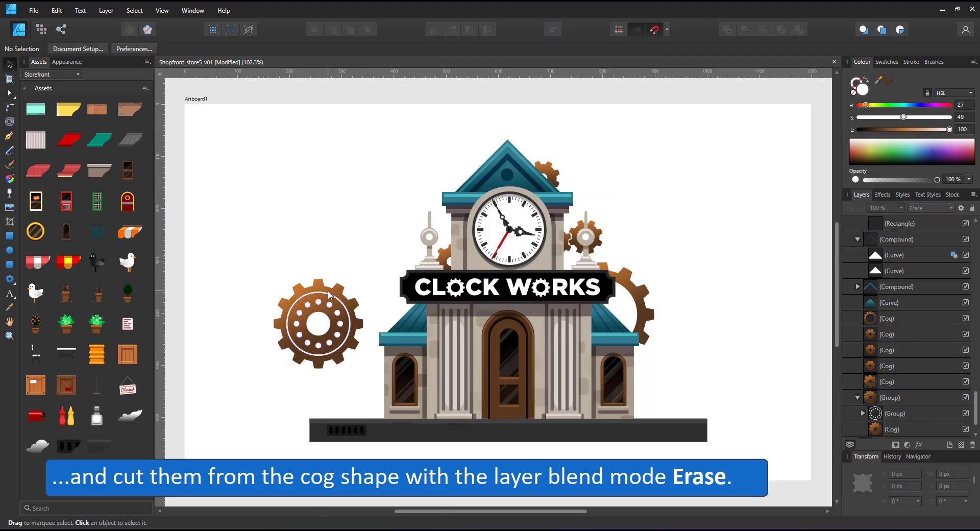
Draw crossed vertical and horizontal bars over the right cog, plus a centre circle
{"action": "left_click", "coordinate": [641, 306]}
{"action": "scroll", "coordinate": [640, 306], "scroll_direction": "up", "scroll_amount": 6}
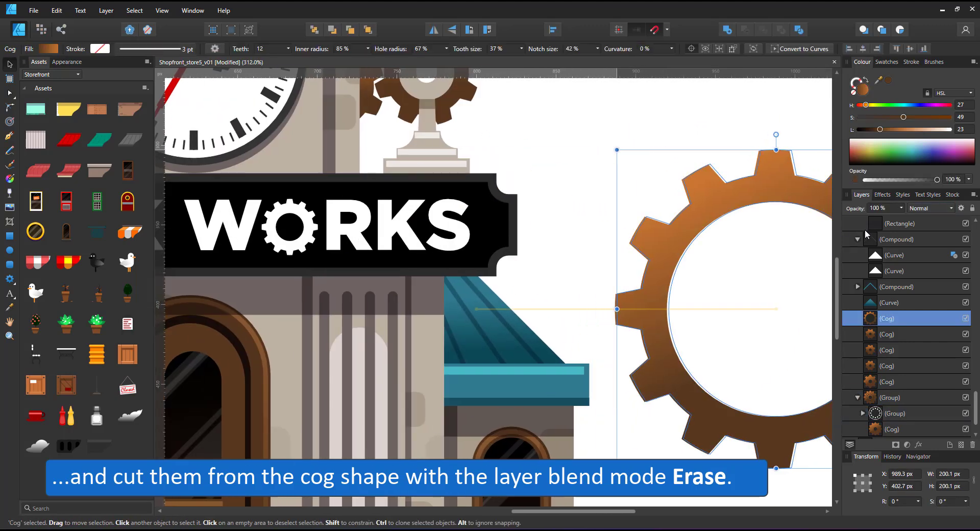
{"action": "key", "text": "m"}
{"action": "left_click_drag", "start_coordinate": [564, 181], "coordinate": [607, 414]}
{"action": "key", "text": "ctrl+j"}
{"action": "mouse_move", "coordinate": [585, 165]}
{"action": "left_mouse_down"}
{"action": "mouse_move", "coordinate": [651, 181]}
{"action": "mouse_move", "coordinate": [715, 294]}
{"action": "left_mouse_up"}
{"action": "key", "text": "m"}
{"action": "mouse_move", "coordinate": [553, 253]}
{"action": "left_mouse_down"}
{"action": "mouse_move", "coordinate": [628, 343]}
{"action": "mouse_move", "coordinate": [637, 337]}
{"action": "left_mouse_up"}
Colour the centre circle brown, centre all shapes on the cog, and Add them into one compound
{"action": "left_click", "coordinate": [901, 130]}
{"action": "key", "text": "v"}
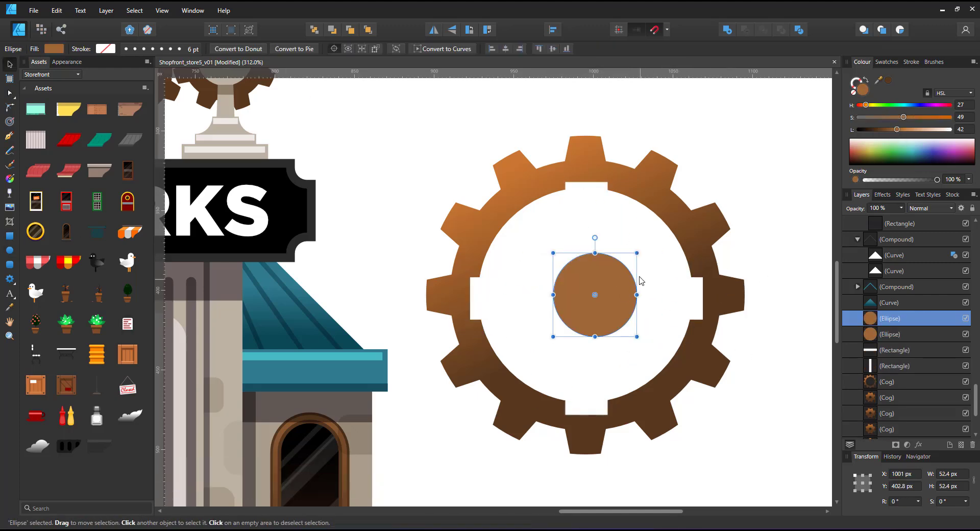
{"action": "left_click", "coordinate": [886, 381], "text": "shift"}
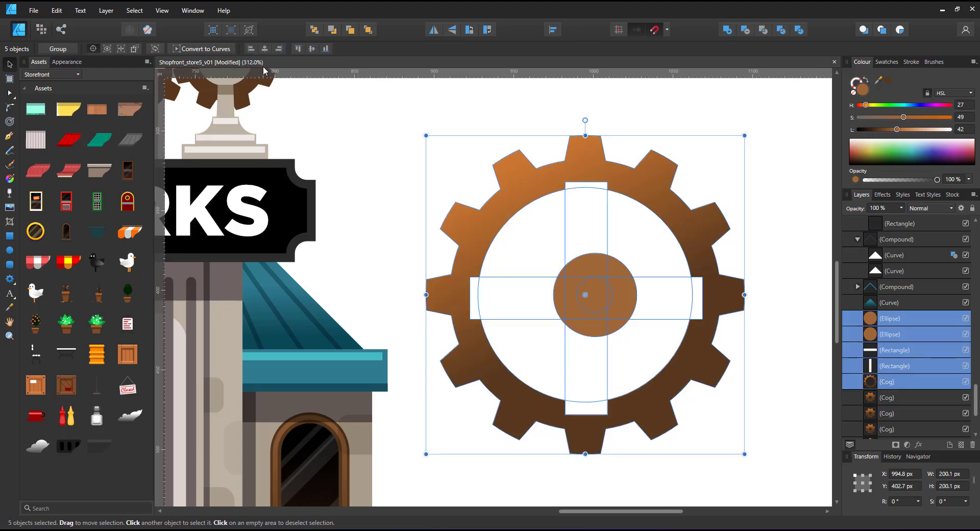
{"action": "left_click", "coordinate": [264, 49]}
{"action": "left_click", "coordinate": [312, 49]}
{"action": "left_click", "coordinate": [730, 31], "text": "alt"}
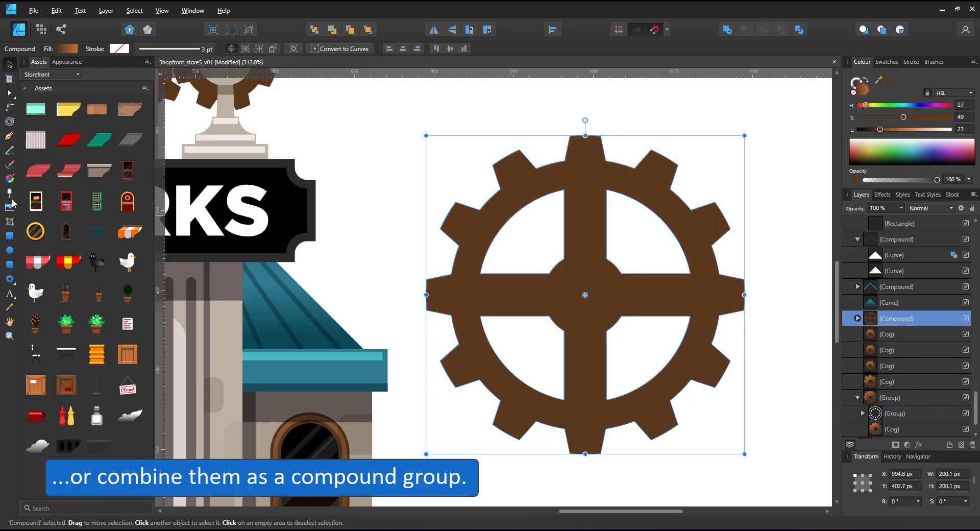
Give the spoked cog a brown linear gradient and expand its compound parts
{"action": "key", "text": "g"}
{"action": "left_click_drag", "start_coordinate": [564, 351], "coordinate": [596, 203]}
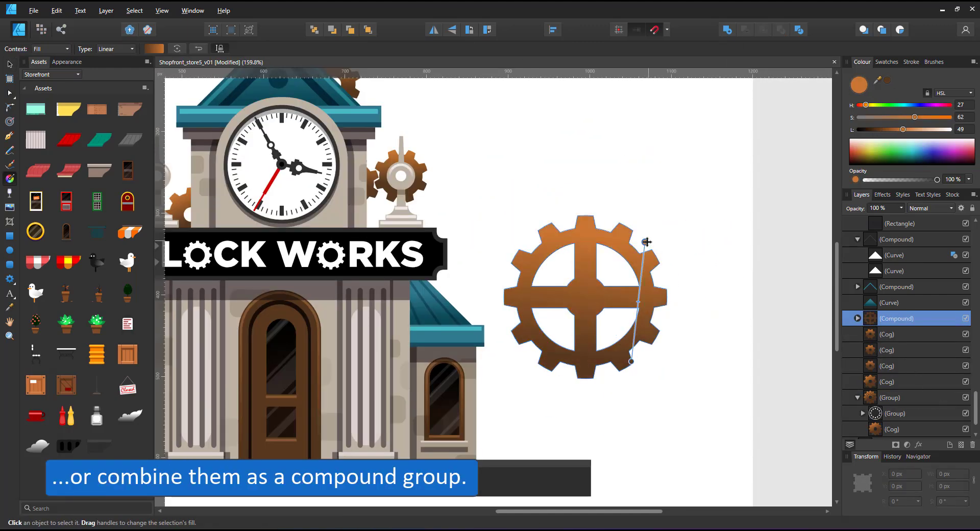
{"action": "left_click", "coordinate": [857, 318]}
{"action": "left_click", "coordinate": [898, 334]}
Make the vertical spoke thinner and check the horizontal spoke
{"action": "key", "text": "ctrl+5"}
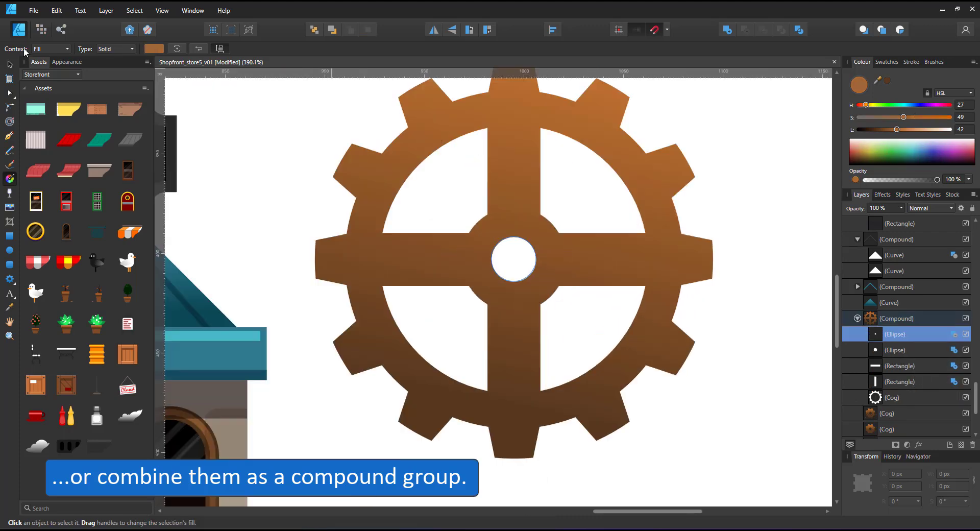
{"action": "left_click", "coordinate": [9, 64]}
{"action": "left_click", "coordinate": [513, 153]}
{"action": "left_click_drag", "start_coordinate": [540, 259], "coordinate": [428, 280]}
{"action": "left_click", "coordinate": [628, 267]}
{"action": "left_click", "coordinate": [529, 317]}
Set the spoked cog's rotation to 45° in the Transform panel
{"action": "key", "text": "ctrl+0"}
{"action": "scroll", "coordinate": [529, 317], "scroll_direction": "up", "scroll_amount": 3}
{"action": "scroll", "coordinate": [454, 281], "scroll_direction": "up", "scroll_amount": 4}
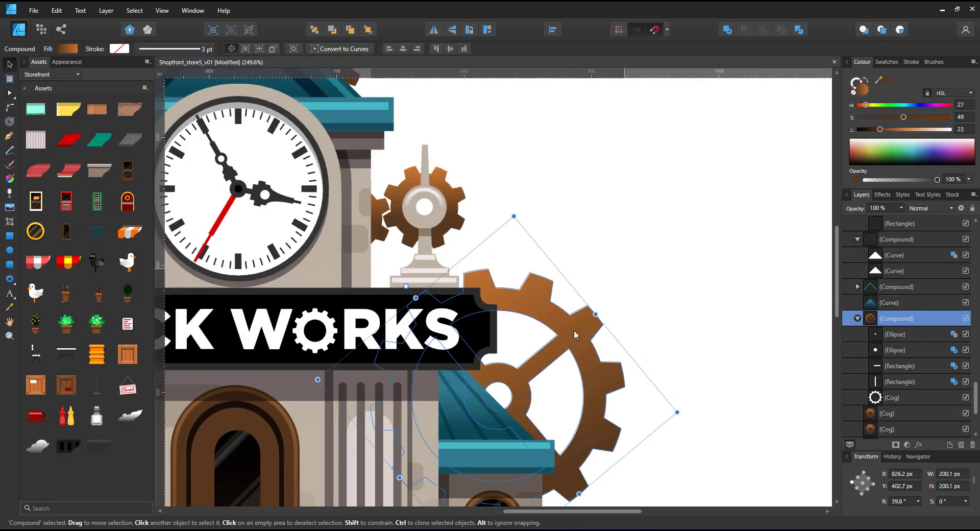
{"action": "type", "text": "45"}
{"action": "key", "text": "Return"}
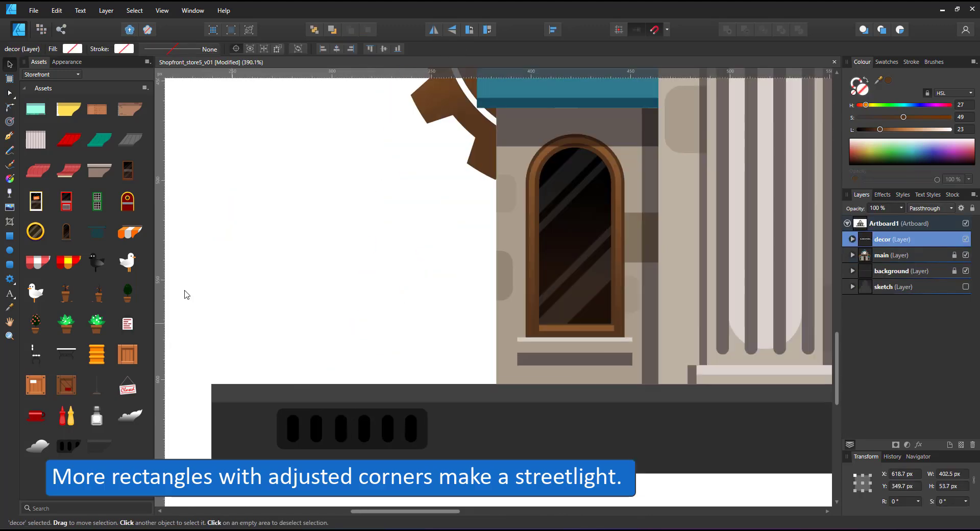
Draw the lamp's base block and tall post, rounding the post top and scooping the base corners
{"action": "key", "text": "m"}
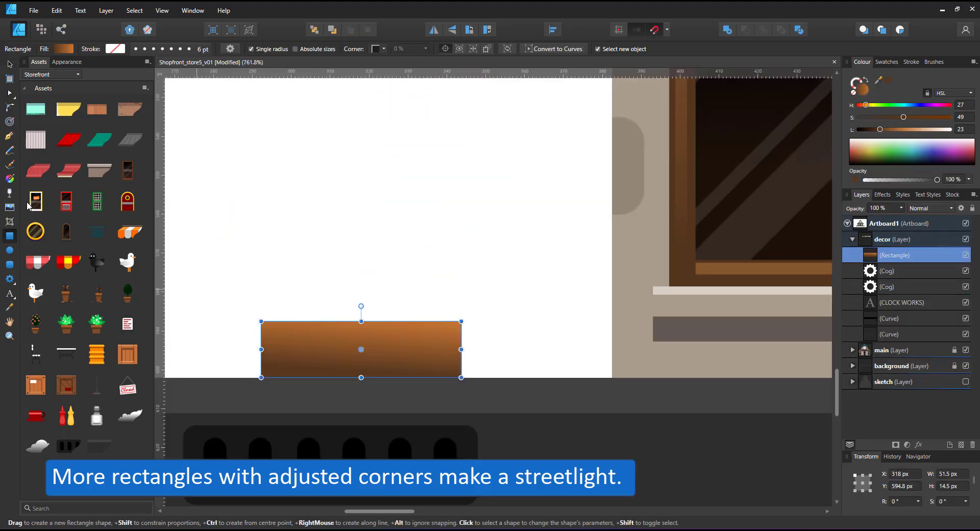
{"action": "left_click_drag", "start_coordinate": [279, 271], "coordinate": [445, 322]}
{"action": "mouse_move", "coordinate": [309, 324]}
{"action": "left_mouse_down"}
{"action": "mouse_move", "coordinate": [412, 151]}
{"action": "mouse_move", "coordinate": [412, 174]}
{"action": "left_mouse_up"}
{"action": "key", "text": "c"}
{"action": "left_click", "coordinate": [386, 337]}
{"action": "left_click", "coordinate": [389, 236]}
{"action": "left_click", "coordinate": [357, 337]}
{"action": "left_click_drag", "start_coordinate": [444, 325], "coordinate": [430, 337]}
Shrink the lamp, shift it right, and stretch the pole upward
{"action": "key", "text": "v"}
{"action": "left_click", "coordinate": [360, 235]}
{"action": "left_click_drag", "start_coordinate": [257, 133], "coordinate": [508, 360]}
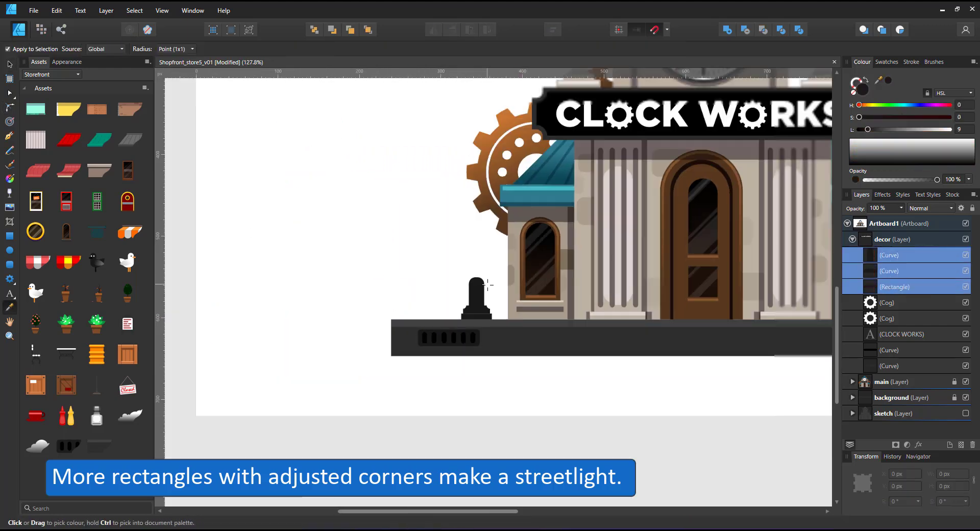
{"action": "scroll", "coordinate": [311, 357], "scroll_direction": "up", "scroll_amount": 2}
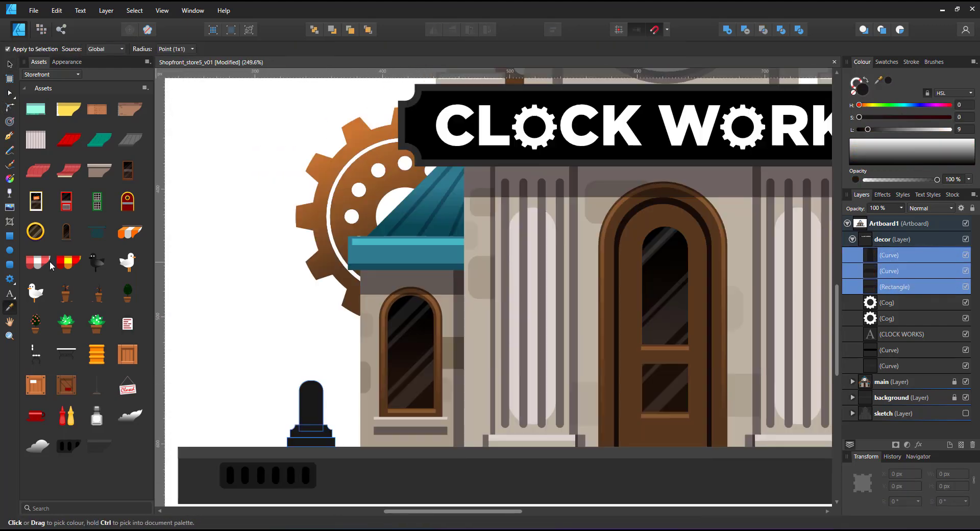
{"action": "left_click", "coordinate": [310, 357]}
{"action": "mouse_move", "coordinate": [311, 345]}
{"action": "left_mouse_down"}
{"action": "mouse_move", "coordinate": [311, 219]}
{"action": "mouse_move", "coordinate": [405, 306]}
{"action": "left_mouse_up"}
{"action": "scroll", "coordinate": [306, 239], "scroll_direction": "up", "scroll_amount": 3}
Build the lantern head from a black block, two stepped blocks and a round top knob
{"action": "key", "text": "m"}
{"action": "left_click_drag", "start_coordinate": [343, 222], "coordinate": [418, 235]}
{"action": "scroll", "coordinate": [418, 231], "scroll_direction": "up", "scroll_amount": 2}
{"action": "left_click_drag", "start_coordinate": [285, 167], "coordinate": [402, 215]}
{"action": "left_click_drag", "start_coordinate": [385, 167], "coordinate": [307, 104]}
{"action": "scroll", "coordinate": [337, 128], "scroll_direction": "up", "scroll_amount": 2}
{"action": "key", "text": "m"}
{"action": "left_click_drag", "start_coordinate": [347, 153], "coordinate": [370, 175]}
{"action": "scroll", "coordinate": [357, 163], "scroll_direction": "down", "scroll_amount": 3}
Paste and flip copies of the stepped blocks for the lantern base, then widen the top blocks
{"action": "left_click", "coordinate": [9, 65]}
{"action": "key", "text": "ctrl+v"}
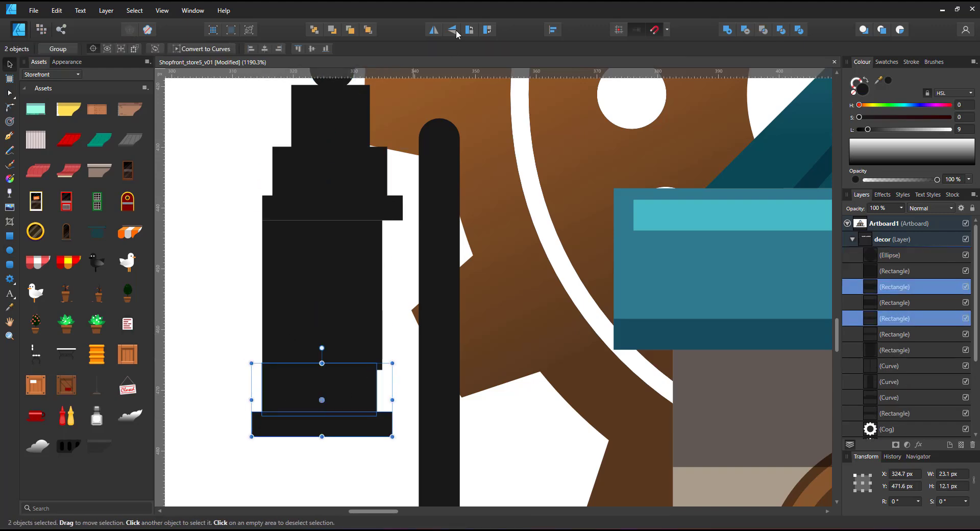
{"action": "left_click", "coordinate": [452, 30]}
{"action": "scroll", "coordinate": [332, 255], "scroll_direction": "down", "scroll_amount": 3}
{"action": "scroll", "coordinate": [396, 265], "scroll_direction": "up", "scroll_amount": 3}
{"action": "left_click_drag", "start_coordinate": [419, 168], "coordinate": [438, 170]}
{"action": "left_click", "coordinate": [362, 138]}
Round the ends of the wide and lower lantern bars and add a round knob at the base
{"action": "key", "text": "a"}
{"action": "left_click", "coordinate": [355, 184]}
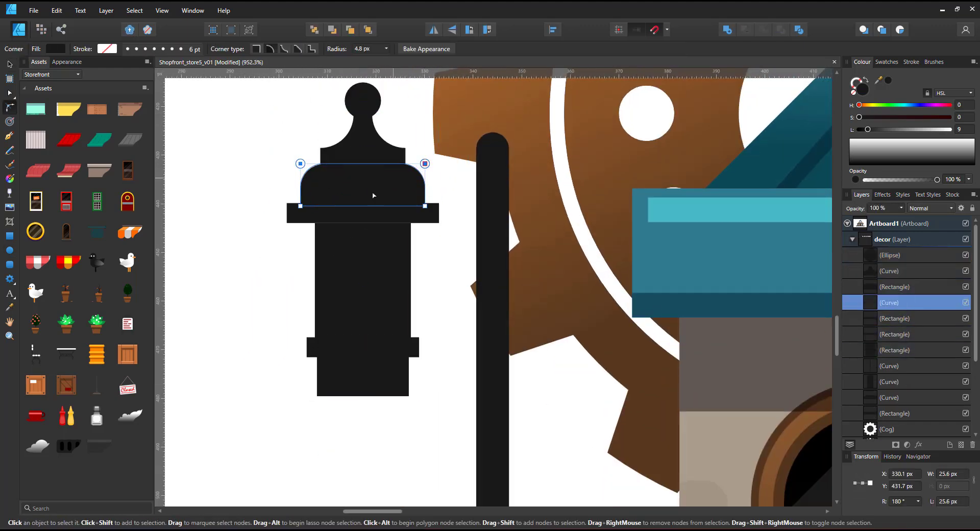
{"action": "left_click", "coordinate": [341, 210]}
{"action": "left_click", "coordinate": [363, 347]}
{"action": "left_click", "coordinate": [407, 393]}
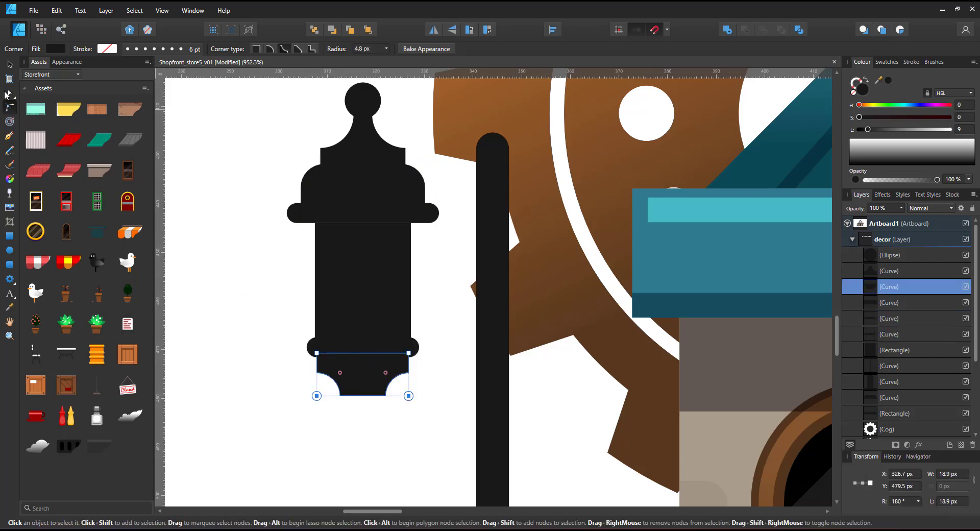
{"action": "key", "text": "ctrl+v"}
{"action": "key", "text": "a"}
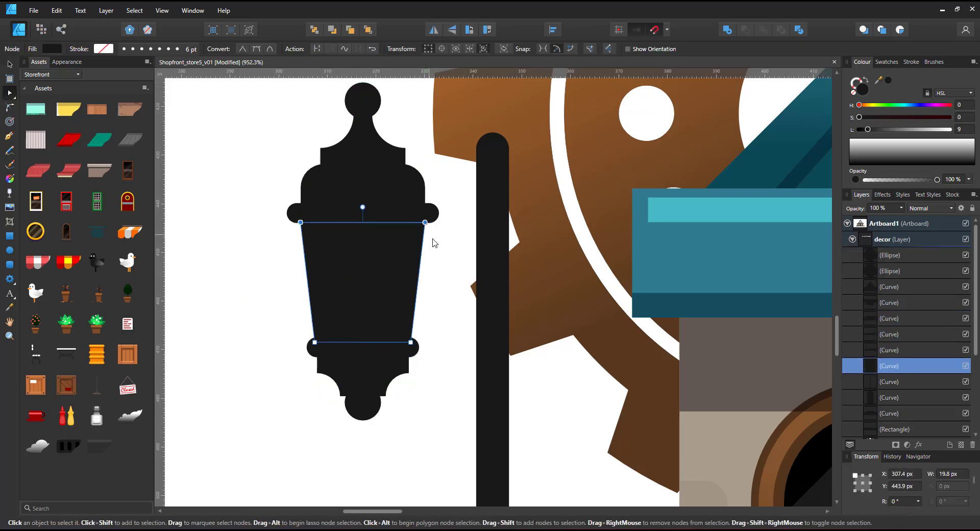
Duplicate the lantern's upper dome as a lighter grey inner highlight
{"action": "key", "text": "v"}
{"action": "scroll", "coordinate": [368, 270], "scroll_direction": "down", "scroll_amount": 5}
{"action": "scroll", "coordinate": [378, 186], "scroll_direction": "up", "scroll_amount": 5}
{"action": "left_click", "coordinate": [378, 185]}
{"action": "scroll", "coordinate": [302, 185], "scroll_direction": "down", "scroll_amount": 1}
{"action": "scroll", "coordinate": [434, 200], "scroll_direction": "up", "scroll_amount": 2}
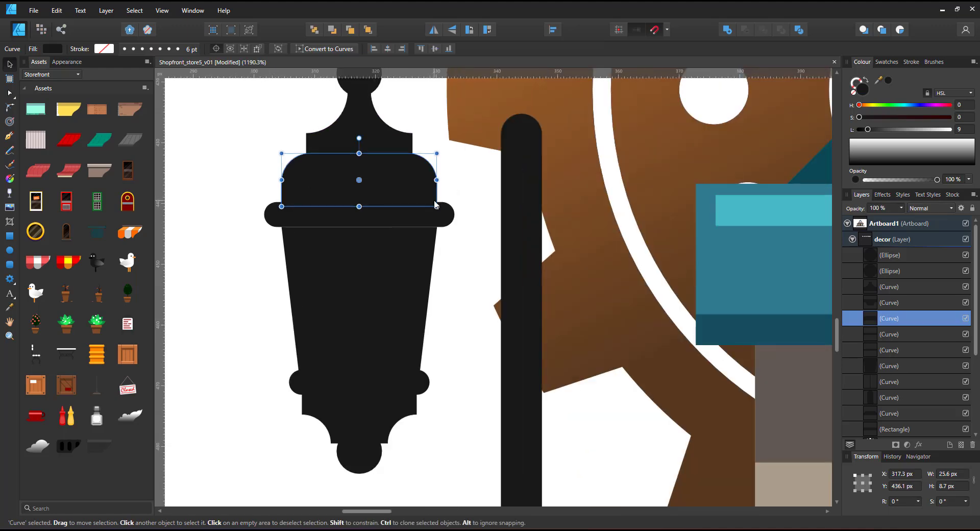
{"action": "key", "text": "ctrl+v"}
{"action": "left_click", "coordinate": [400, 135]}
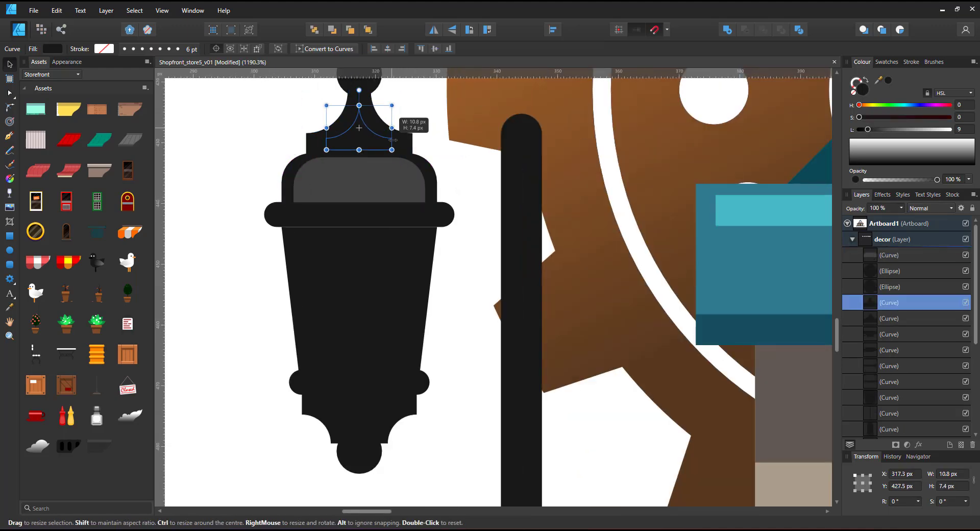
Fade the top piece with a vertical transparency gradient and add a lighter grey circle in the knob
{"action": "key", "text": "y"}
{"action": "key", "text": "v"}
{"action": "scroll", "coordinate": [391, 204], "scroll_direction": "up", "scroll_amount": 2}
{"action": "key", "text": "y"}
{"action": "left_click_drag", "start_coordinate": [347, 231], "coordinate": [348, 258]}
{"action": "key", "text": "v"}
{"action": "key", "text": "ctrl+v"}
Add lighter highlight stripes inside the upper and bottom bands, brought in front
{"action": "left_click", "coordinate": [378, 328]}
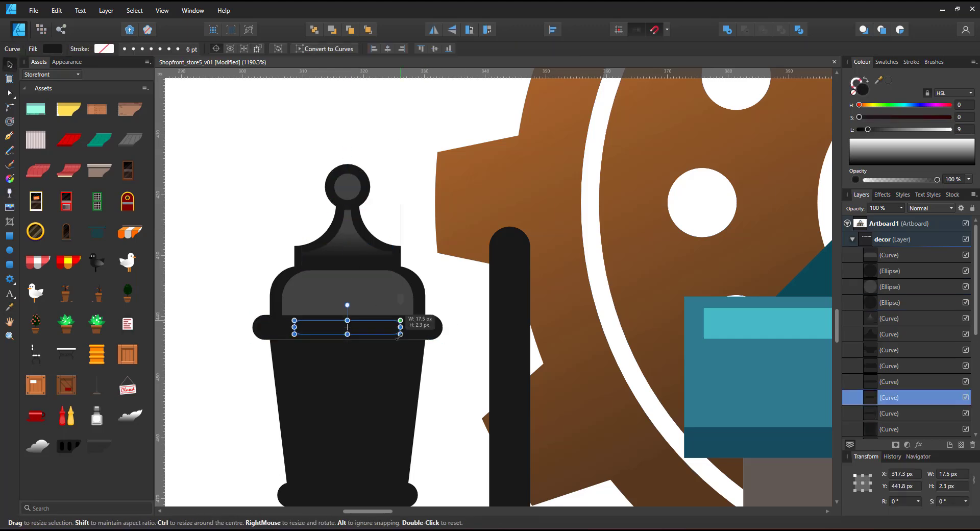
{"action": "key", "text": "ctrl+v"}
{"action": "left_click_drag", "start_coordinate": [442, 311], "coordinate": [404, 406]}
{"action": "scroll", "coordinate": [394, 306], "scroll_direction": "down", "scroll_amount": 2}
{"action": "key", "text": "ctrl+v"}
{"action": "key", "text": "ctrl+]"}
Round the corners of the lantern's band stripes
{"action": "scroll", "coordinate": [437, 366], "scroll_direction": "up", "scroll_amount": 3}
{"action": "left_click", "coordinate": [9, 107]}
{"action": "key", "text": "v"}
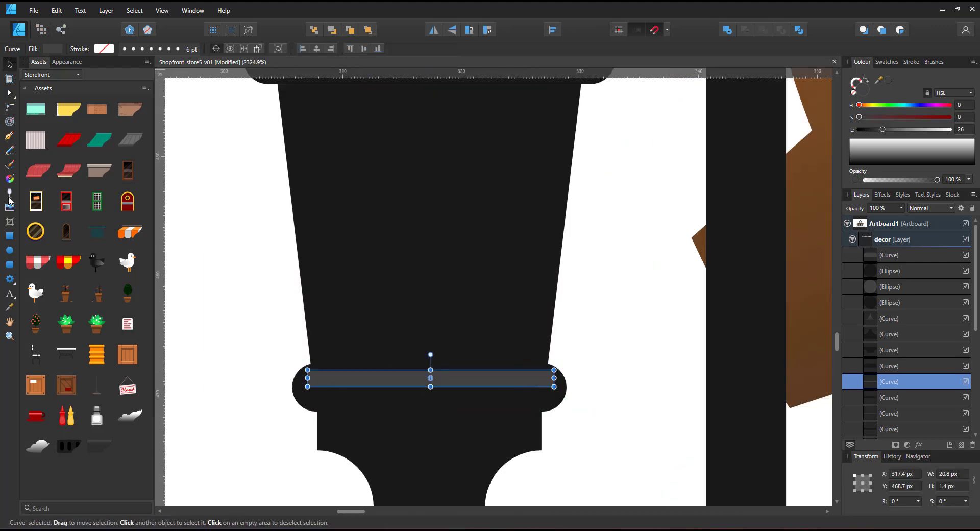
{"action": "left_click", "coordinate": [9, 108]}
{"action": "scroll", "coordinate": [717, 308], "scroll_direction": "up", "scroll_amount": 3}
{"action": "left_click", "coordinate": [735, 281]}
{"action": "left_click", "coordinate": [749, 263]}
{"action": "scroll", "coordinate": [748, 264], "scroll_direction": "down", "scroll_amount": 3}
{"action": "left_click", "coordinate": [637, 284]}
{"action": "scroll", "coordinate": [481, 353], "scroll_direction": "up", "scroll_amount": 2}
{"action": "key", "text": "v"}
{"action": "left_click", "coordinate": [477, 253]}
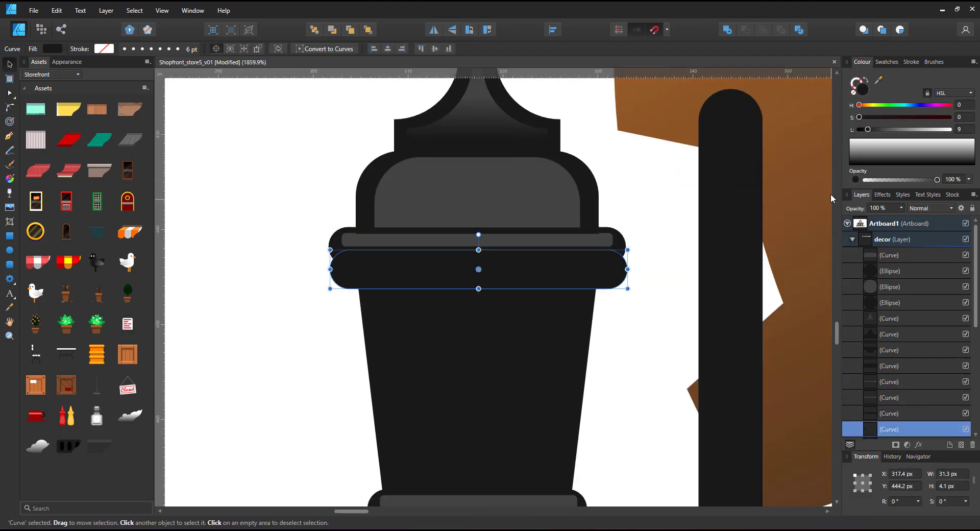
{"action": "left_click", "coordinate": [444, 310]}
Draw a pale yellow glass pane on the lantern body, tapered to follow its slant
{"action": "key", "text": "m"}
{"action": "left_click_drag", "start_coordinate": [381, 261], "coordinate": [467, 466]}
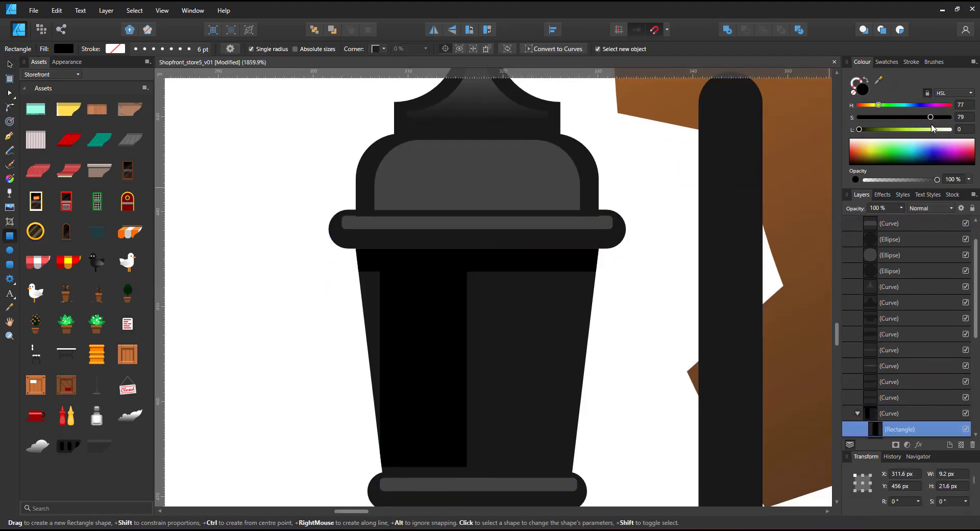
{"action": "left_click_drag", "start_coordinate": [868, 105], "coordinate": [871, 105]}
{"action": "key", "text": "ctrl+Return"}
{"action": "left_click_drag", "start_coordinate": [381, 466], "coordinate": [400, 465]}
{"action": "left_click_drag", "start_coordinate": [467, 466], "coordinate": [450, 466]}
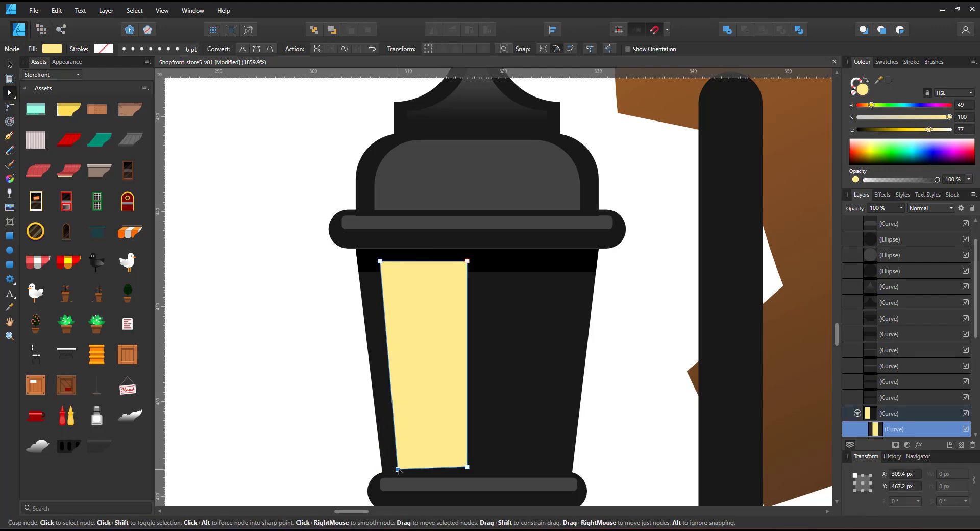
Duplicate and mirror the pane onto the lantern's right half, leaving a dark dividing bar
{"action": "key", "text": "v"}
{"action": "key", "text": "ctrl+j"}
{"action": "left_click_drag", "start_coordinate": [423, 363], "coordinate": [514, 339]}
{"action": "scroll", "coordinate": [601, 324], "scroll_direction": "down", "scroll_amount": 5}
{"action": "scroll", "coordinate": [601, 324], "scroll_direction": "up", "scroll_amount": 10}
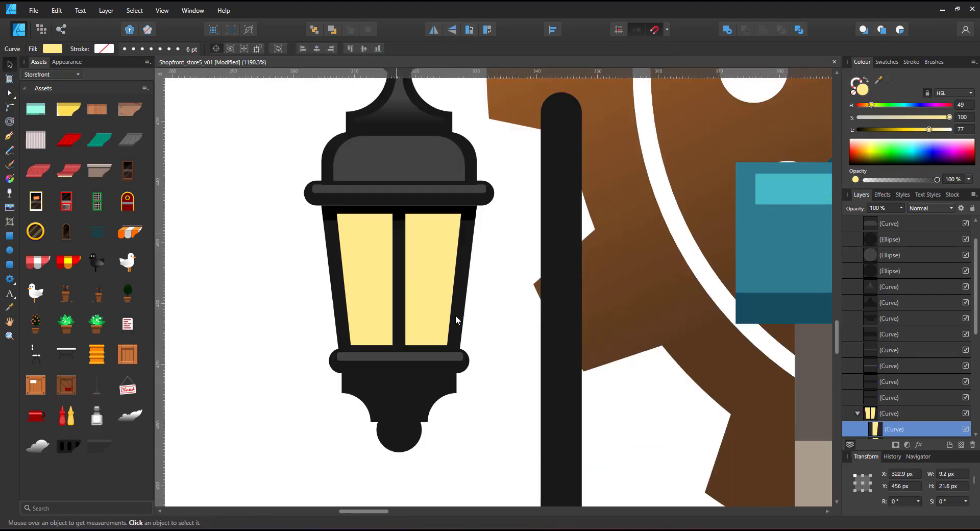
{"action": "left_click", "coordinate": [385, 380]}
{"action": "left_click", "coordinate": [418, 388]}
{"action": "scroll", "coordinate": [428, 416], "scroll_direction": "down", "scroll_amount": 3}
{"action": "scroll", "coordinate": [428, 416], "scroll_direction": "up", "scroll_amount": 3}
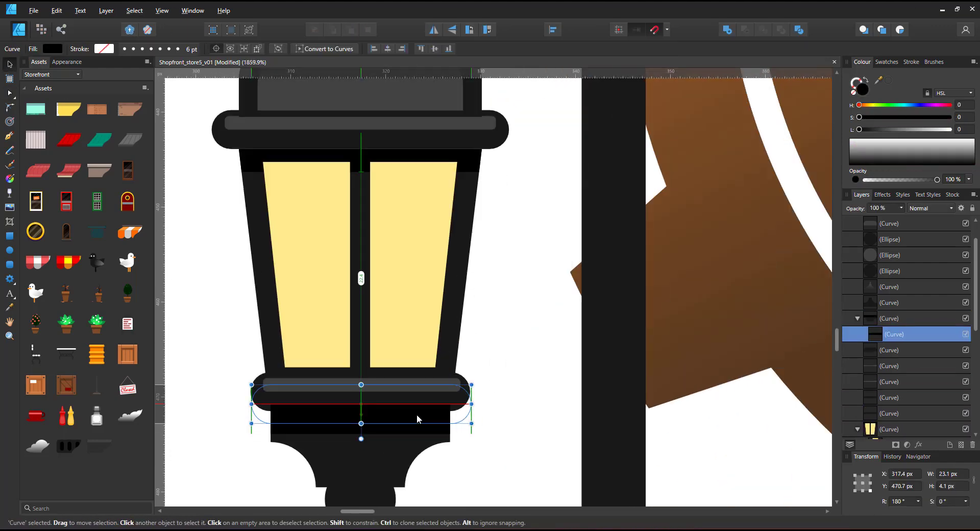
Draw a circle below the lantern base and open a gap to form a curved half-donut arm
{"action": "left_click", "coordinate": [414, 440]}
{"action": "left_click", "coordinate": [370, 413]}
{"action": "scroll", "coordinate": [370, 413], "scroll_direction": "down", "scroll_amount": 2}
{"action": "left_click", "coordinate": [371, 274]}
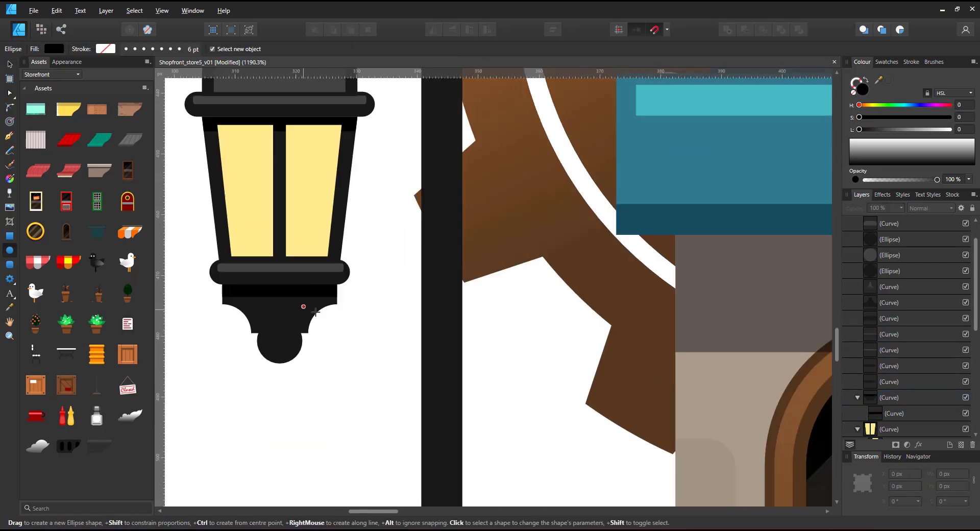
{"action": "left_click_drag", "start_coordinate": [285, 296], "coordinate": [434, 445]}
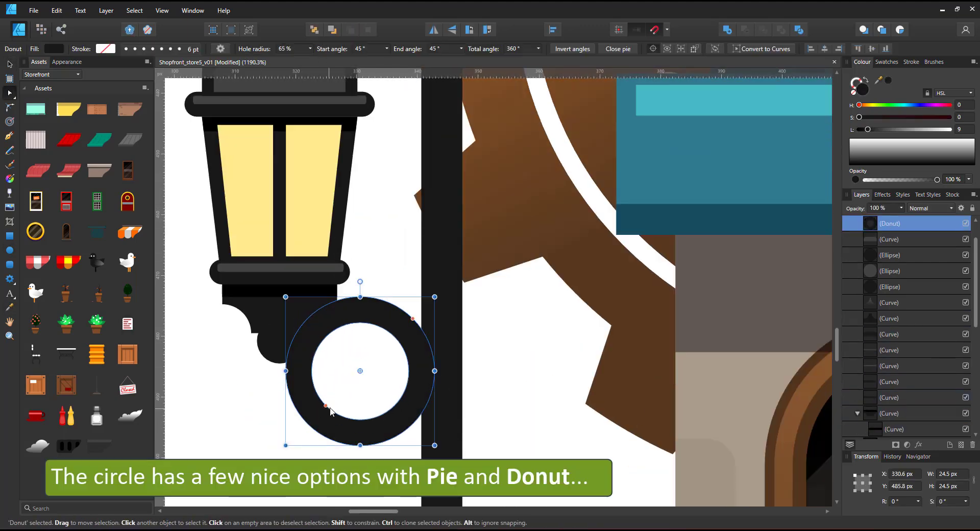
{"action": "left_click_drag", "start_coordinate": [413, 321], "coordinate": [451, 262]}
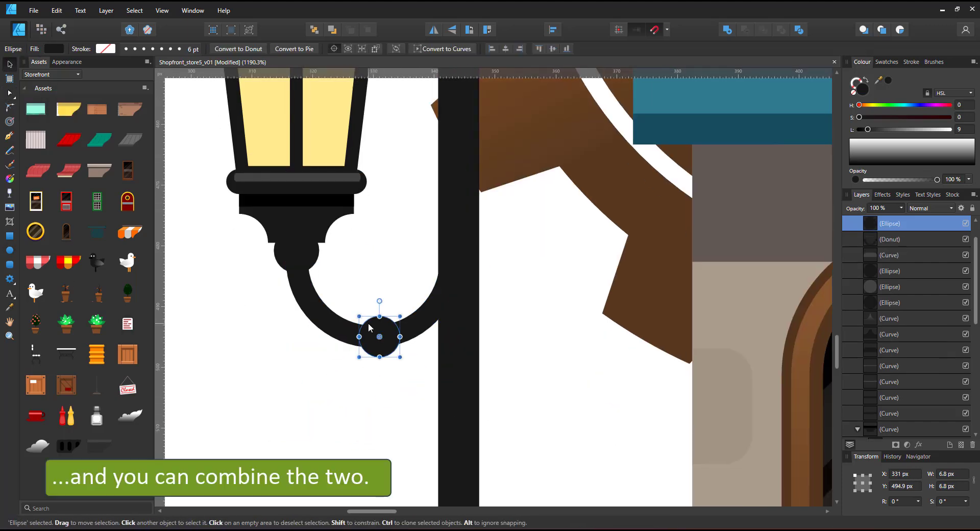
Add two leaf shapes beside the arm and place them around its round knob
{"action": "left_click", "coordinate": [10, 236]}
{"action": "left_click_drag", "start_coordinate": [274, 357], "coordinate": [334, 417]}
{"action": "key", "text": "c"}
{"action": "key", "text": "v"}
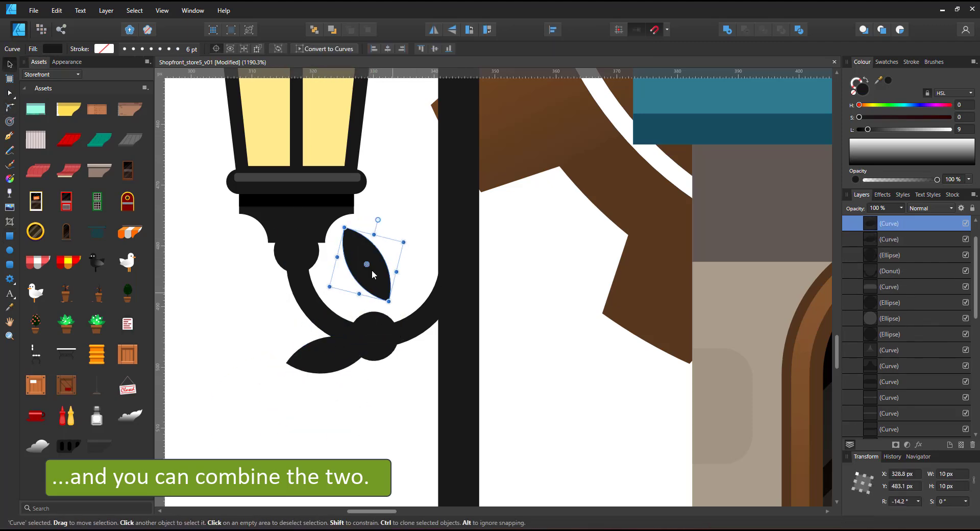
{"action": "left_click", "coordinate": [347, 341], "text": "shift"}
{"action": "key", "text": "ctrl+d"}
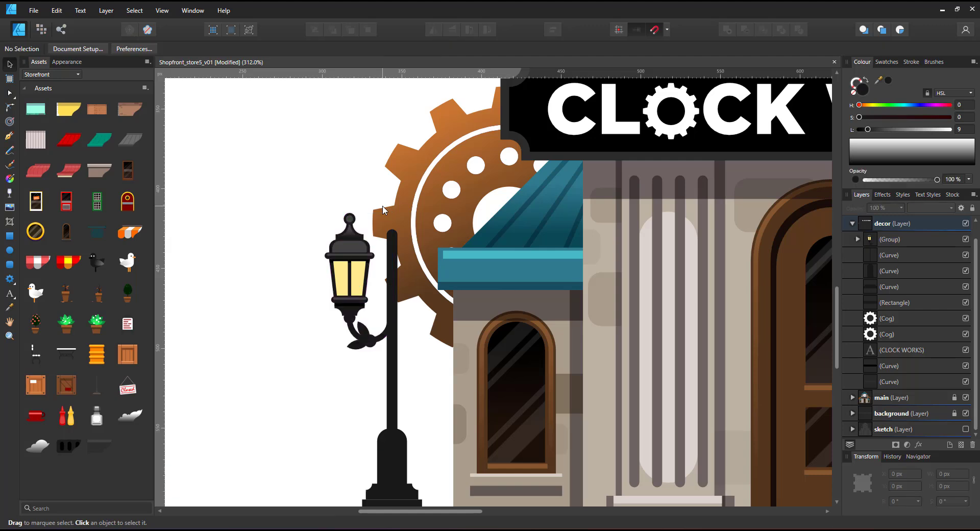
Duplicate the lamp group, place the mirrored copy right of the pole, and group both lamps
{"action": "left_click", "coordinate": [352, 281]}
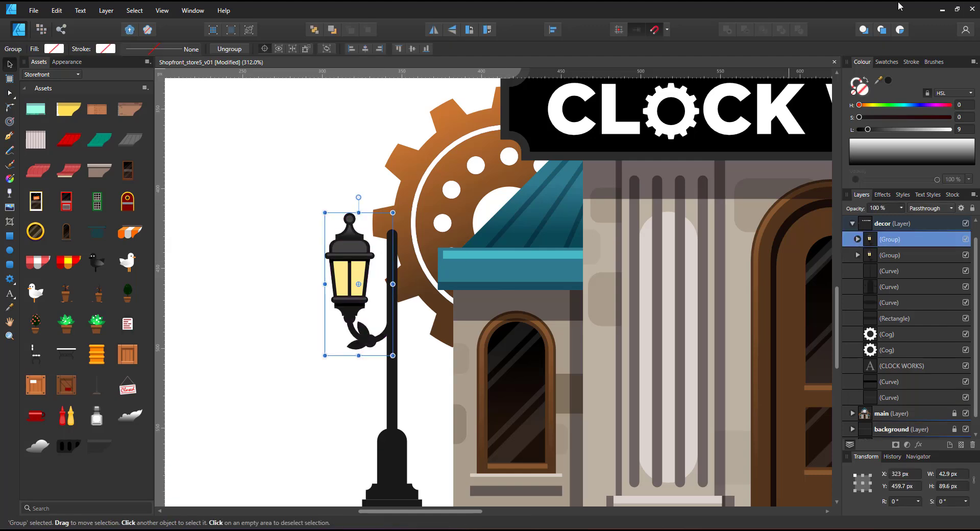
{"action": "key", "text": "ctrl+j"}
{"action": "left_click_drag", "start_coordinate": [324, 281], "coordinate": [474, 310]}
{"action": "scroll", "coordinate": [428, 332], "scroll_direction": "up", "scroll_amount": 5}
{"action": "left_click", "coordinate": [292, 313], "text": "shift"}
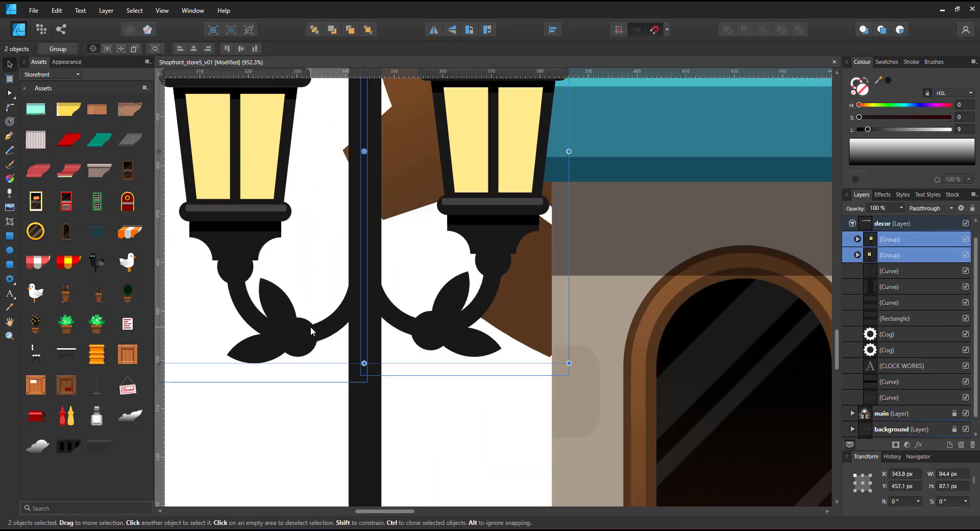
{"action": "key", "text": "ctrl+g"}
Draw small rounded-rectangle bands on the pole and centre them on it
{"action": "key", "text": "m"}
{"action": "left_click_drag", "start_coordinate": [334, 268], "coordinate": [396, 298]}
{"action": "scroll", "coordinate": [366, 251], "scroll_direction": "down", "scroll_amount": 3}
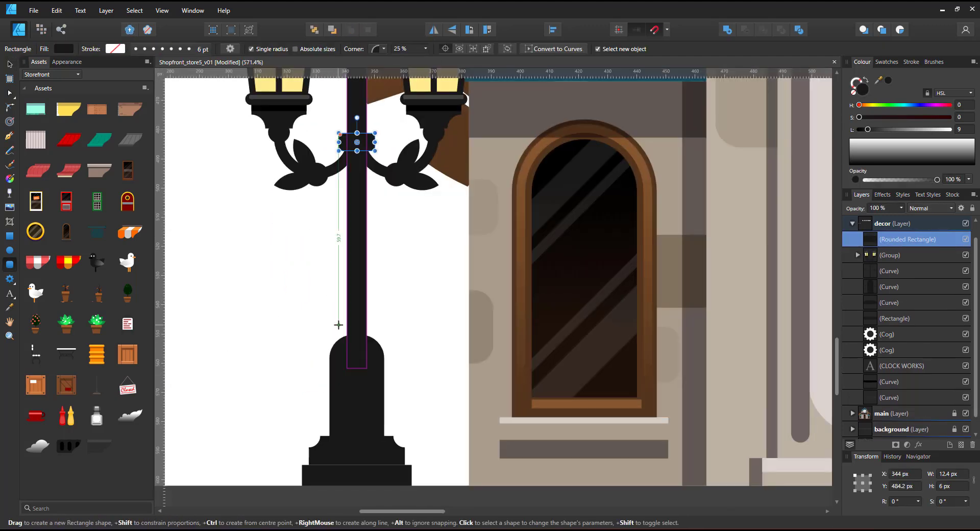
{"action": "scroll", "coordinate": [377, 299], "scroll_direction": "up", "scroll_amount": 5}
{"action": "left_click_drag", "start_coordinate": [299, 285], "coordinate": [350, 306]}
{"action": "key", "text": "v"}
{"action": "left_click", "coordinate": [337, 321], "text": "shift"}
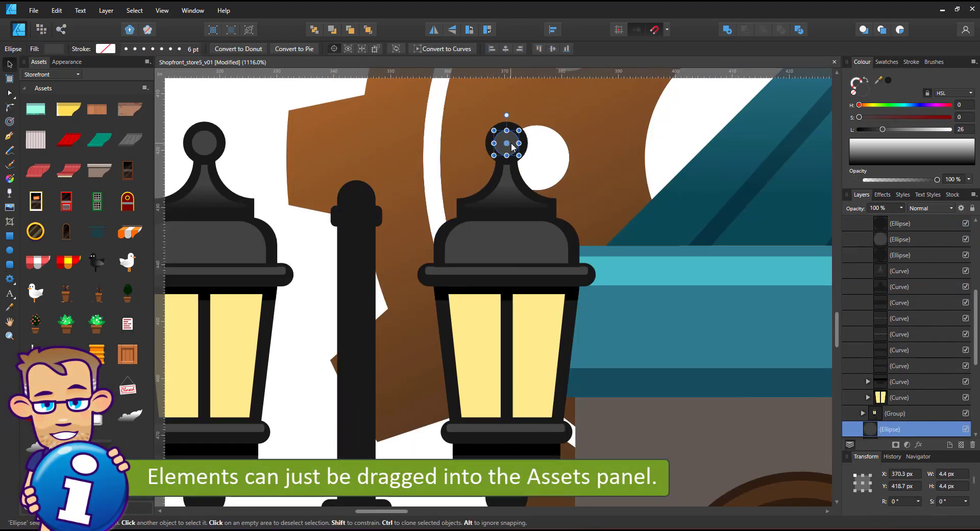
Group all the lamp post parts and place a copy on the storefront's right side
{"action": "left_click", "coordinate": [372, 220]}
{"action": "scroll", "coordinate": [372, 220], "scroll_direction": "down", "scroll_amount": 10}
{"action": "left_click_drag", "start_coordinate": [360, 197], "coordinate": [481, 400]}
{"action": "key", "text": "ctrl+g"}
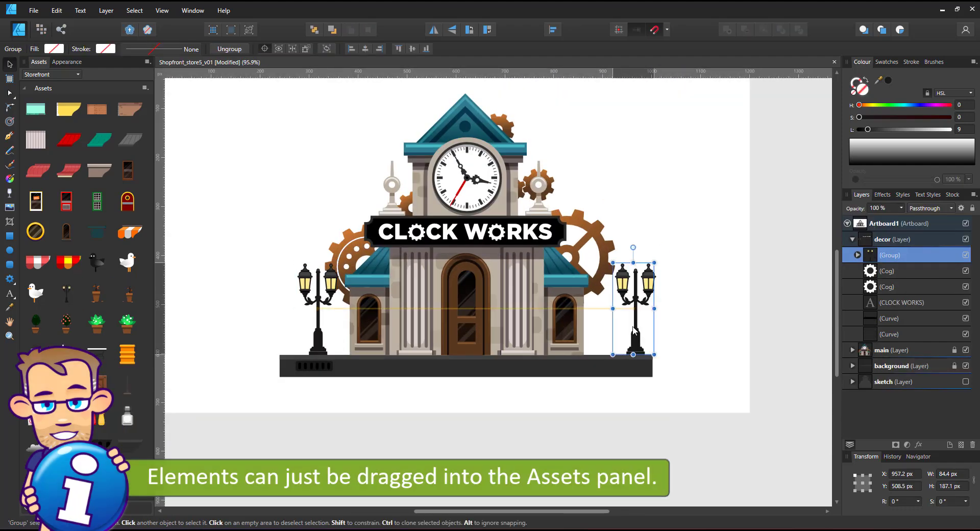
{"action": "key", "text": "ctrl+d"}
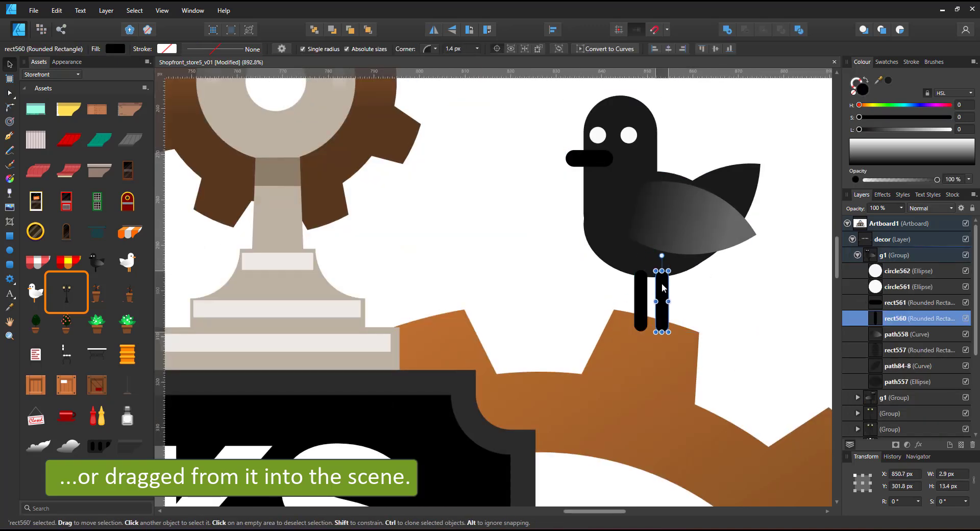
Adjust the new blackbird's head and tilt its wing near the right cog
{"action": "left_click", "coordinate": [606, 177], "text": "shift"}
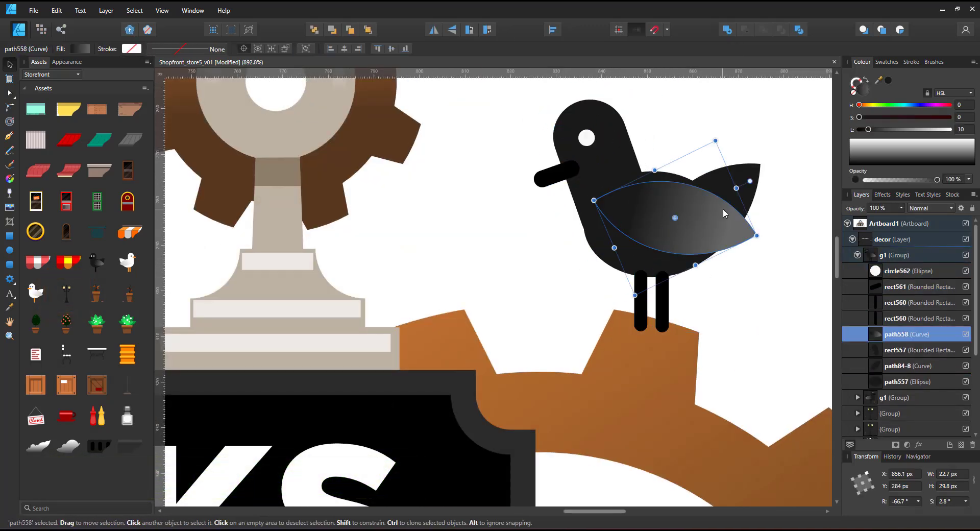
{"action": "left_click_drag", "start_coordinate": [735, 162], "coordinate": [767, 214]}
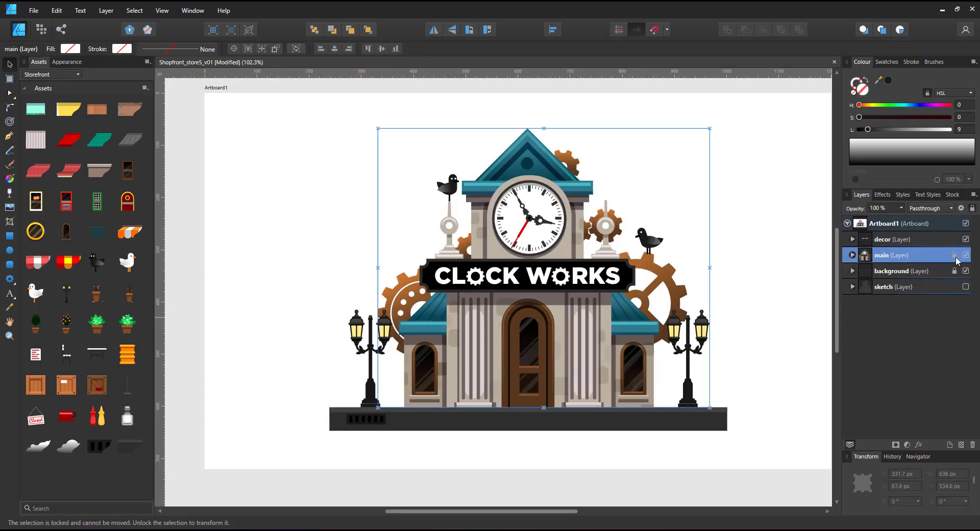
{"action": "left_click", "coordinate": [409, 306]}
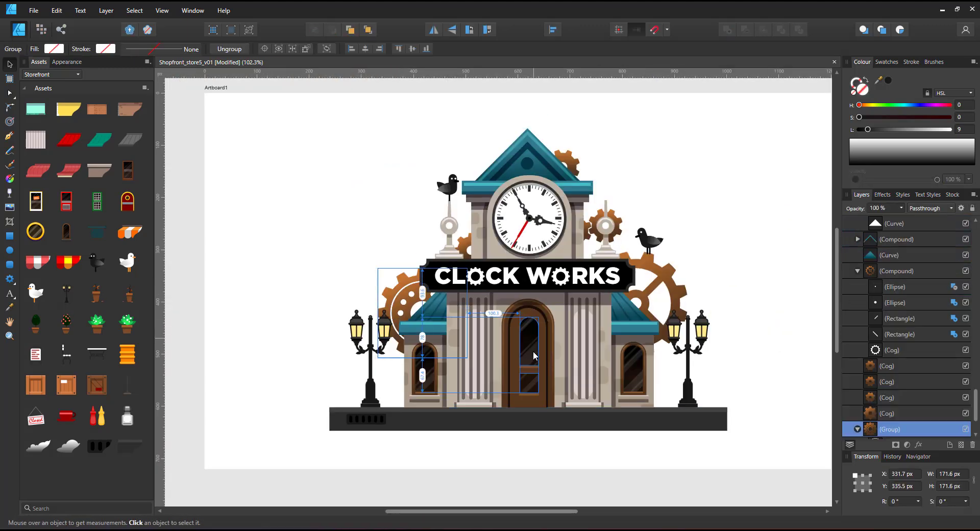
{"action": "left_click", "coordinate": [399, 278]}
Make the cogs over the door glass and top-right window faint, at 40% and 30% opacity
{"action": "left_click", "coordinate": [861, 223]}
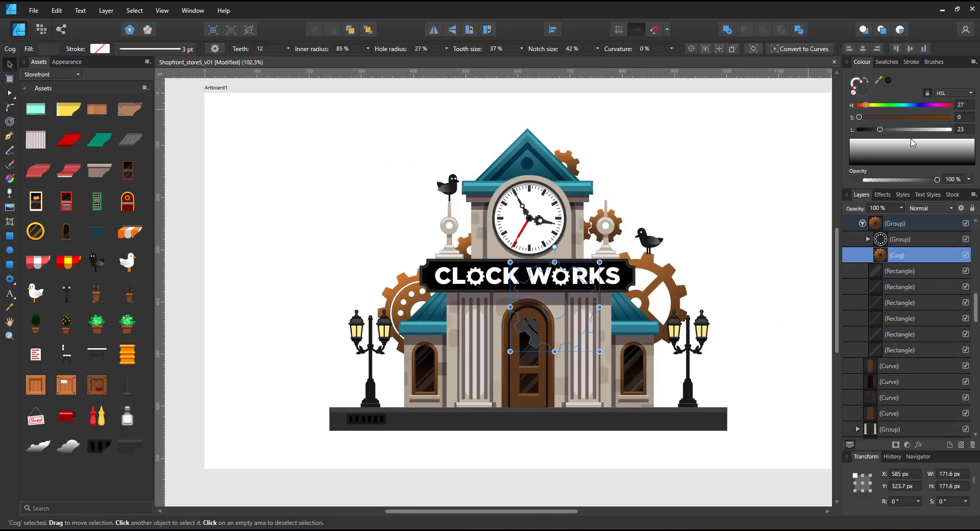
{"action": "left_click", "coordinate": [515, 357]}
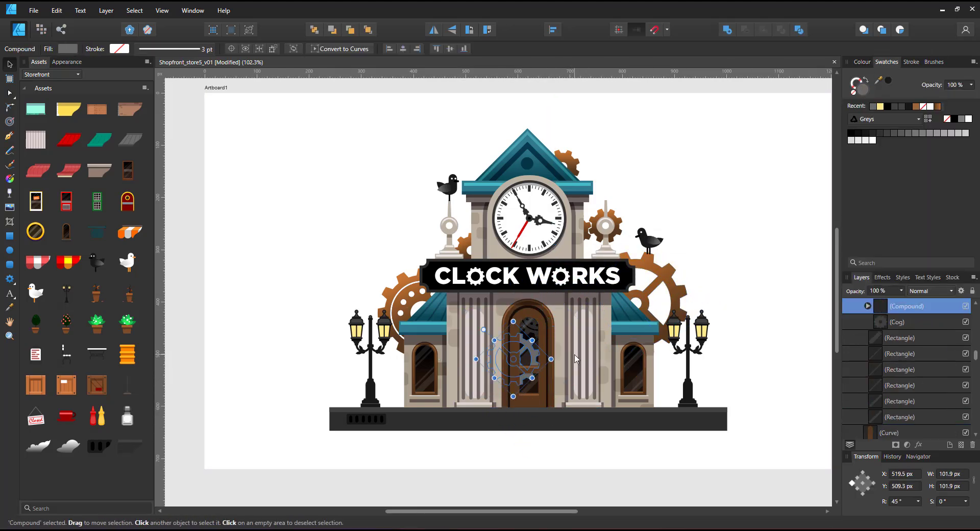
{"action": "scroll", "coordinate": [567, 351], "scroll_direction": "up", "scroll_amount": 3}
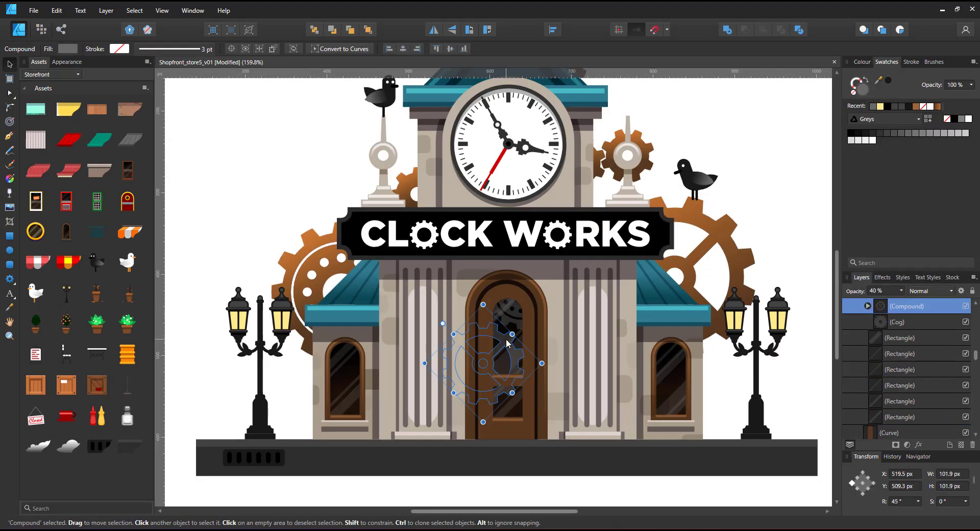
{"action": "left_click", "coordinate": [644, 153]}
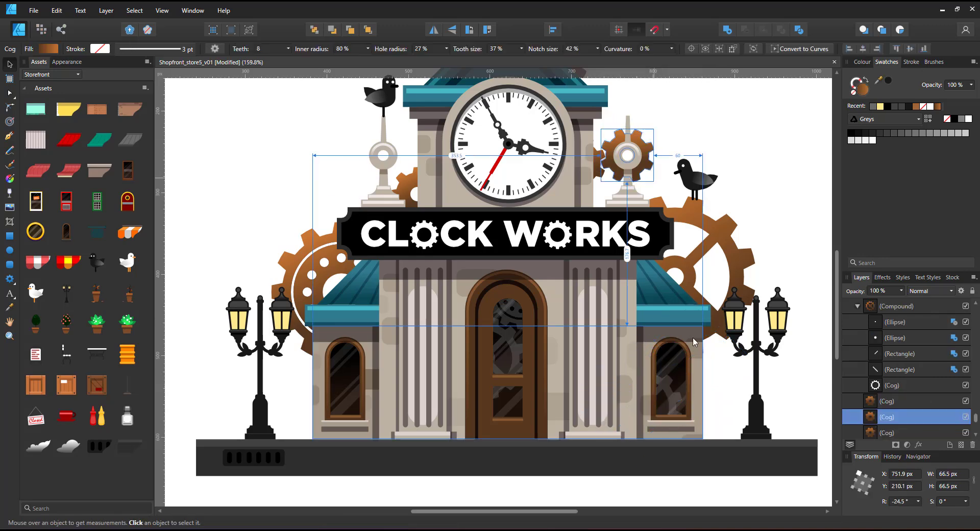
{"action": "scroll", "coordinate": [848, 350], "scroll_direction": "up", "scroll_amount": 2}
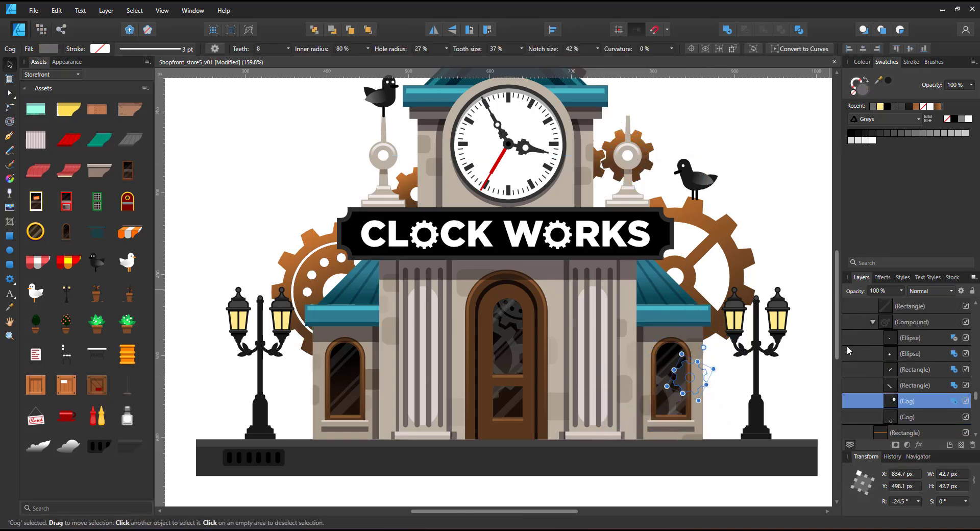
{"action": "scroll", "coordinate": [845, 365], "scroll_direction": "up", "scroll_amount": 2}
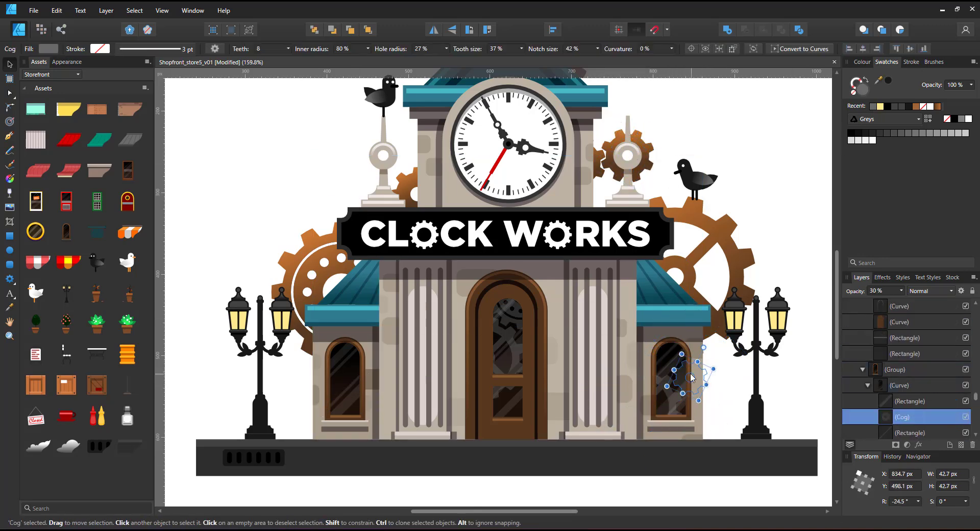
{"action": "key", "text": "ctrl+d"}
{"action": "key", "text": "ctrl+0"}
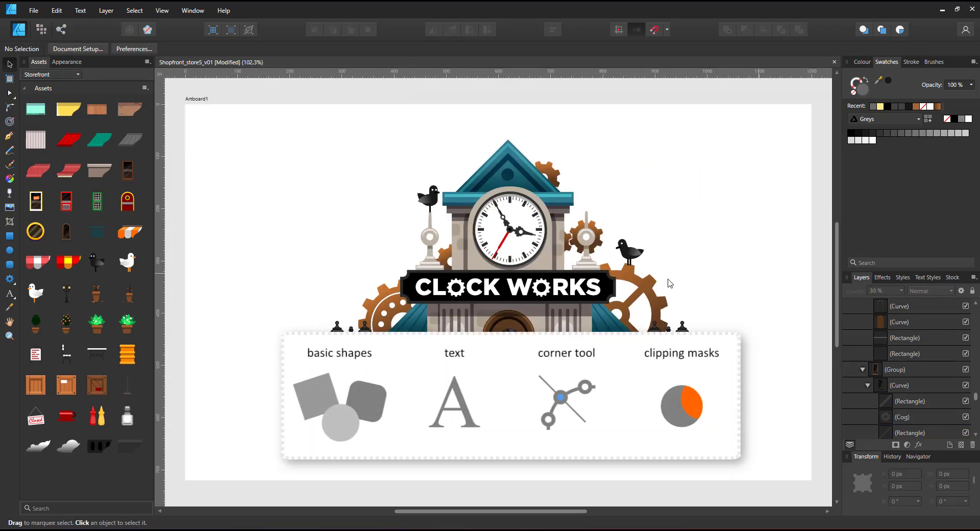